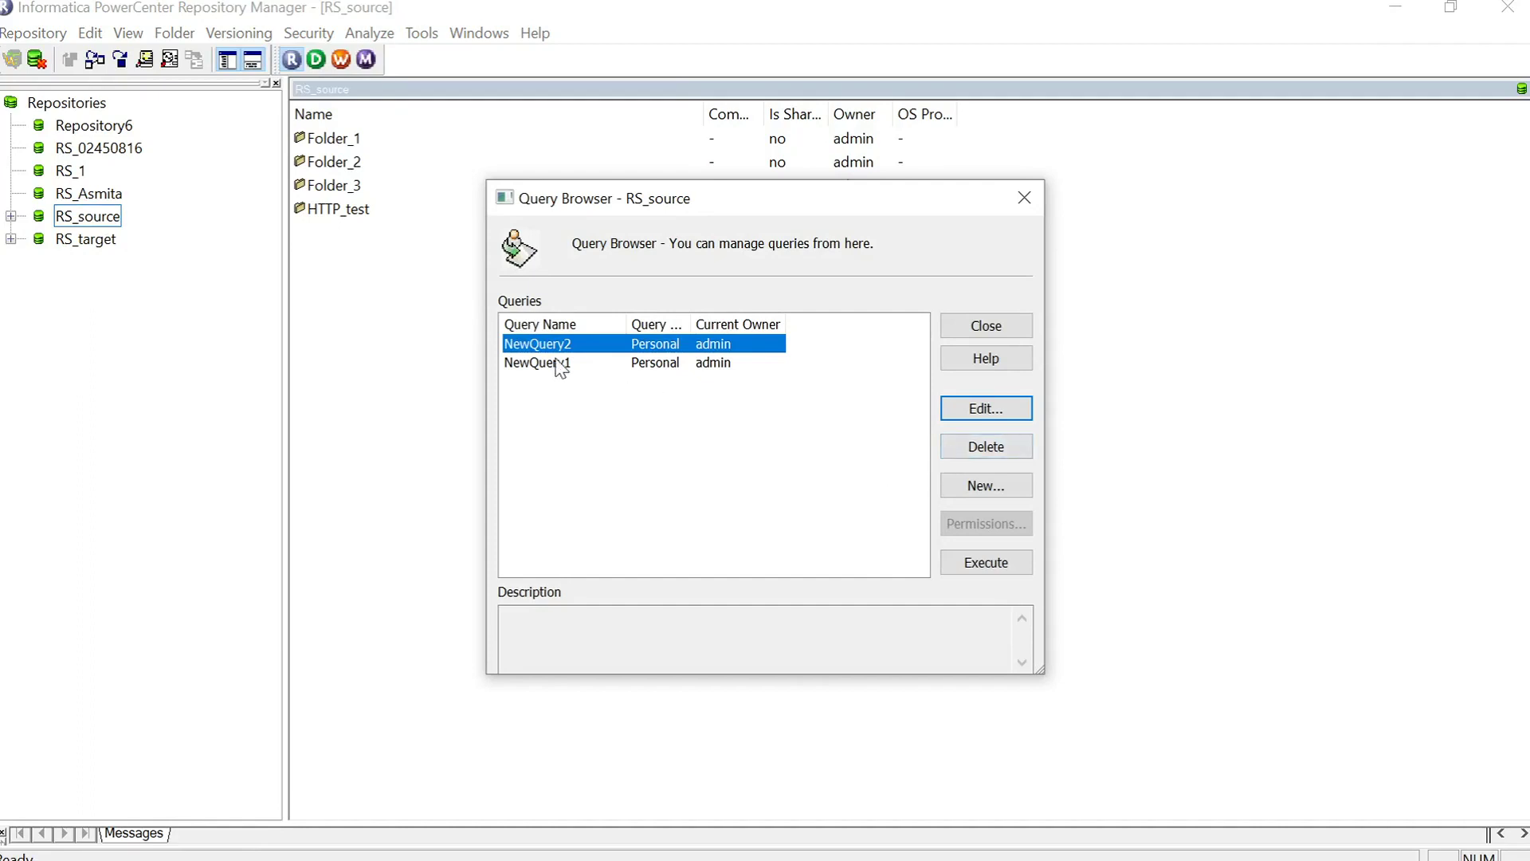
- Create a new query in the RS_source repository and name it Query_1
left_click(995, 484)
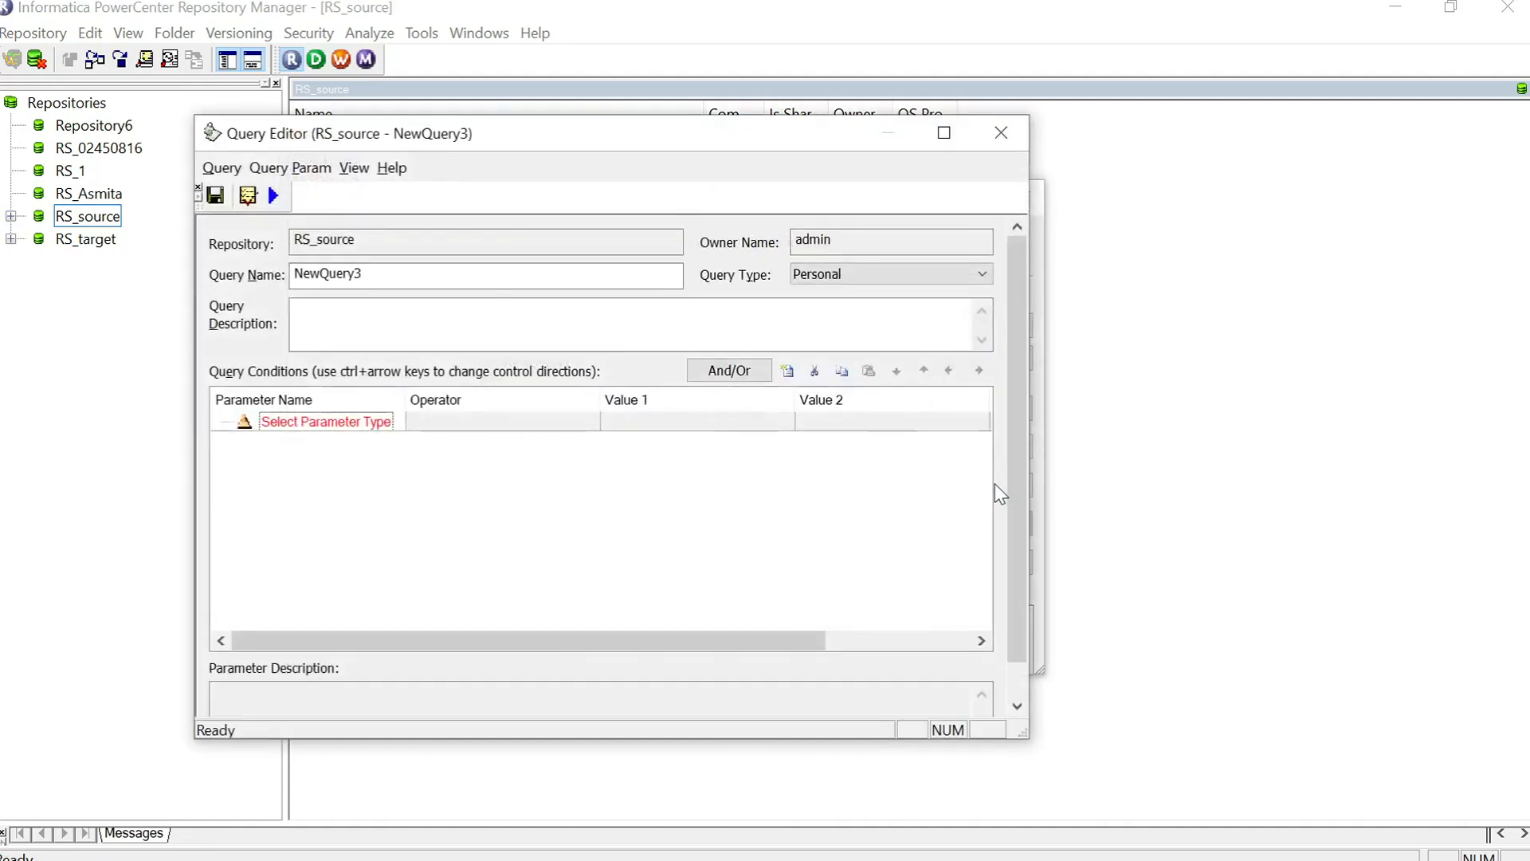
double_click(326, 274)
key("BackSpace")
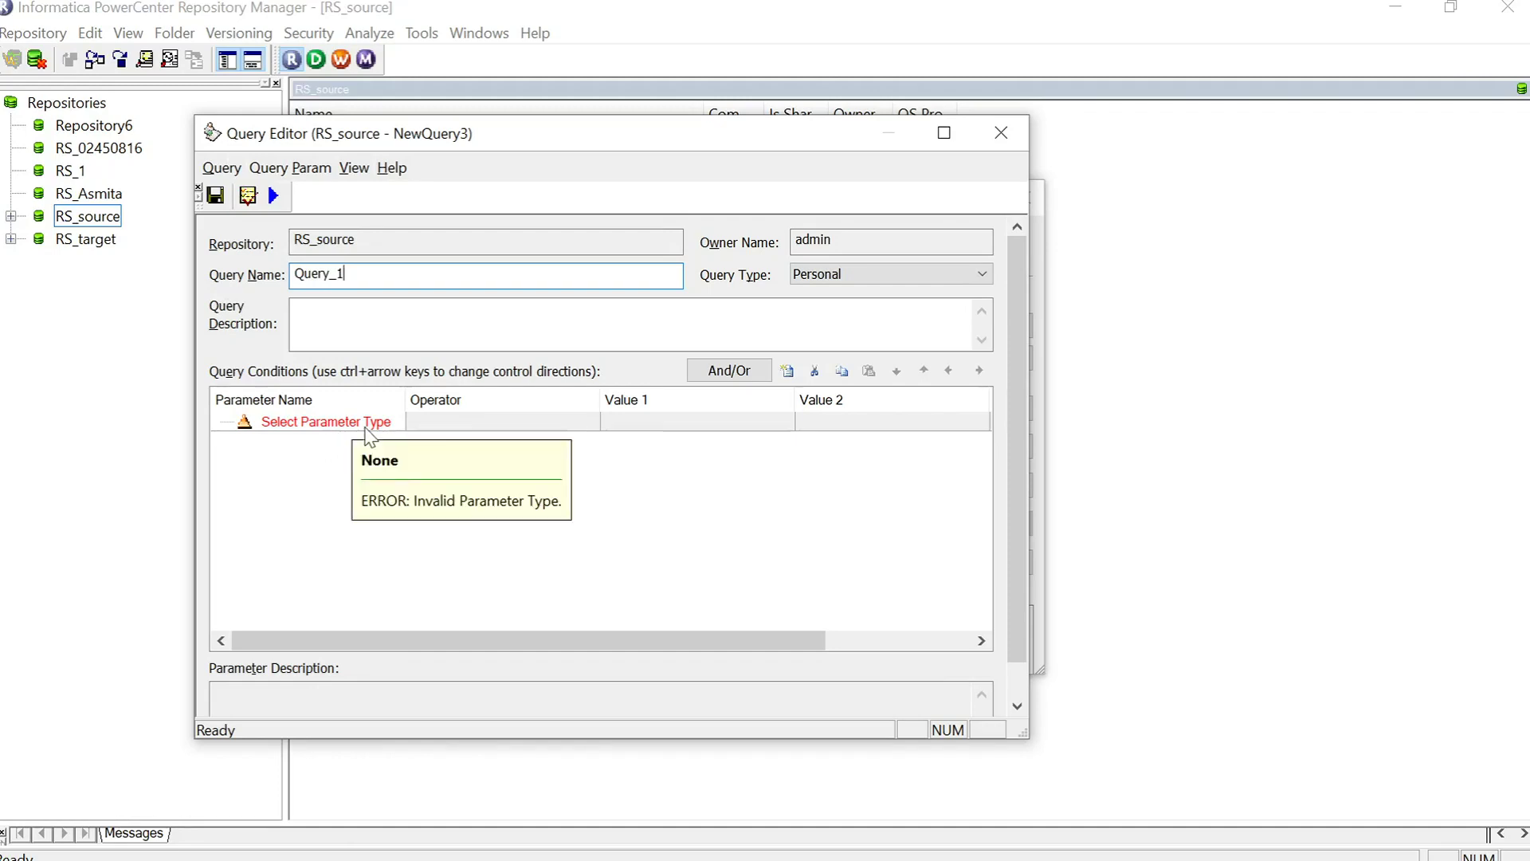
- Set the query condition to Business Name with the Contains operator and open its string value entry, cancelling without a value
left_click(366, 427)
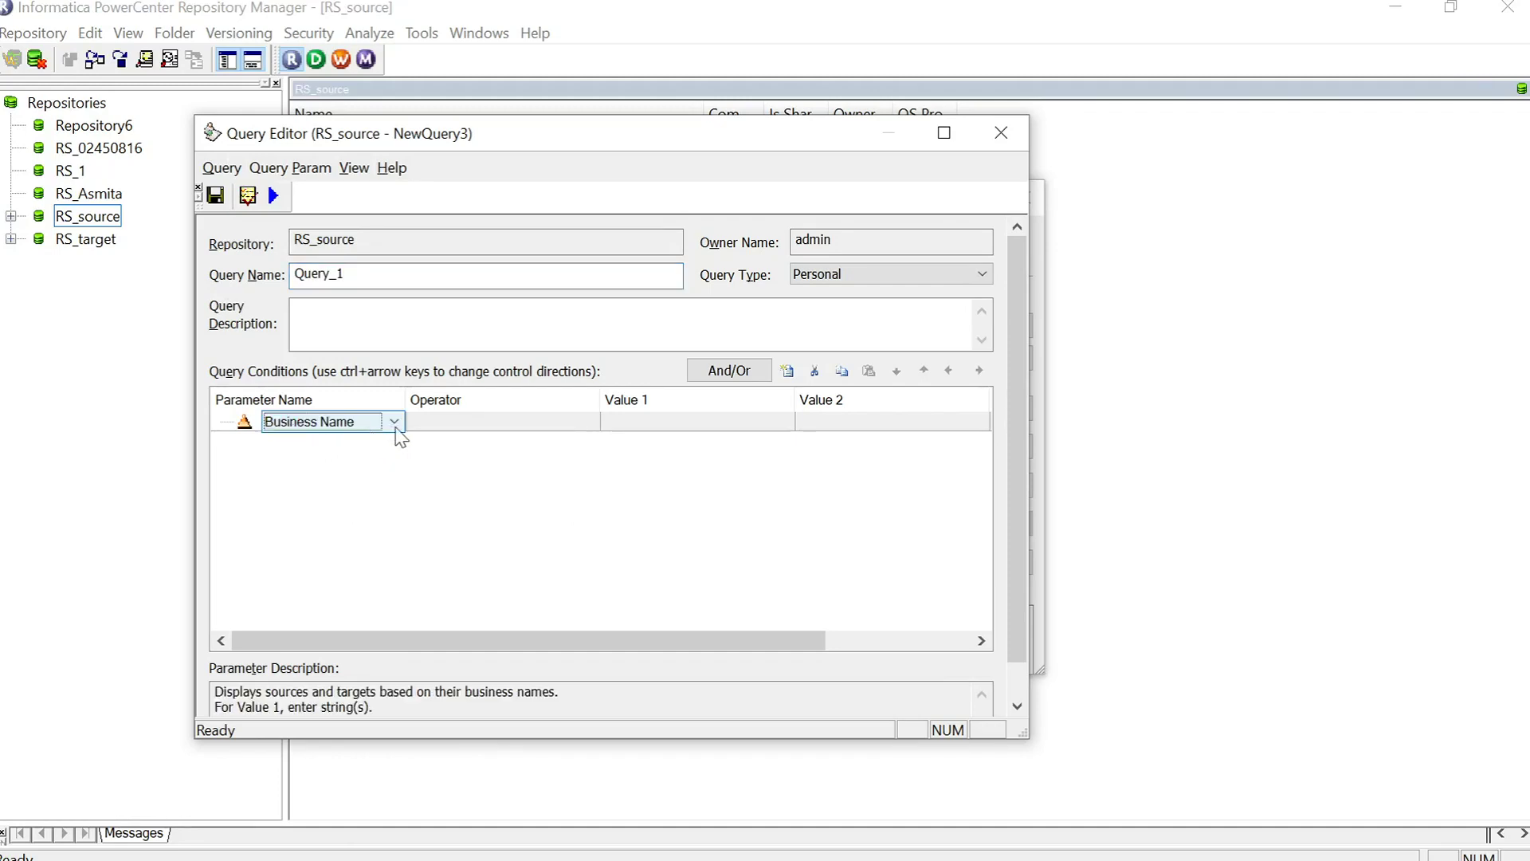
left_click(390, 425)
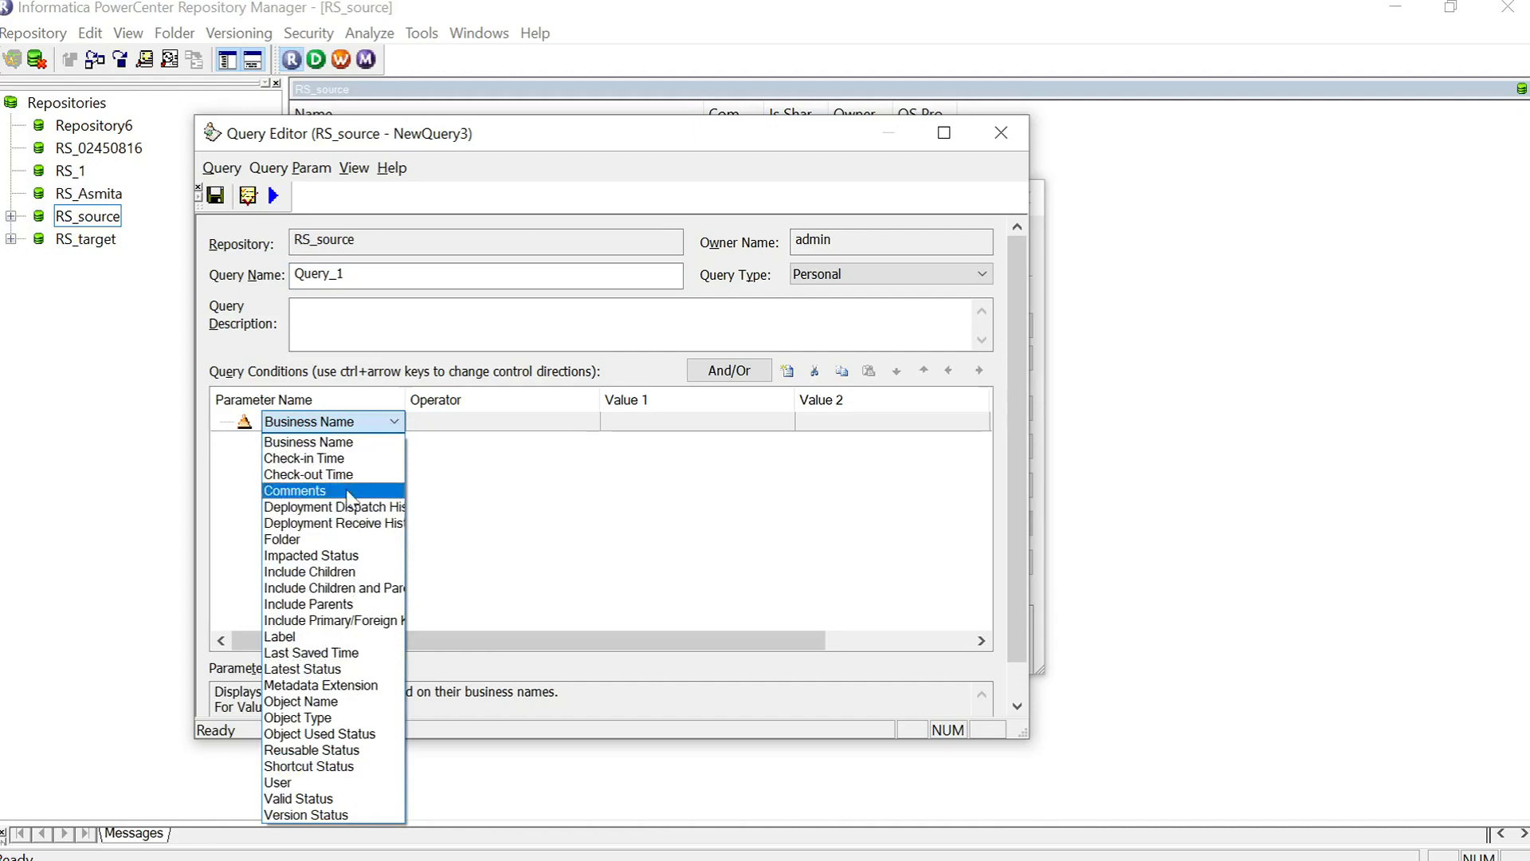
left_click(497, 542)
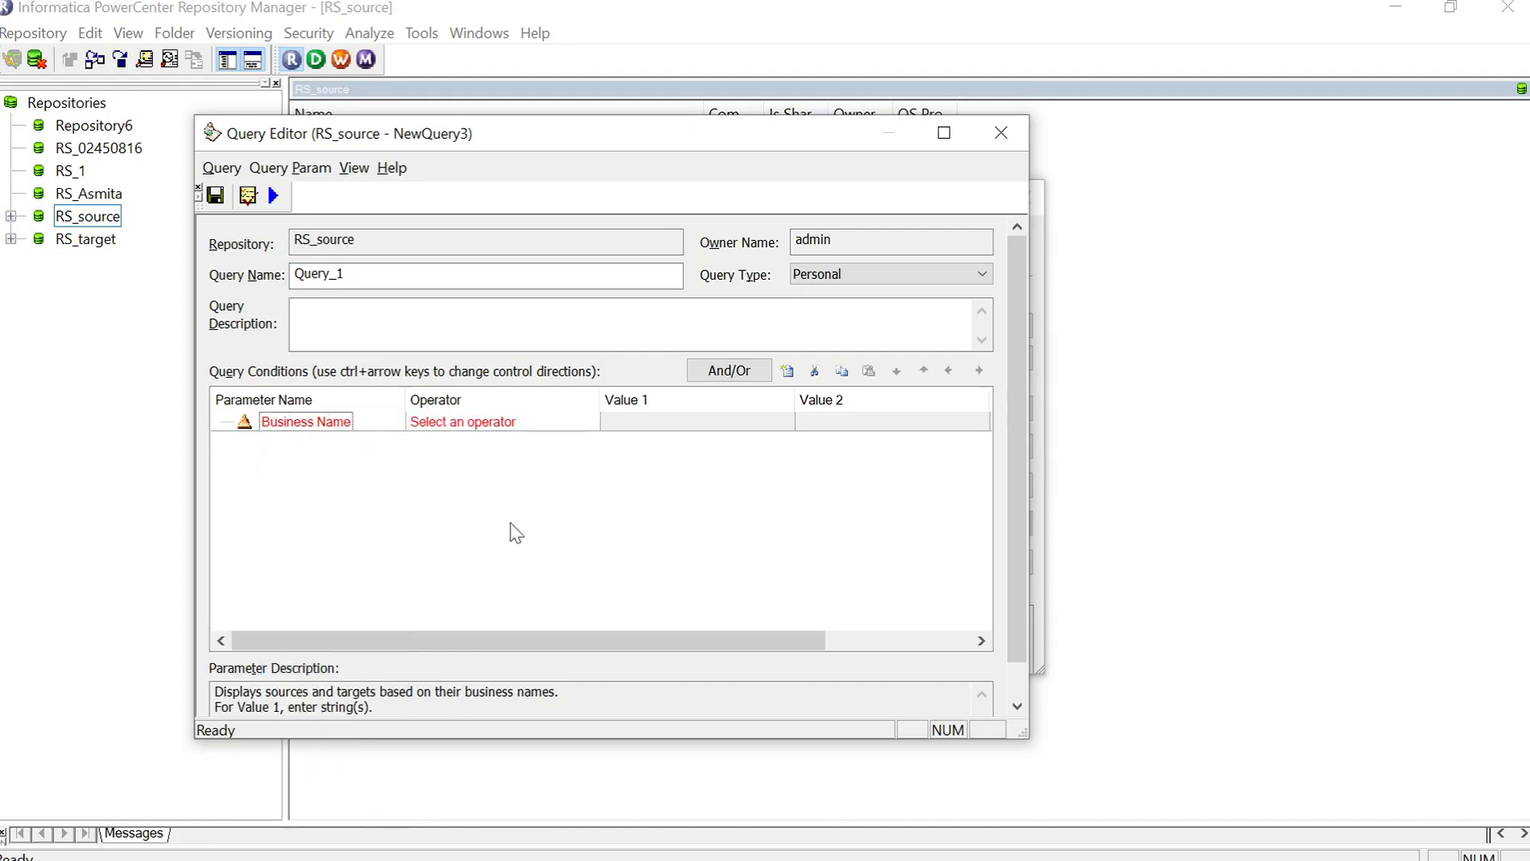
left_click(582, 424)
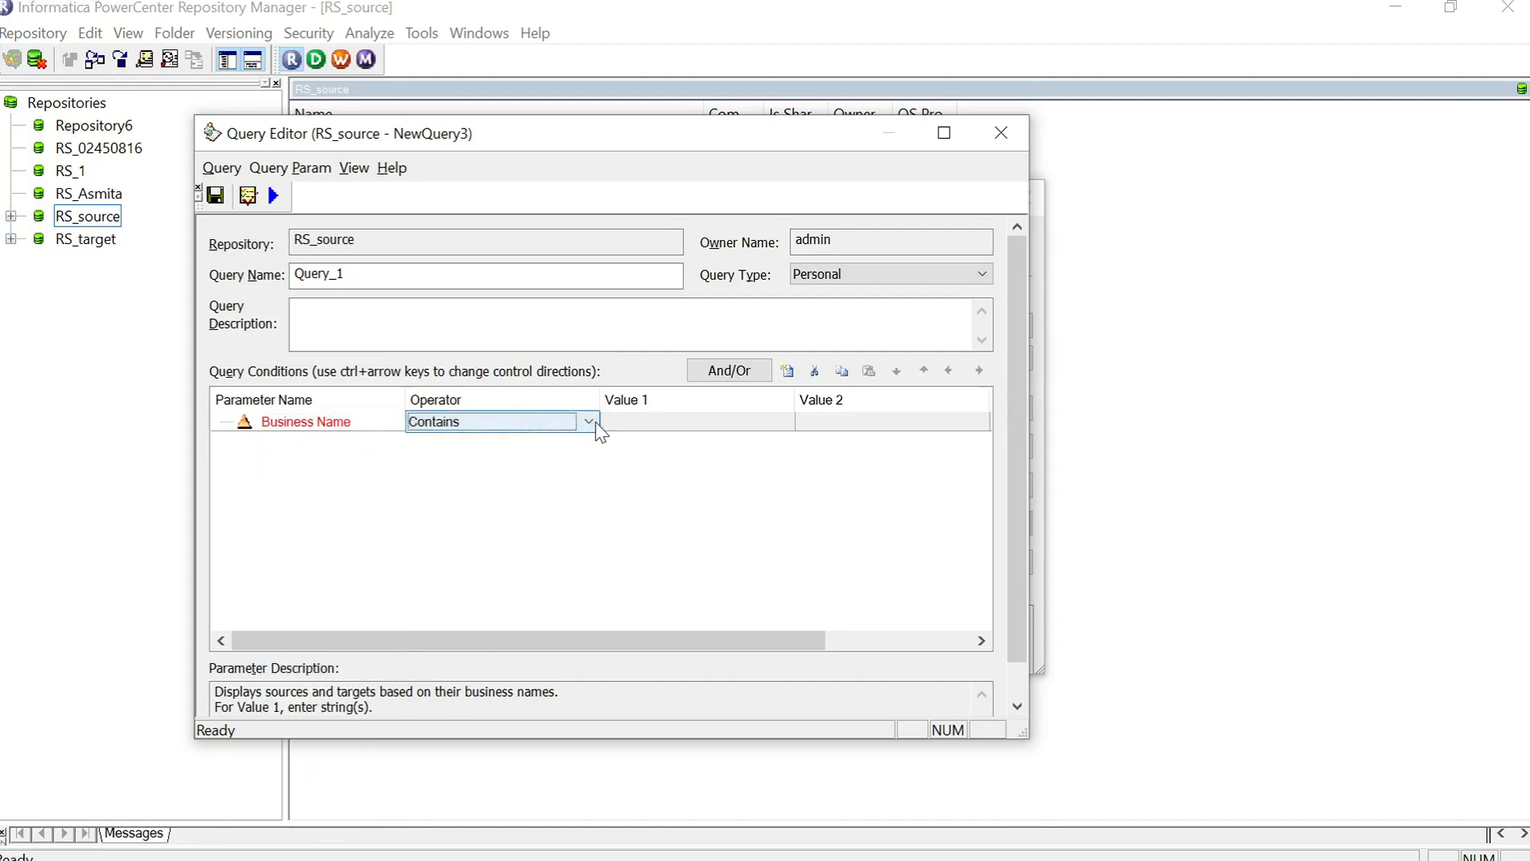
left_click(593, 422)
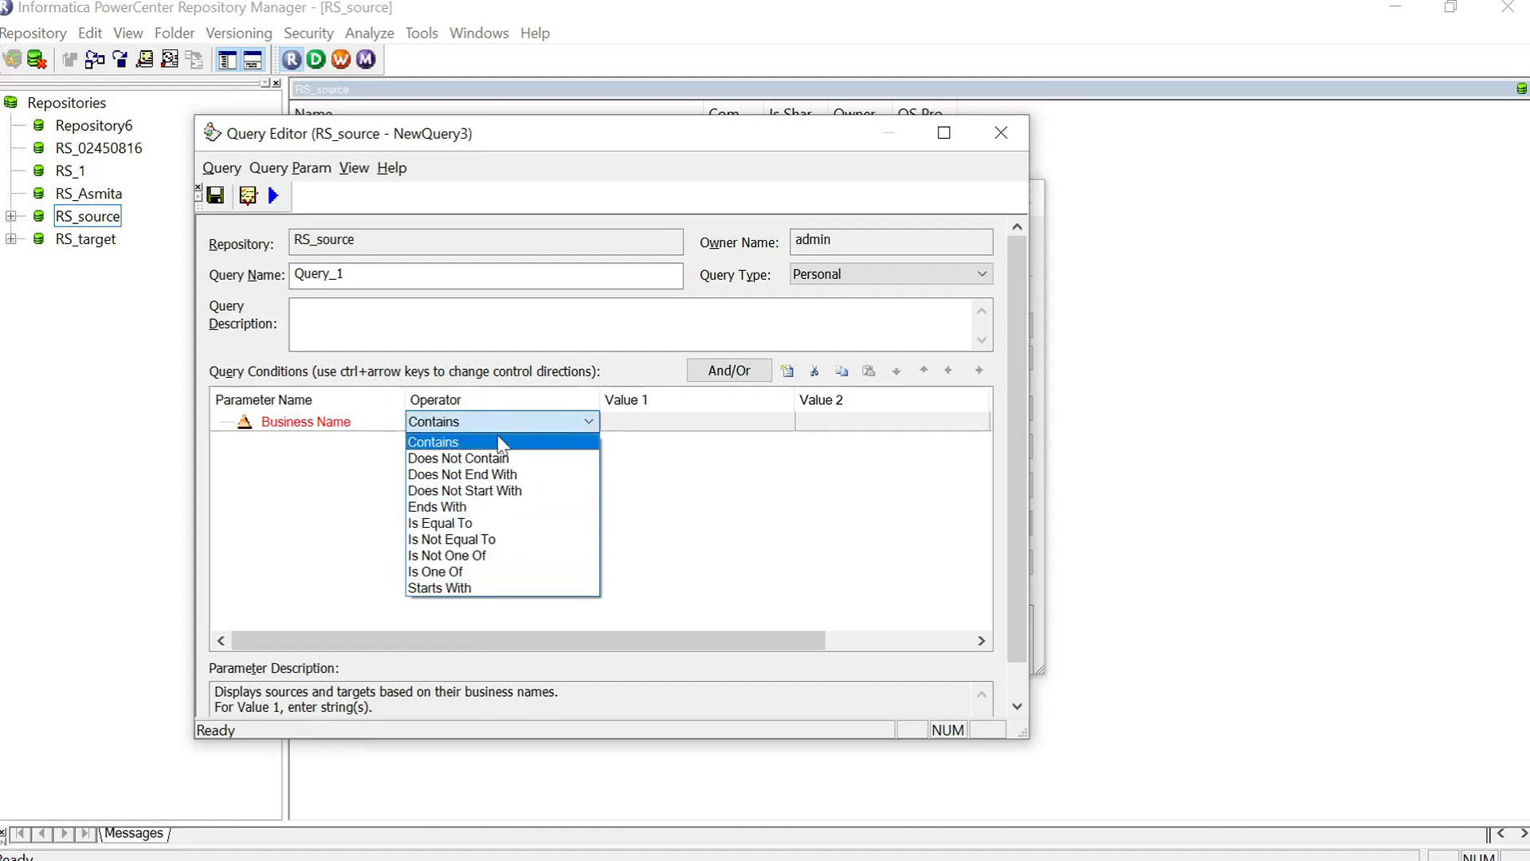
left_click(695, 433)
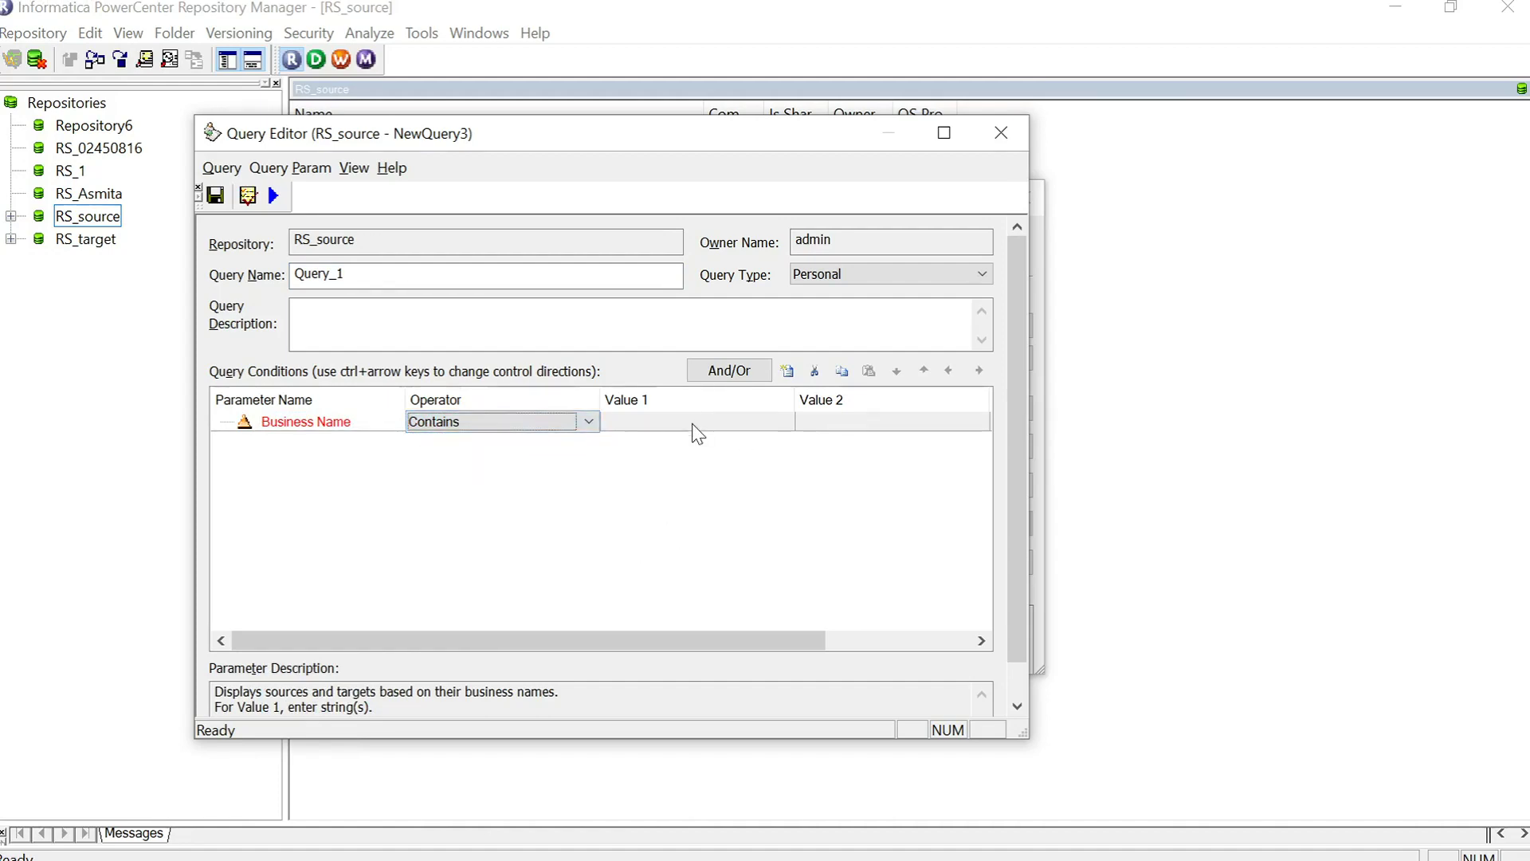
left_click(698, 424)
left_click(785, 422)
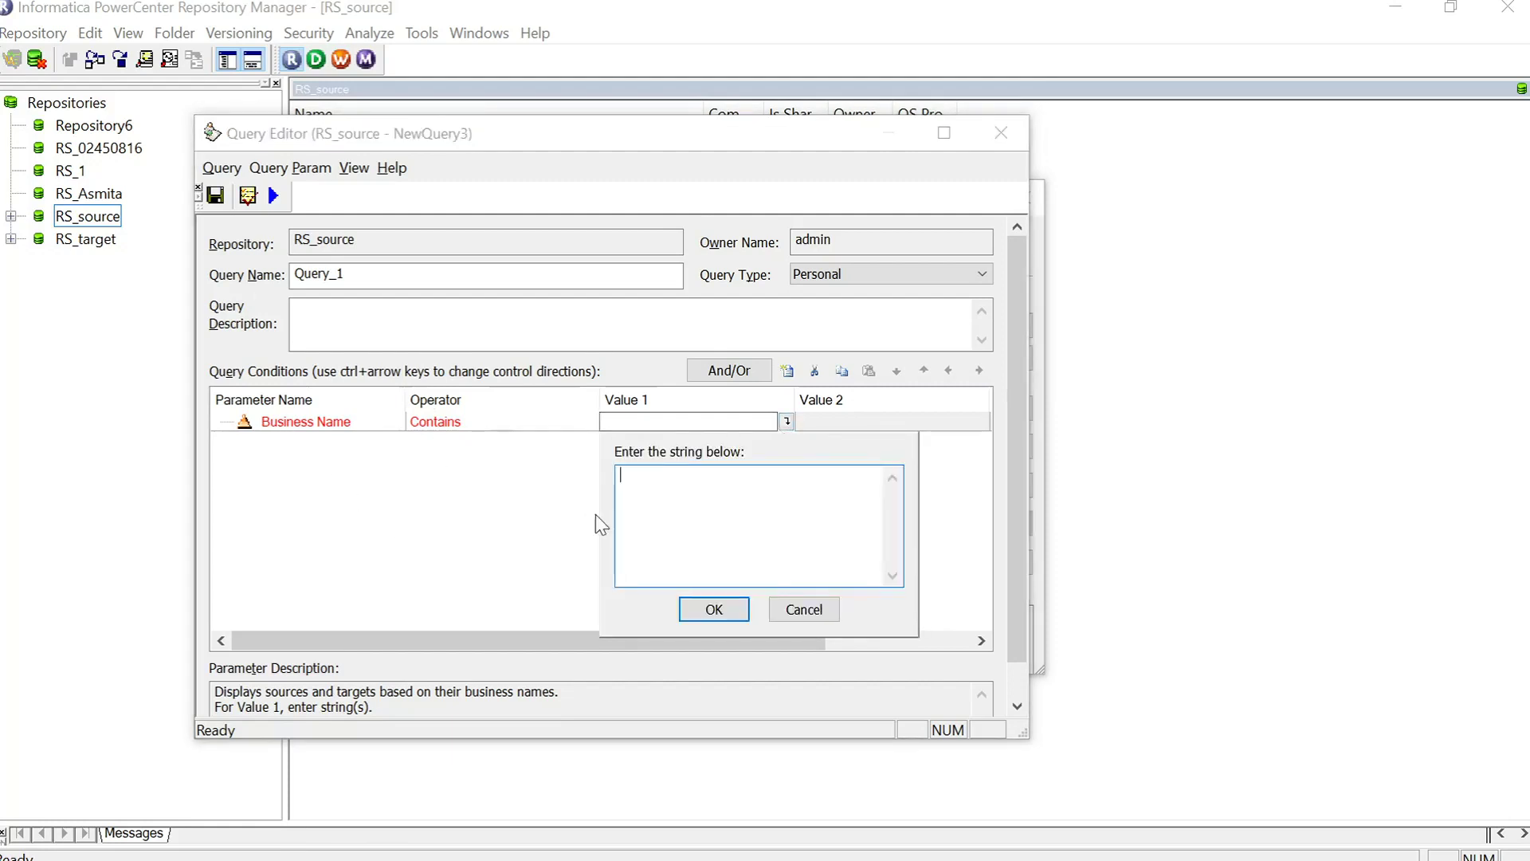
left_click(803, 609)
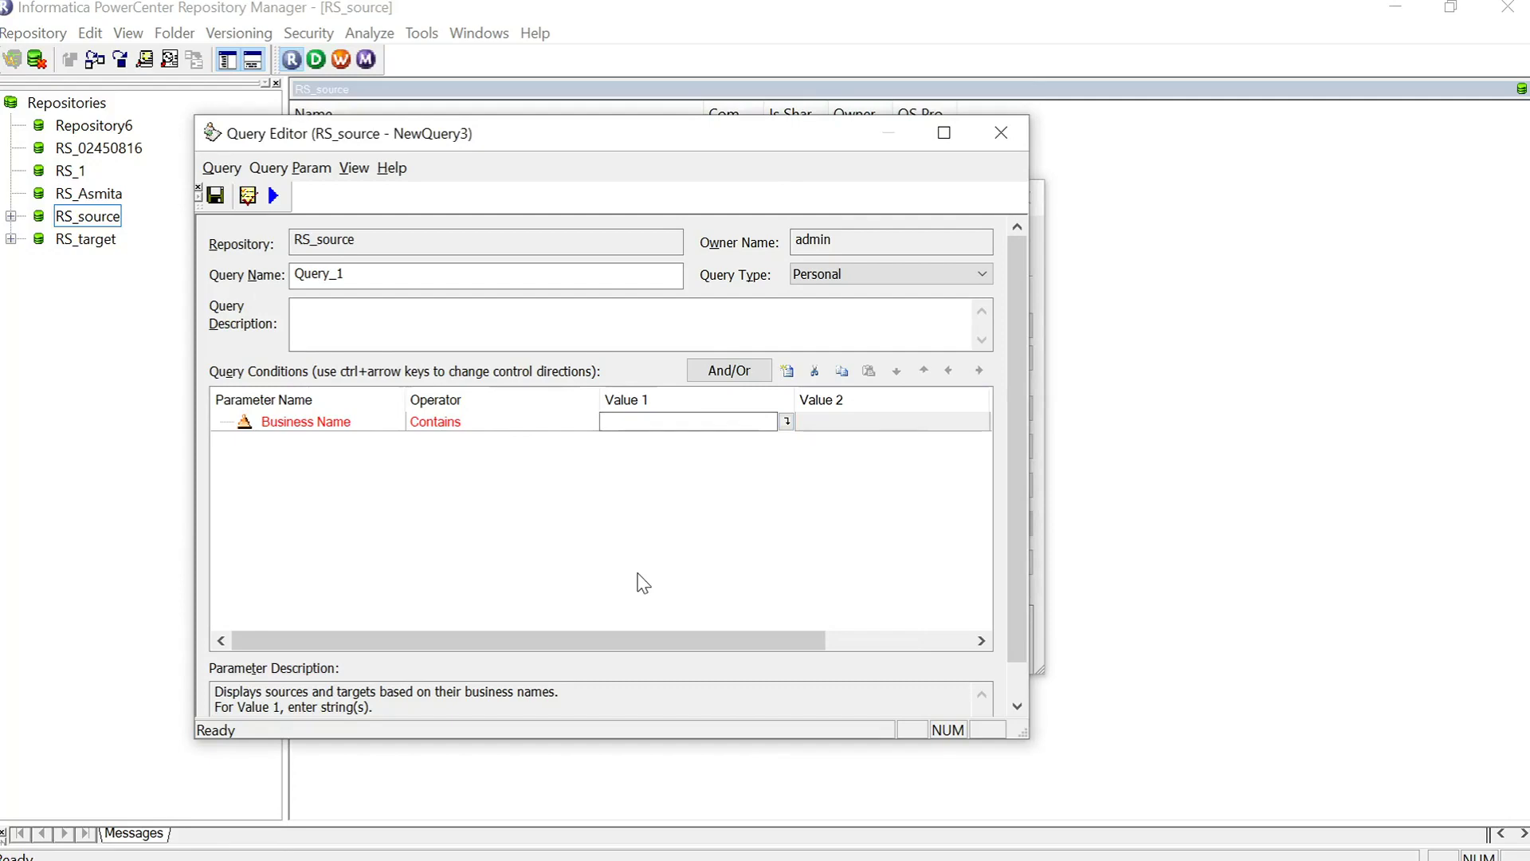
- Set the query condition to Folder, Is Equal To, Folder_1
left_click(381, 422)
left_click(394, 423)
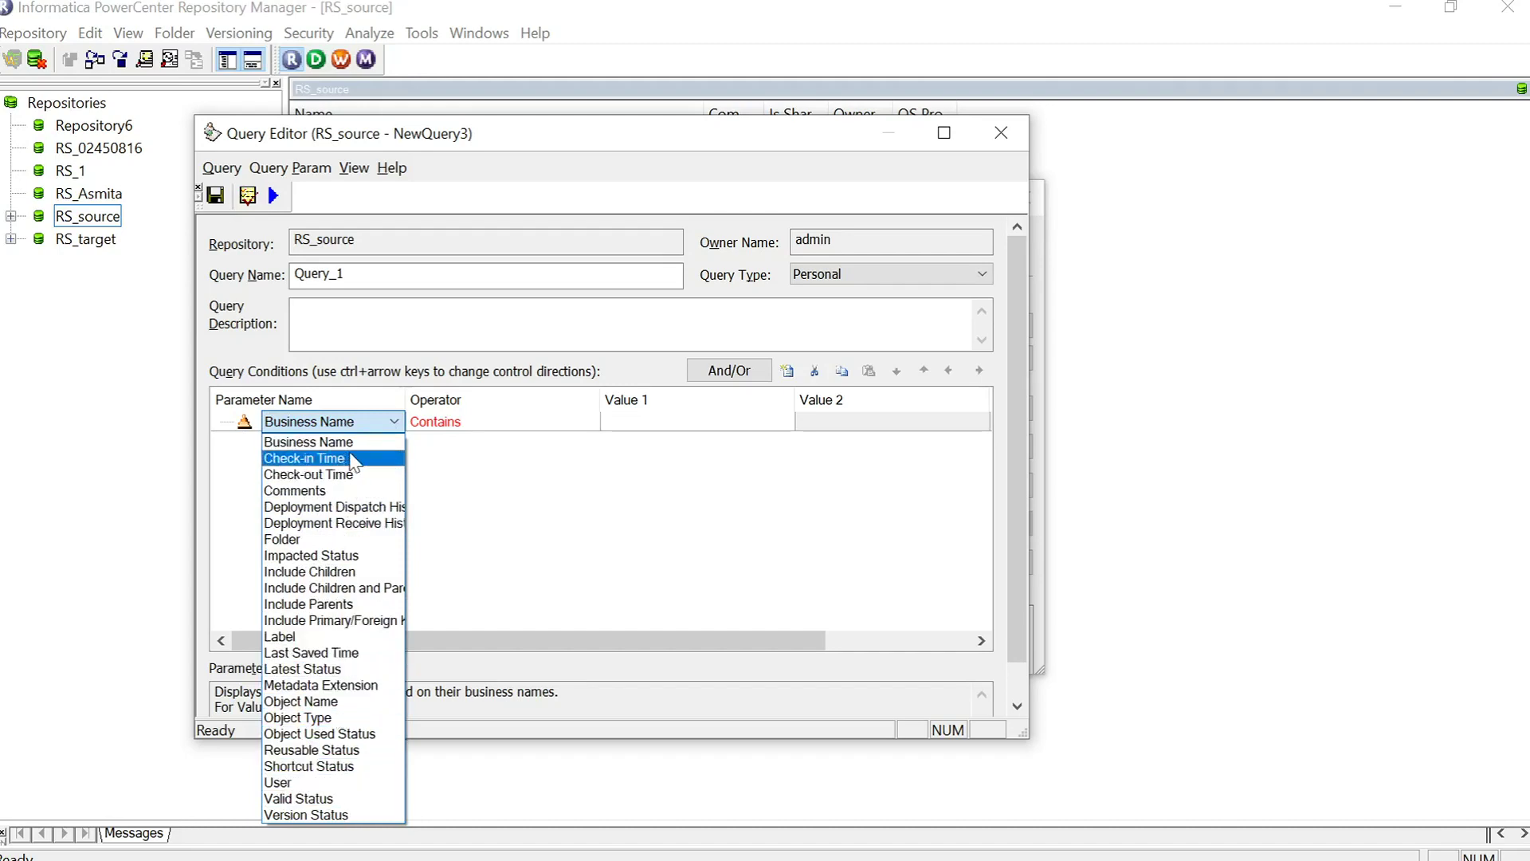
left_click(333, 540)
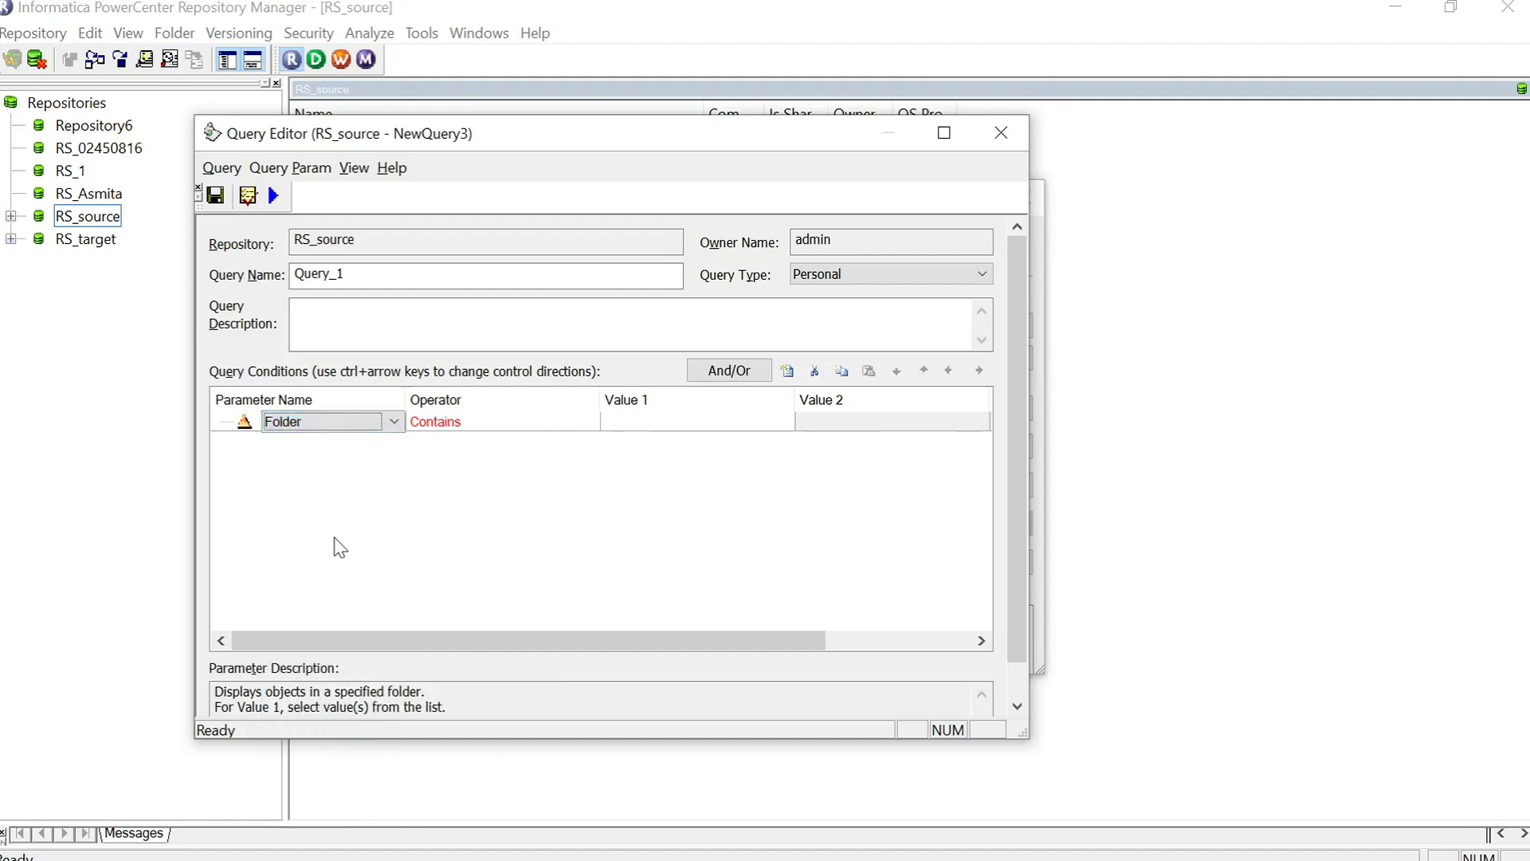
left_click(514, 426)
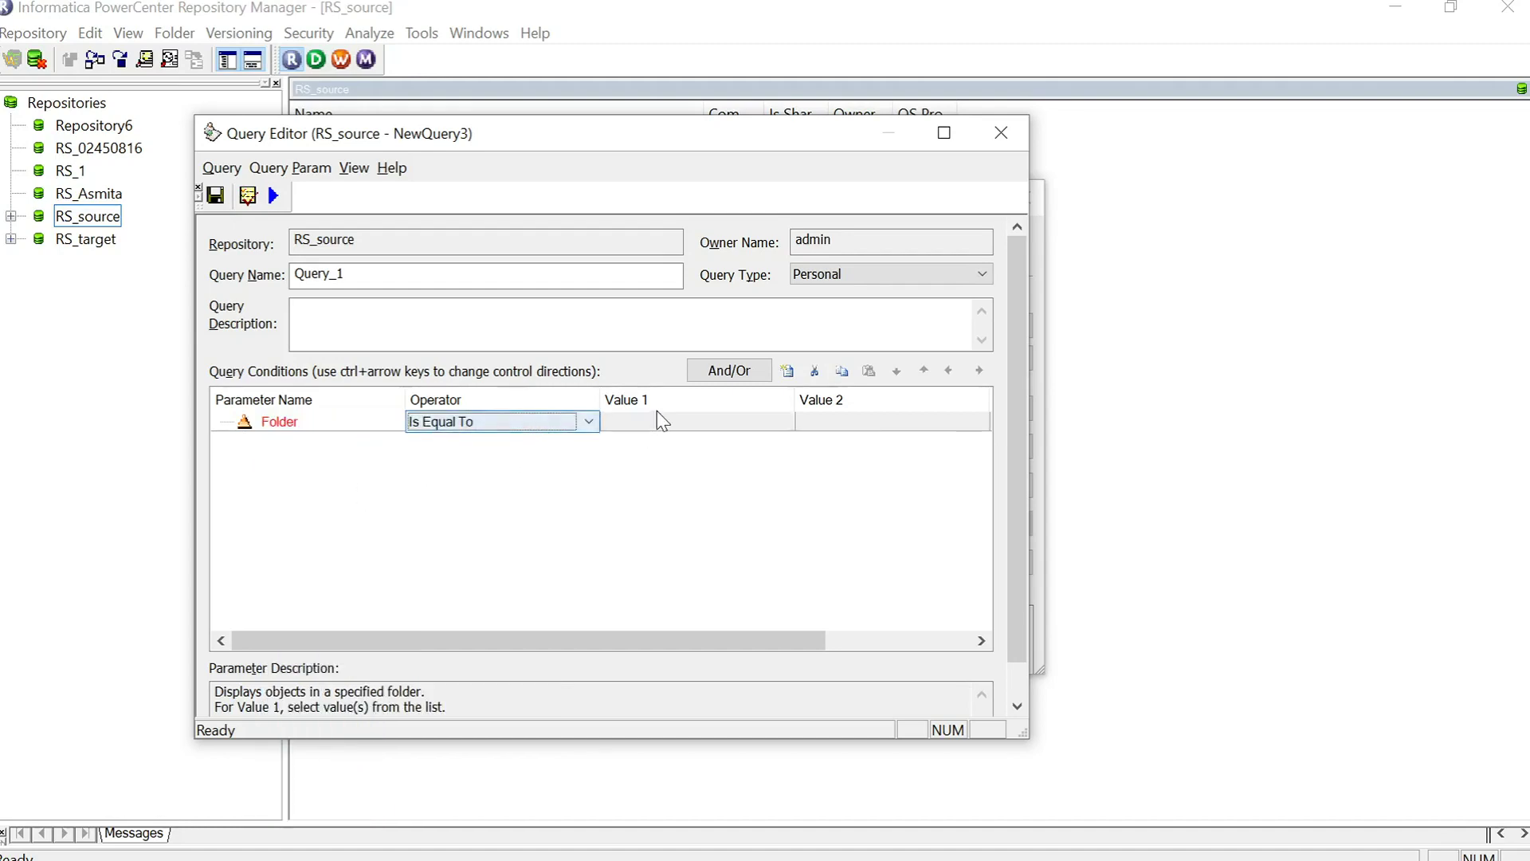
left_click(680, 421)
left_click(783, 423)
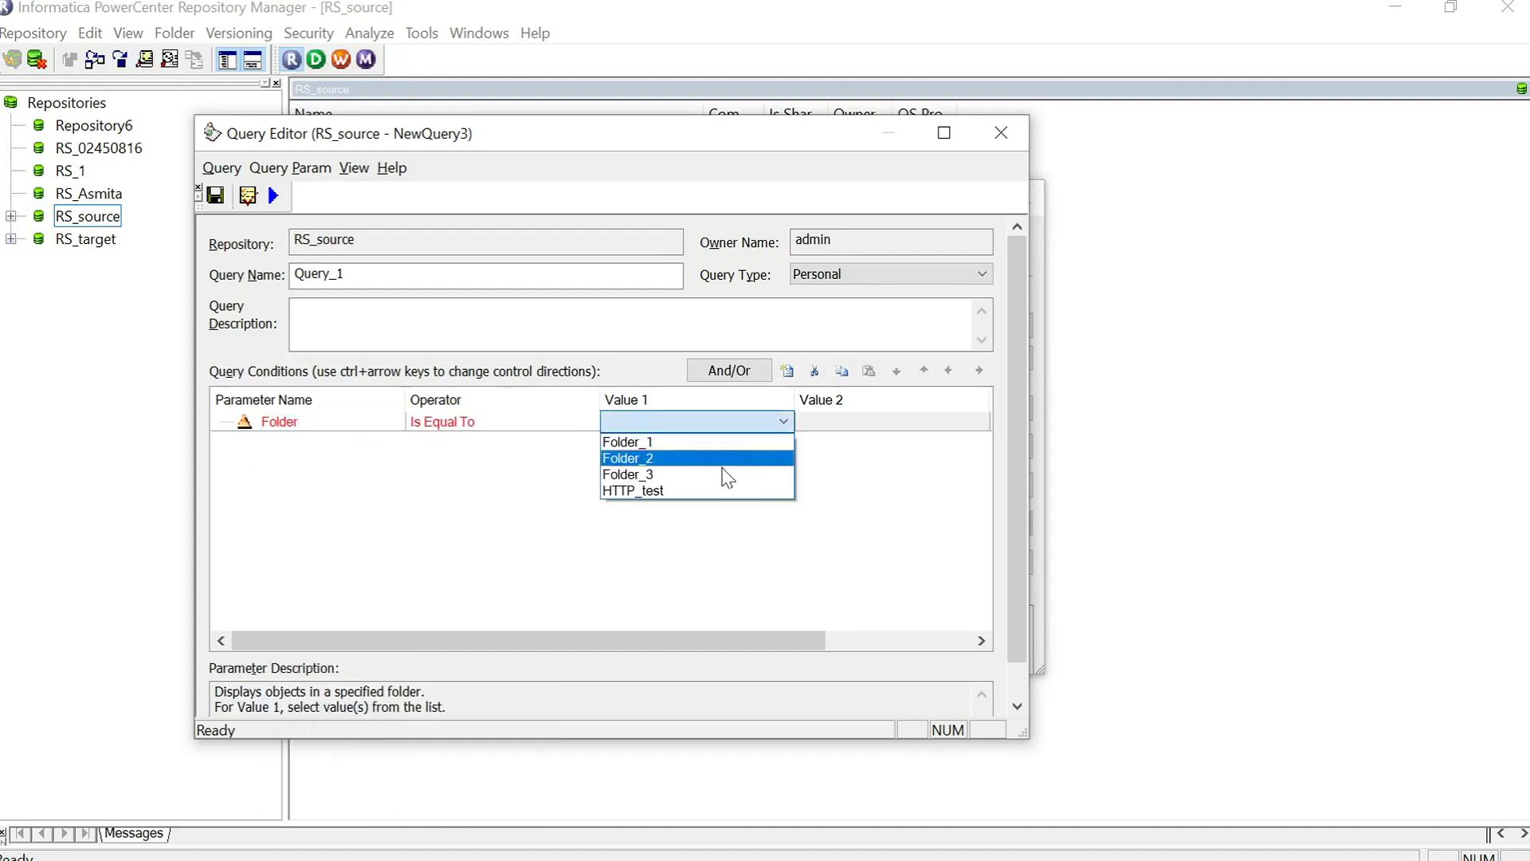
left_click(661, 439)
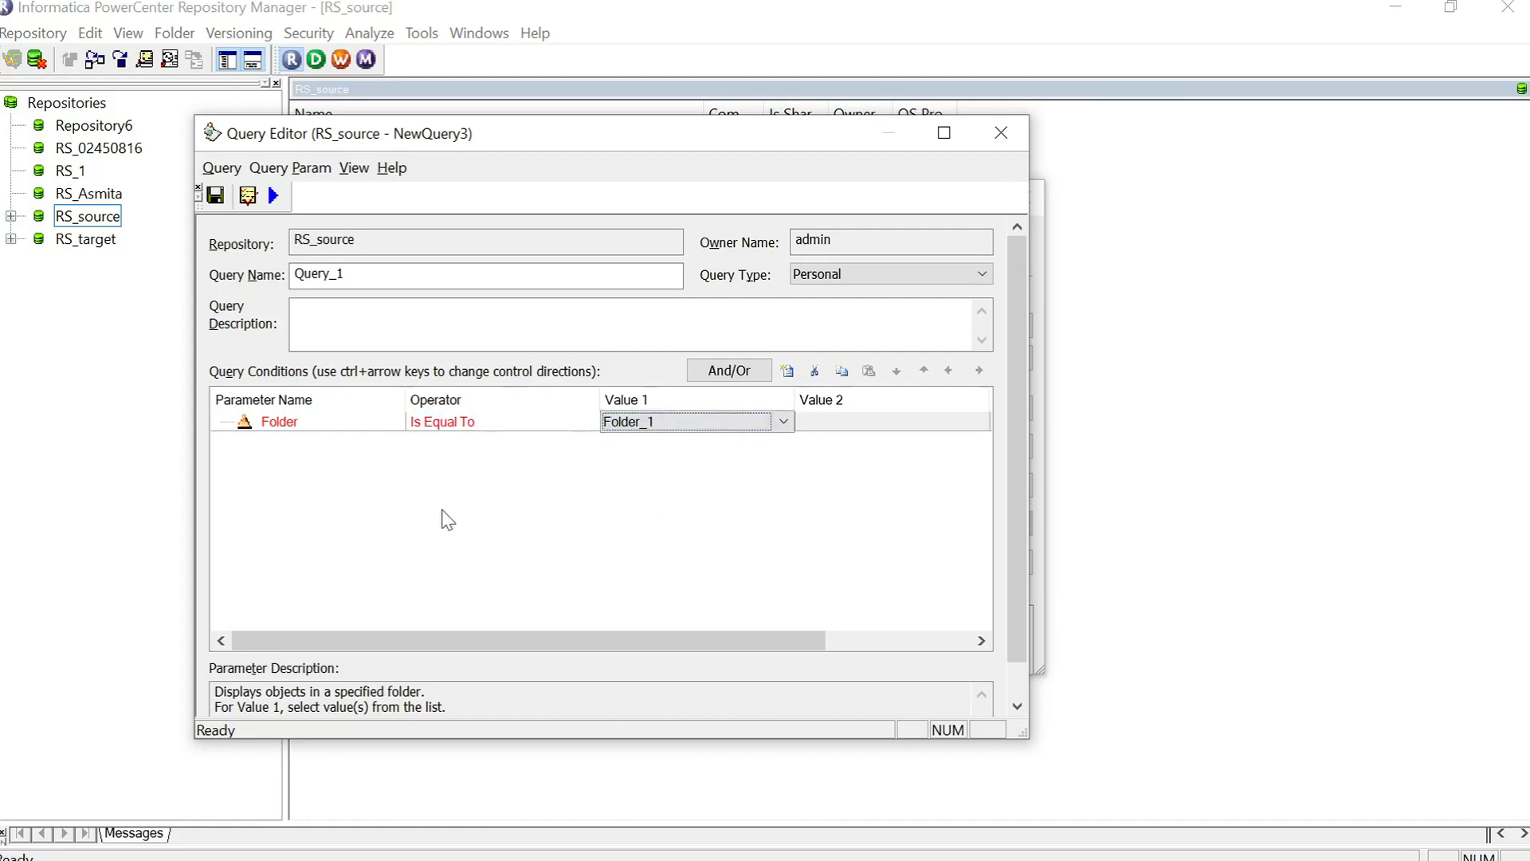
- Run the Folder_1 query, look through the listed objects and close the results
left_click(274, 196)
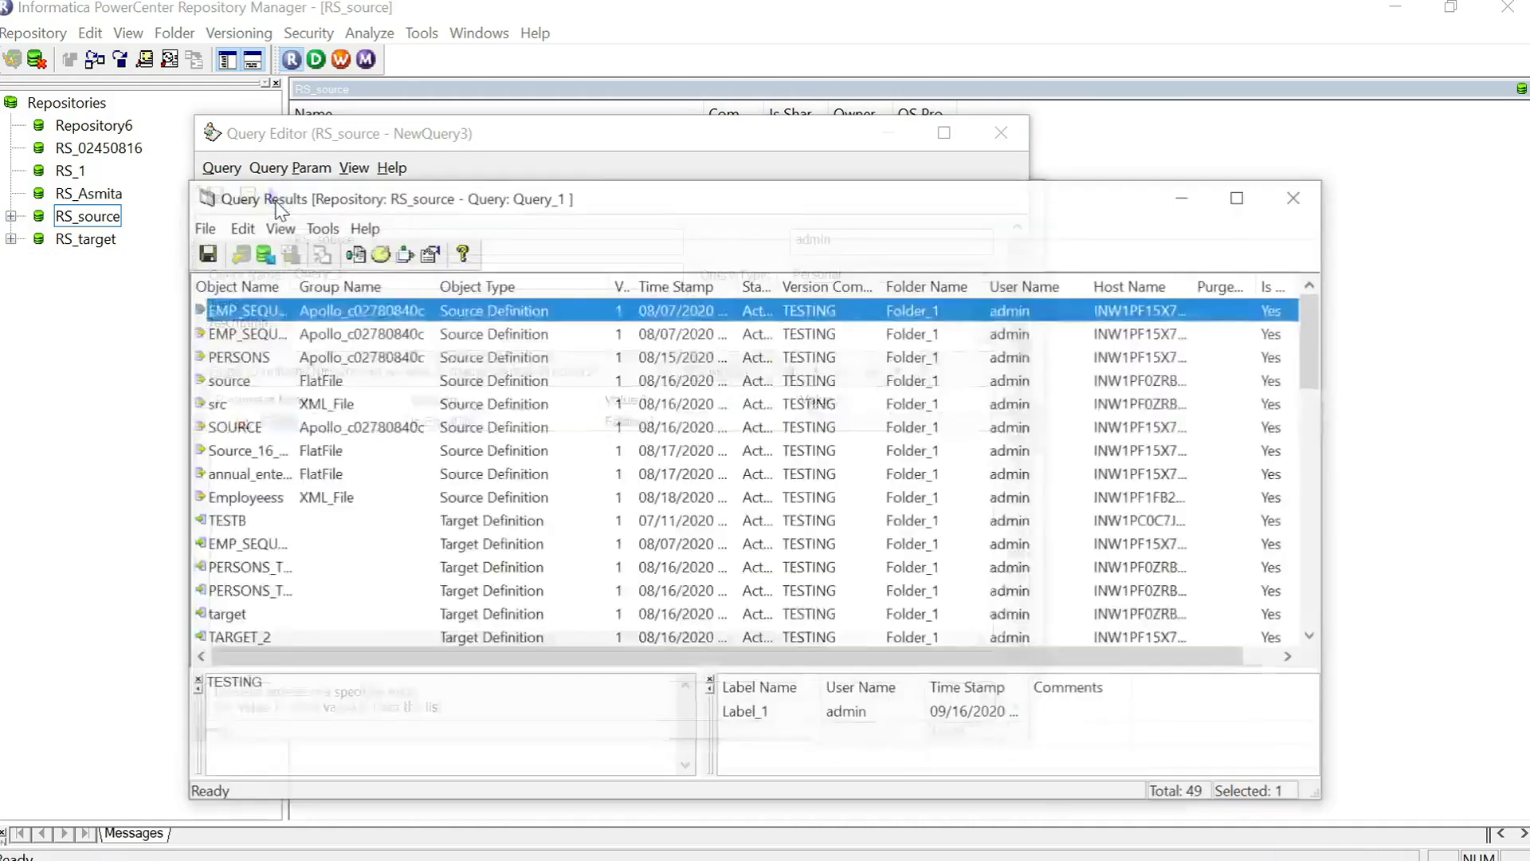
scroll(587, 435, "down", 2)
scroll(622, 476, "down", 10)
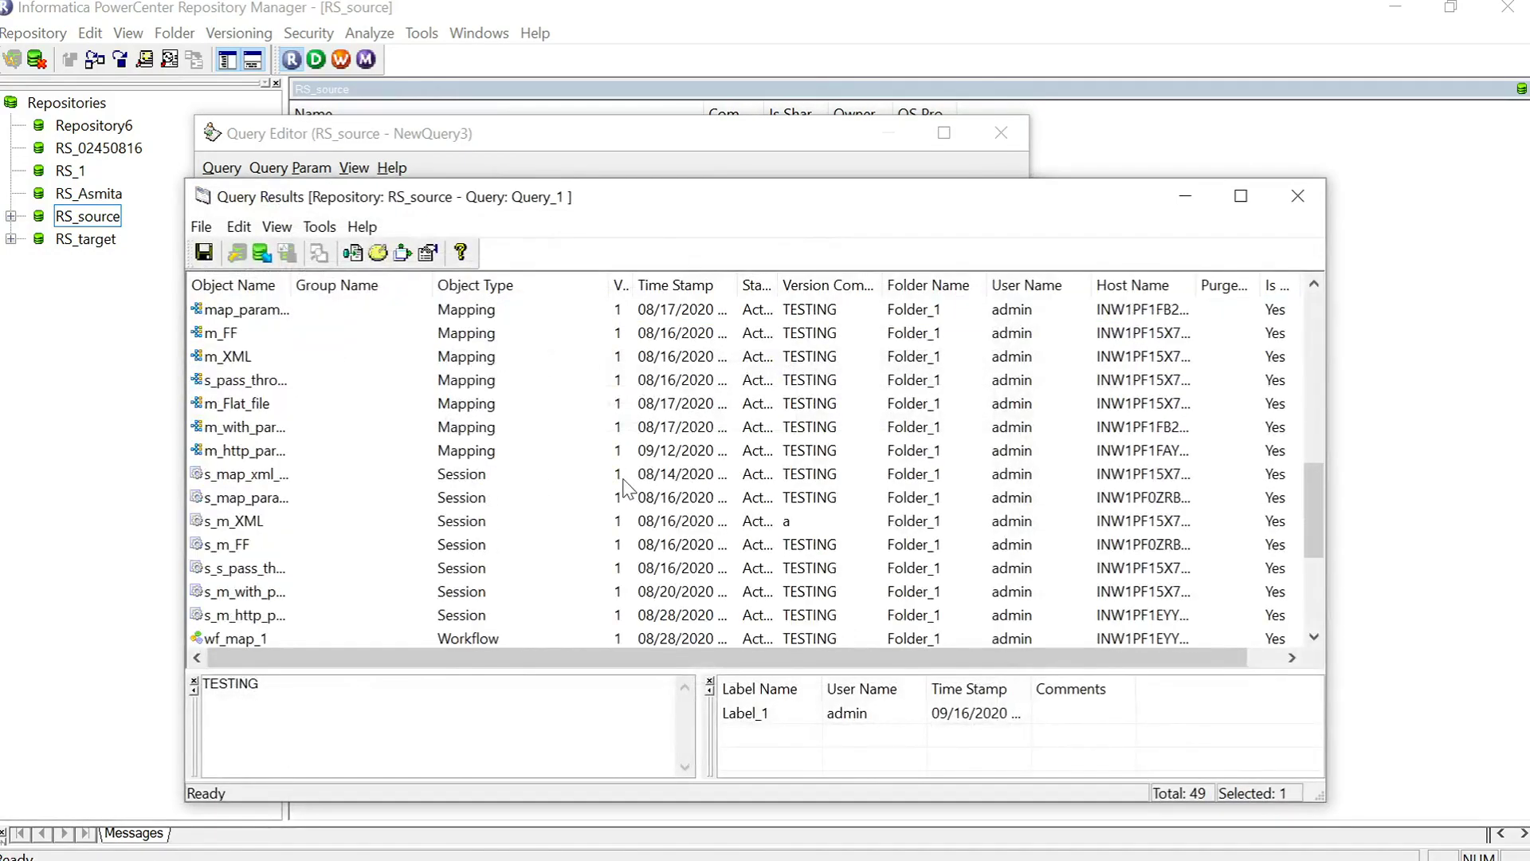
scroll(629, 488, "up", 11)
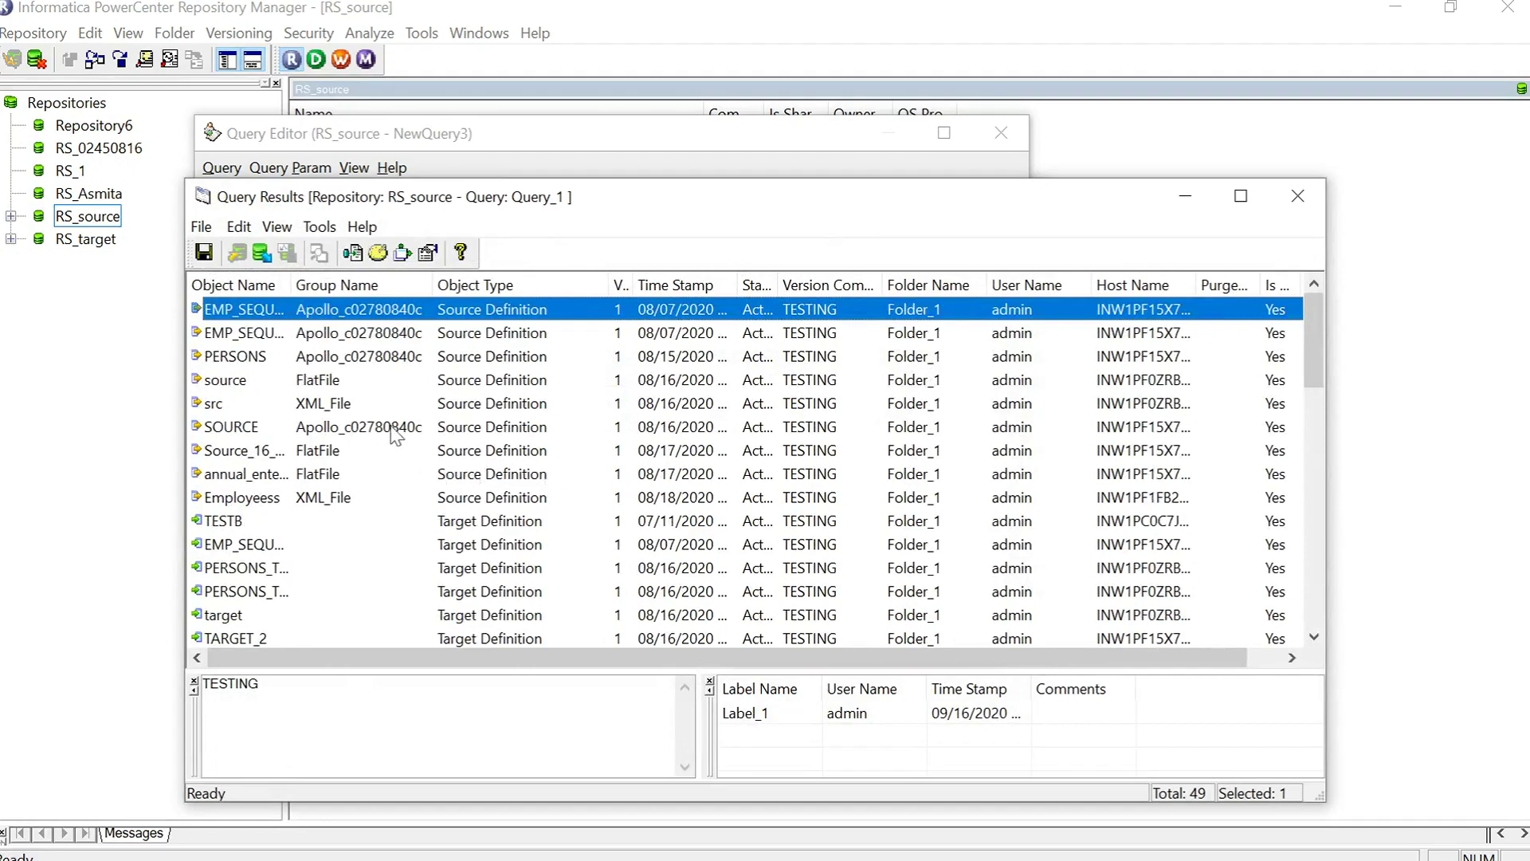
left_click(1297, 197)
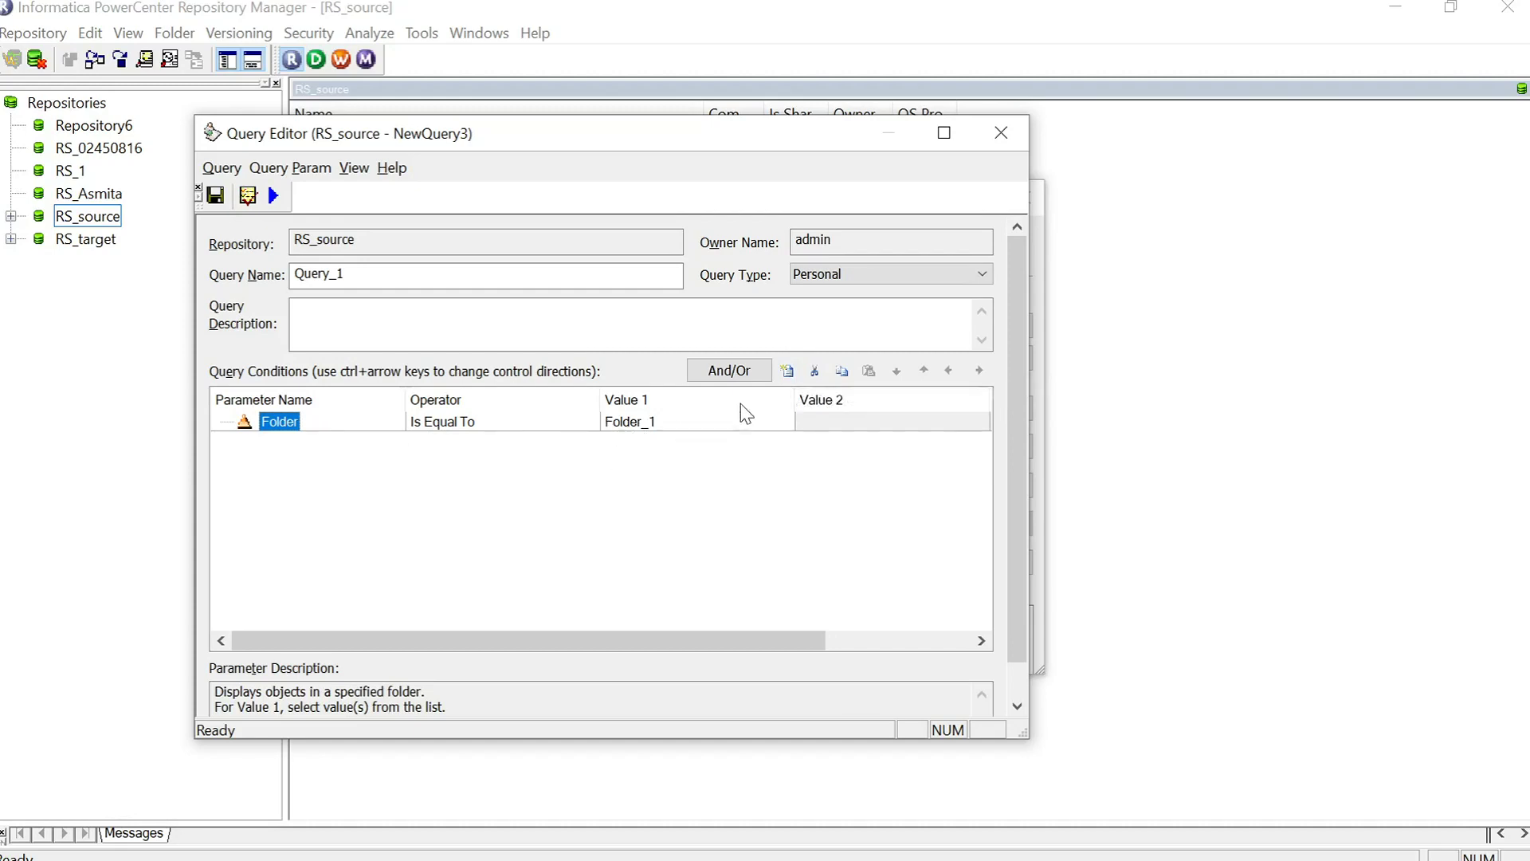
- Add a second condition joined by AND: Object Type, Is Equal To, Mapping
left_click(787, 371)
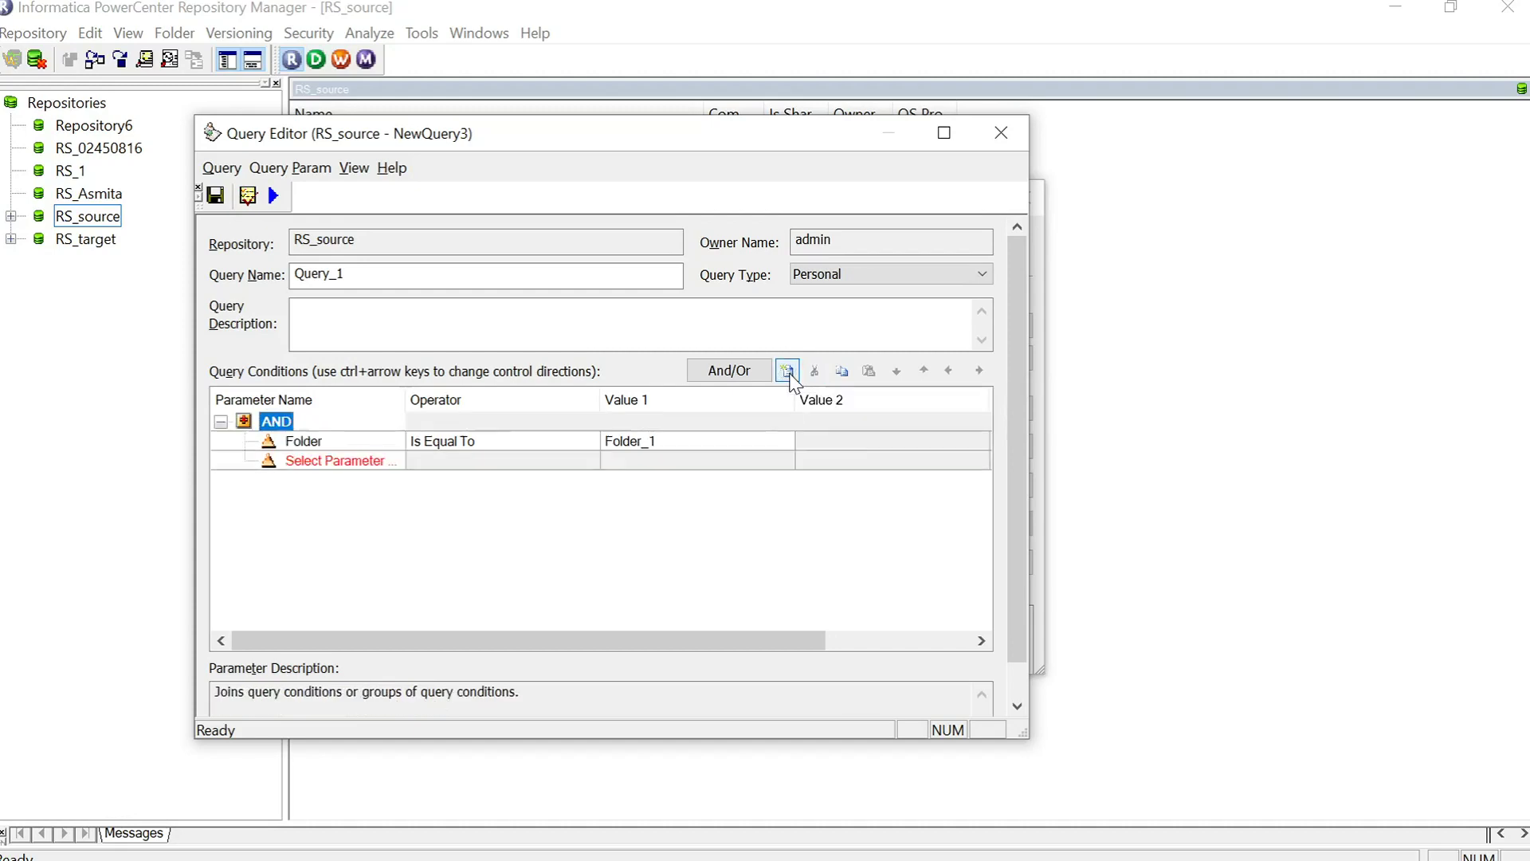
left_click(374, 461)
left_click(395, 460)
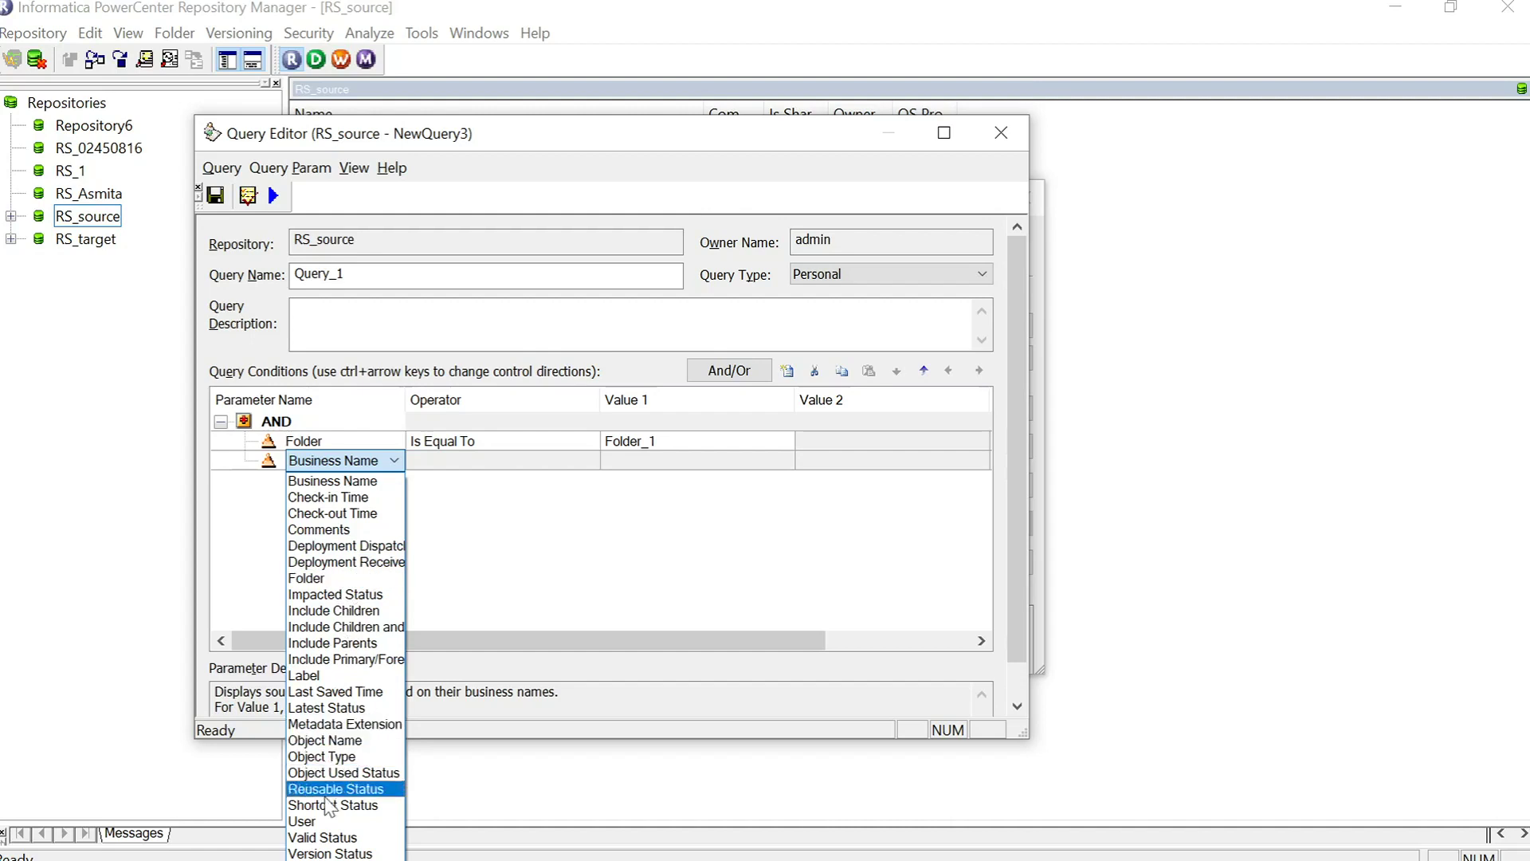
left_click(336, 764)
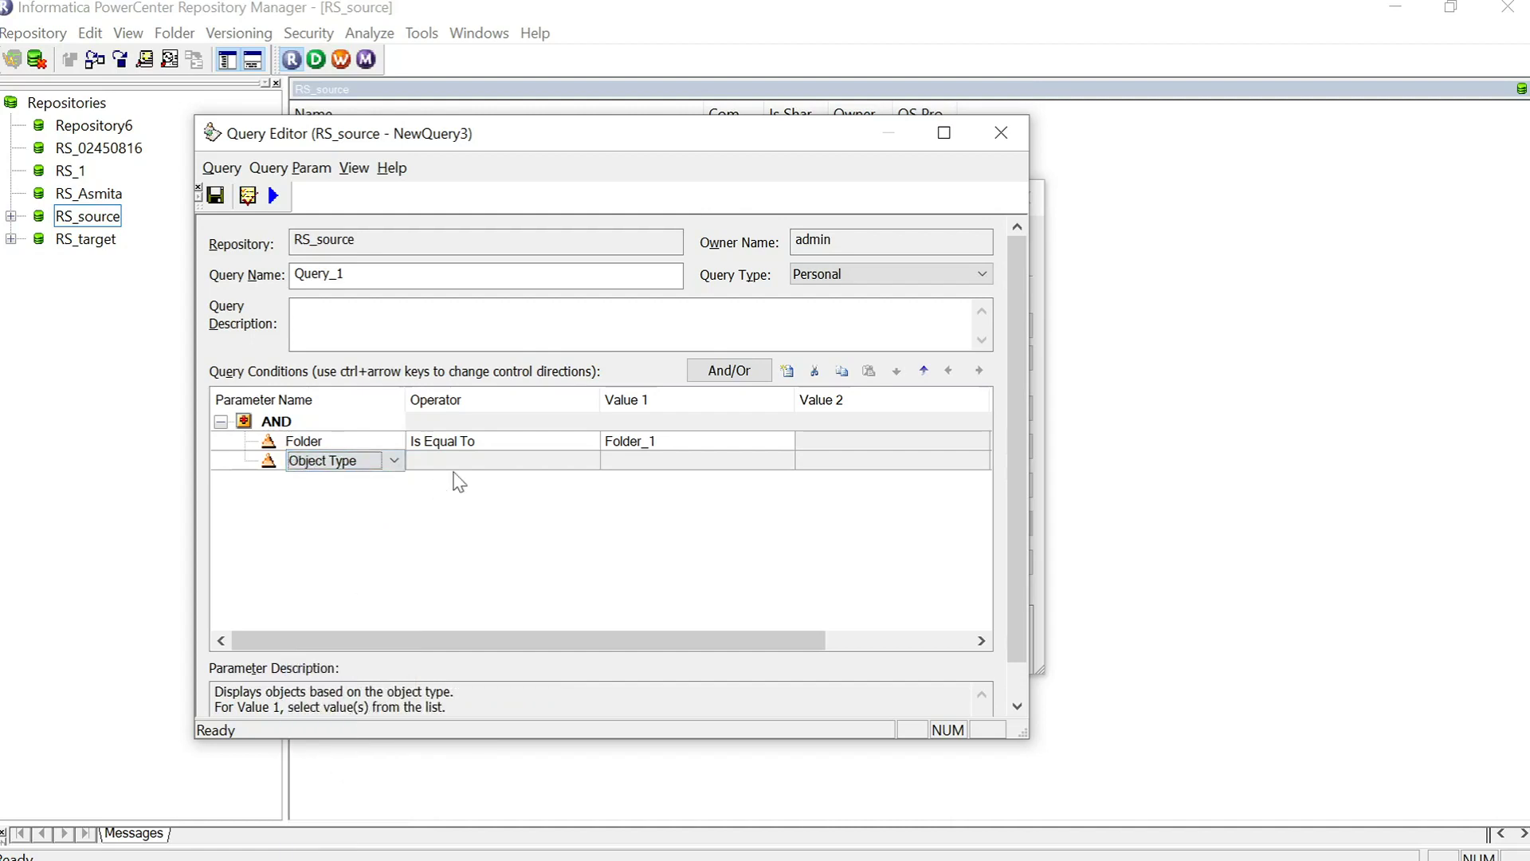
left_click(515, 463)
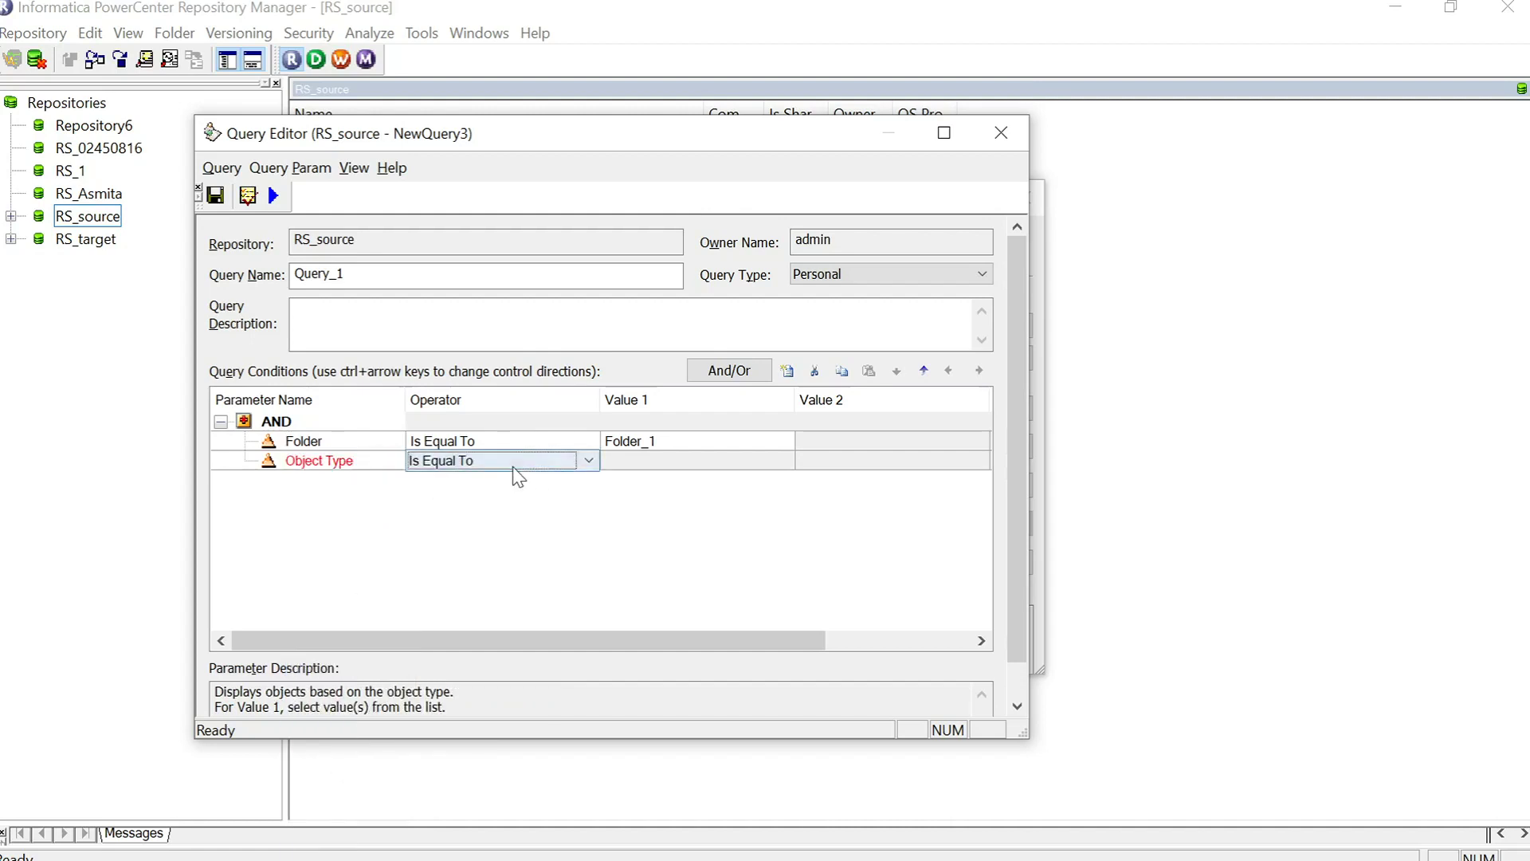
left_click(666, 461)
left_click(777, 460)
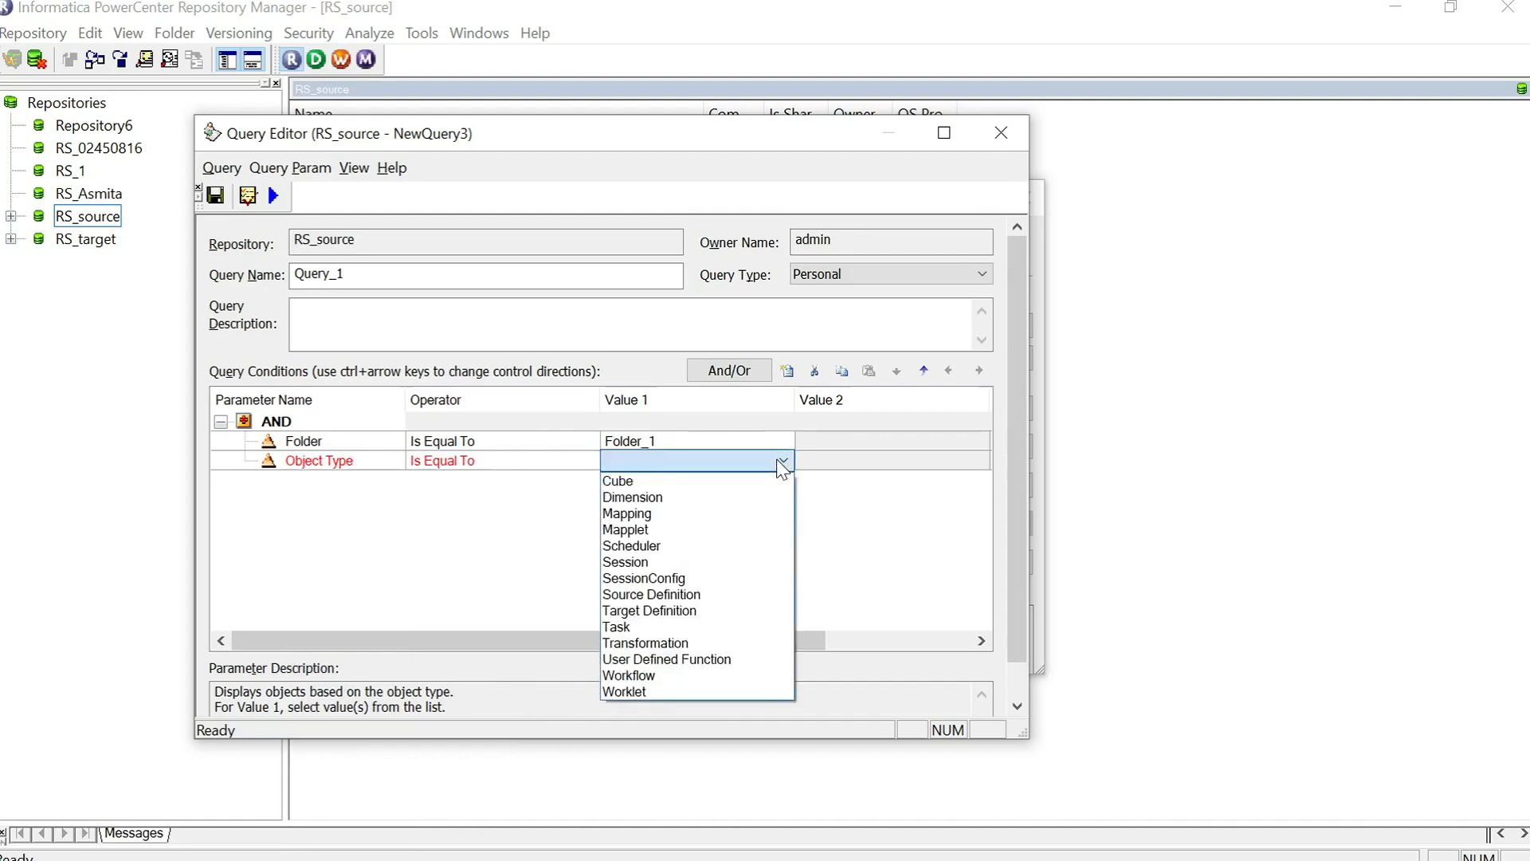
left_click(658, 518)
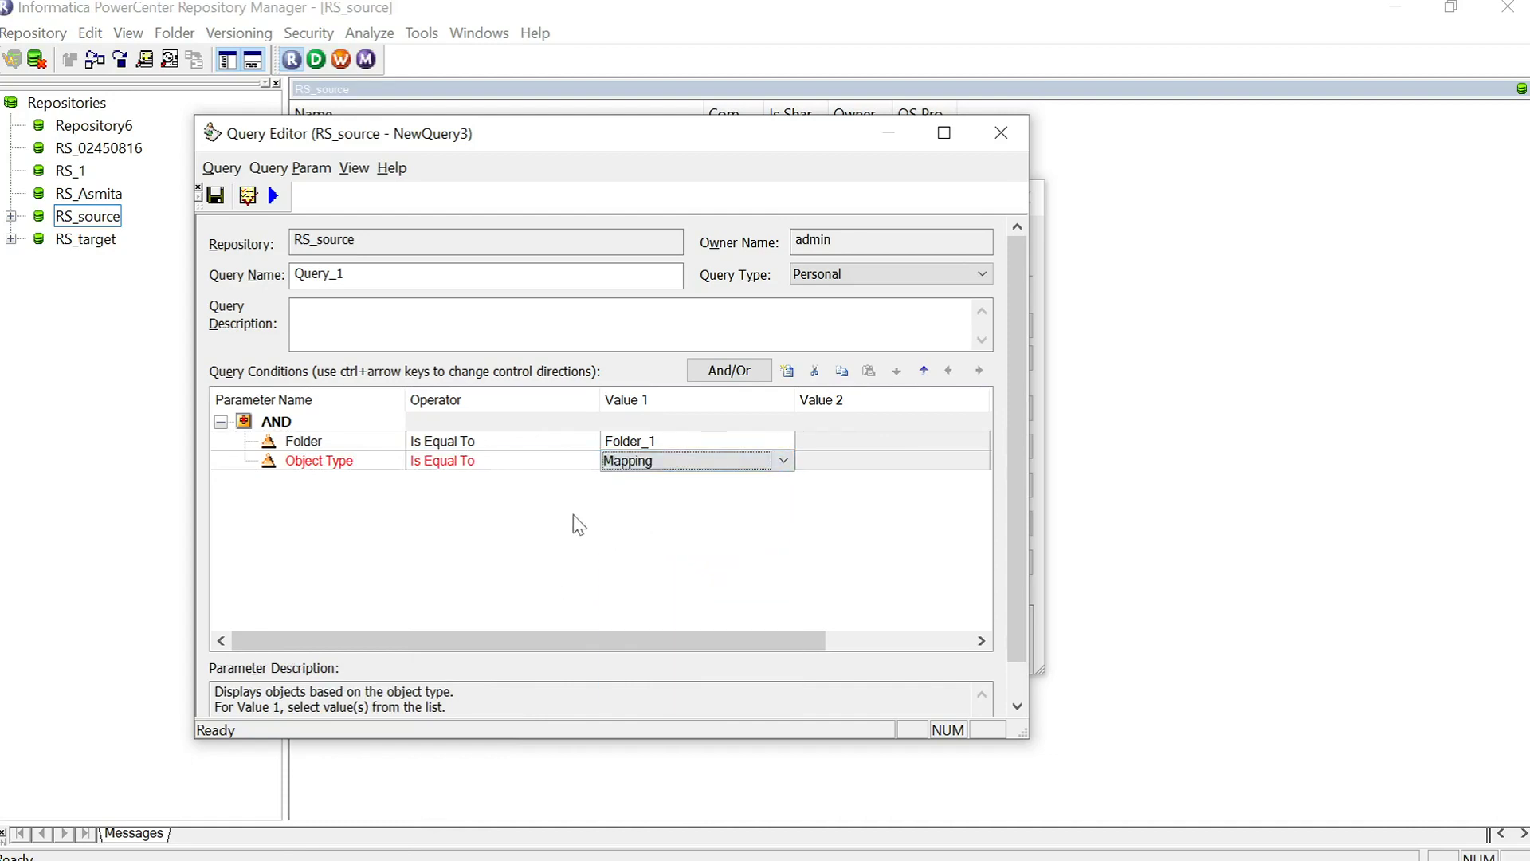
- Run the query with both conditions to check its results, and save Query_1, closing the query browser
left_click(274, 196)
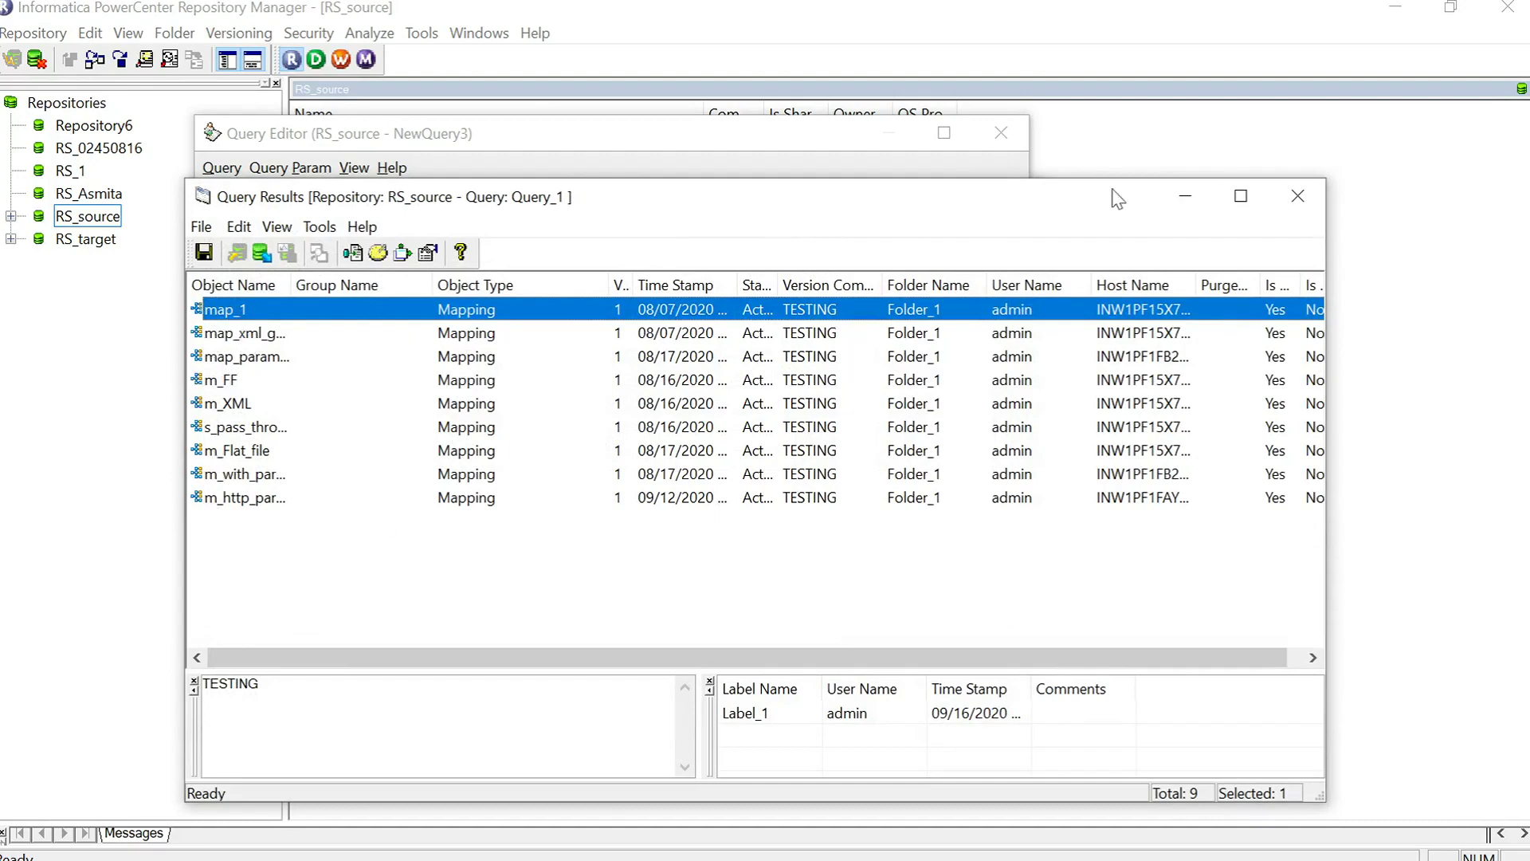
left_click(1294, 196)
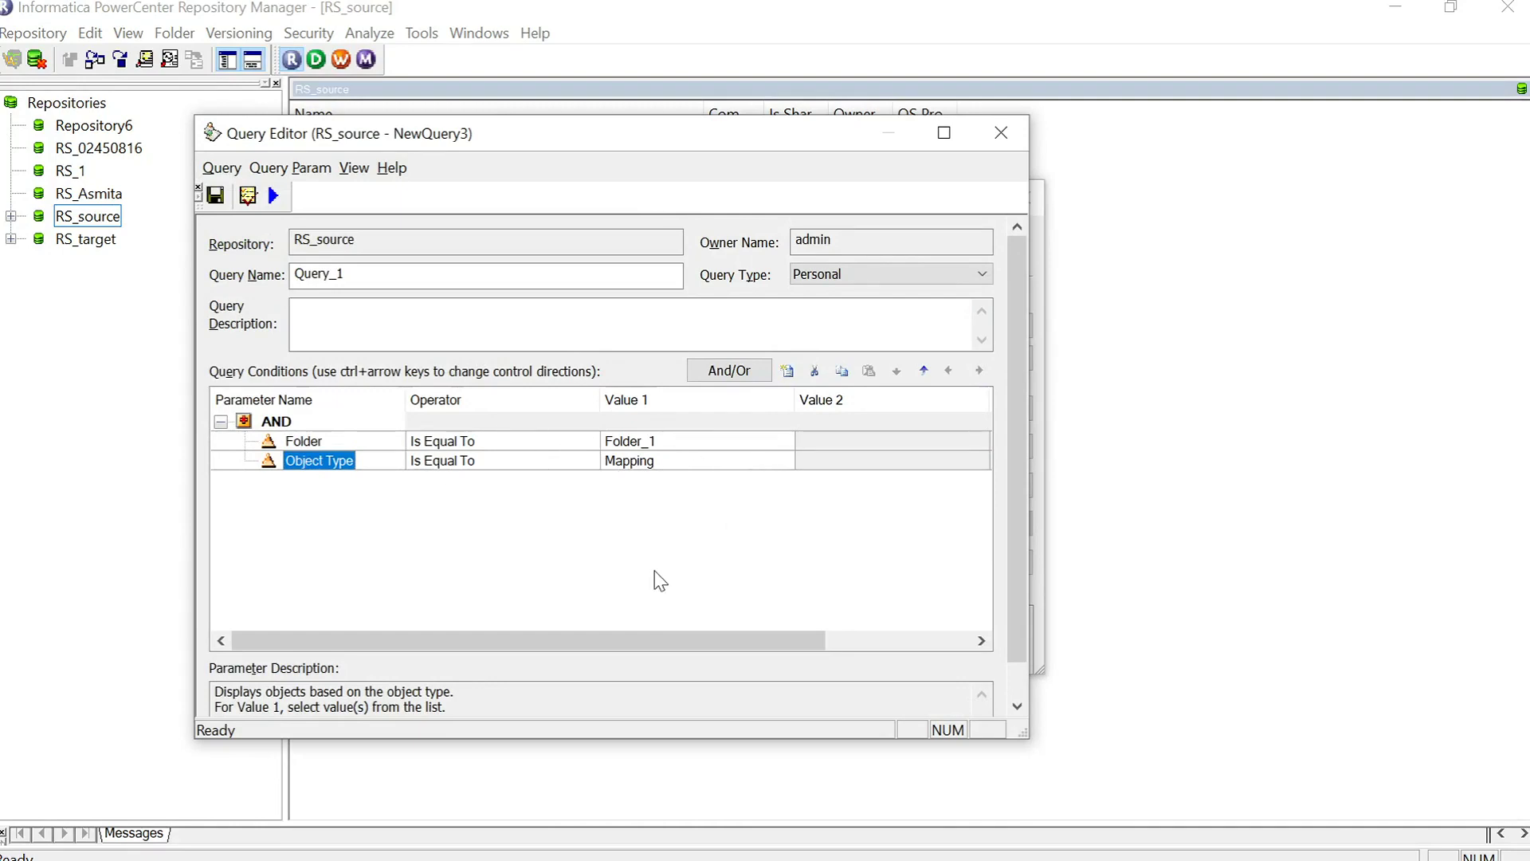
left_click(216, 196)
left_click(216, 196)
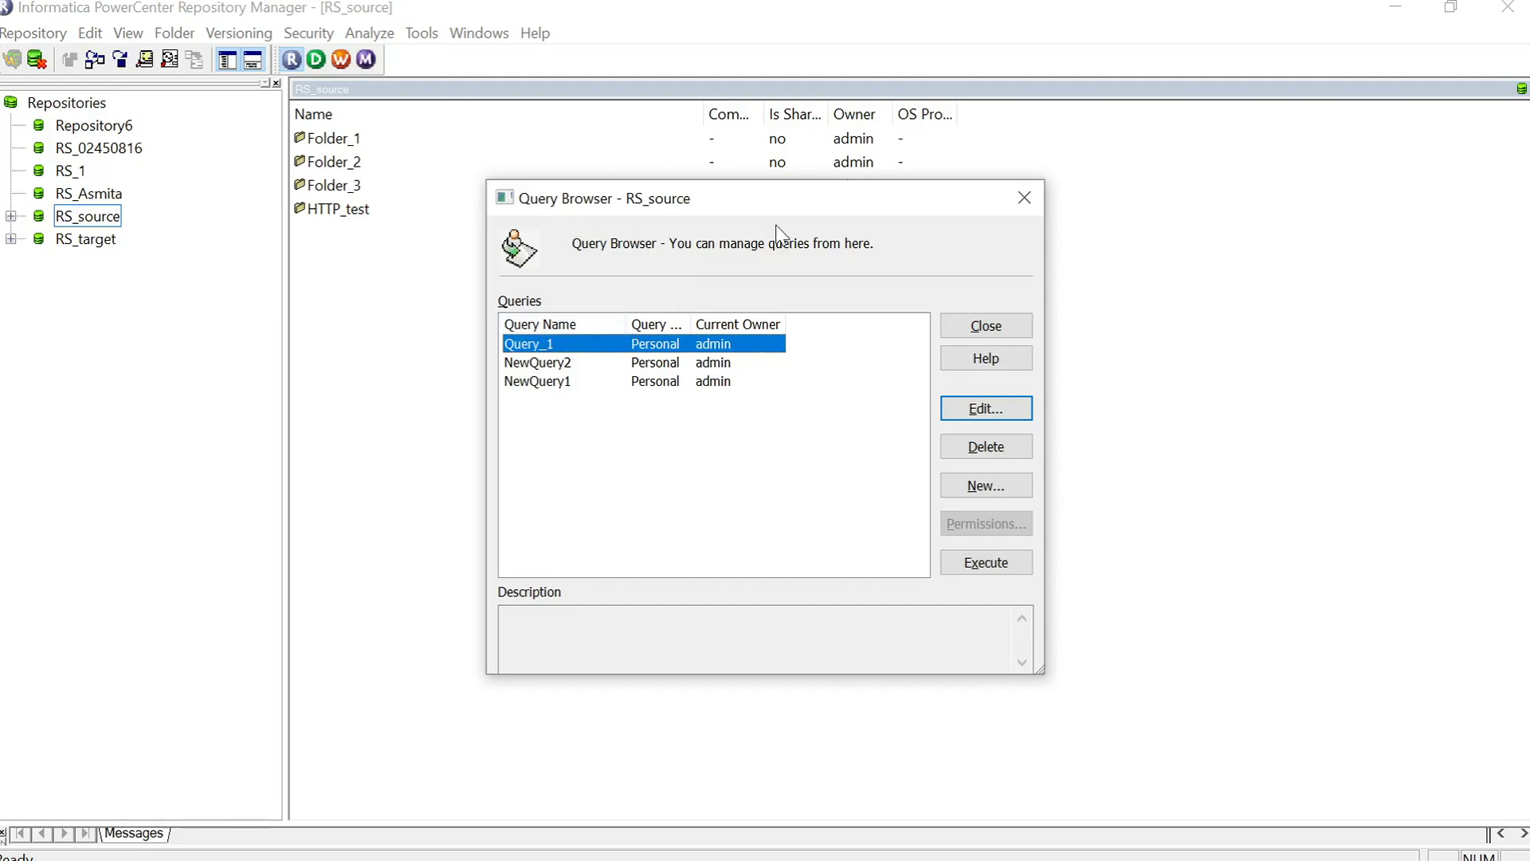
left_click(1019, 198)
- Open the saved Query_1 from the repository's queries, run it and close the results
left_click(420, 33)
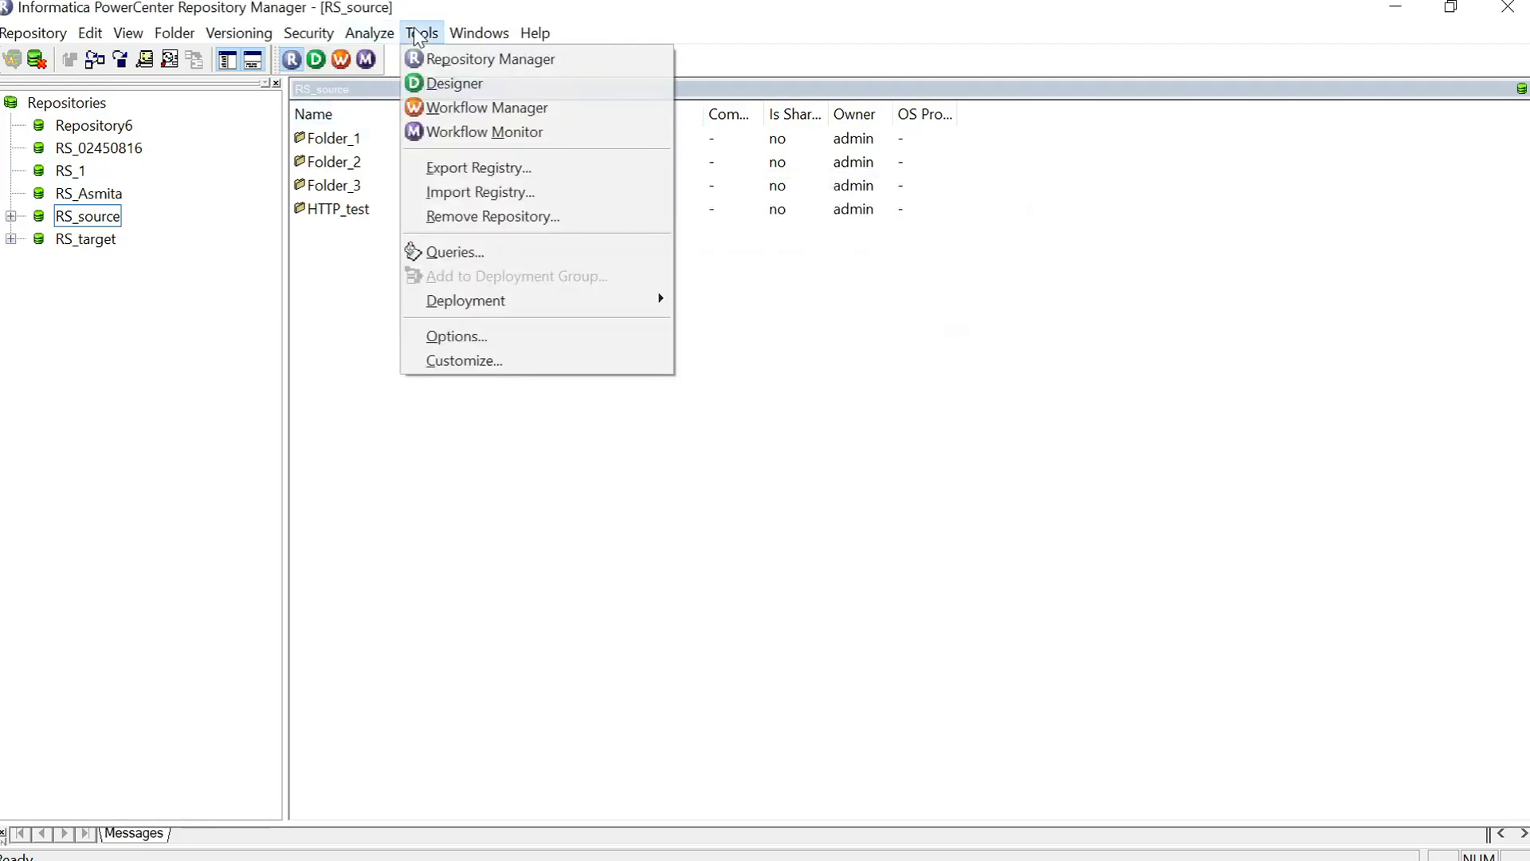
left_click(494, 253)
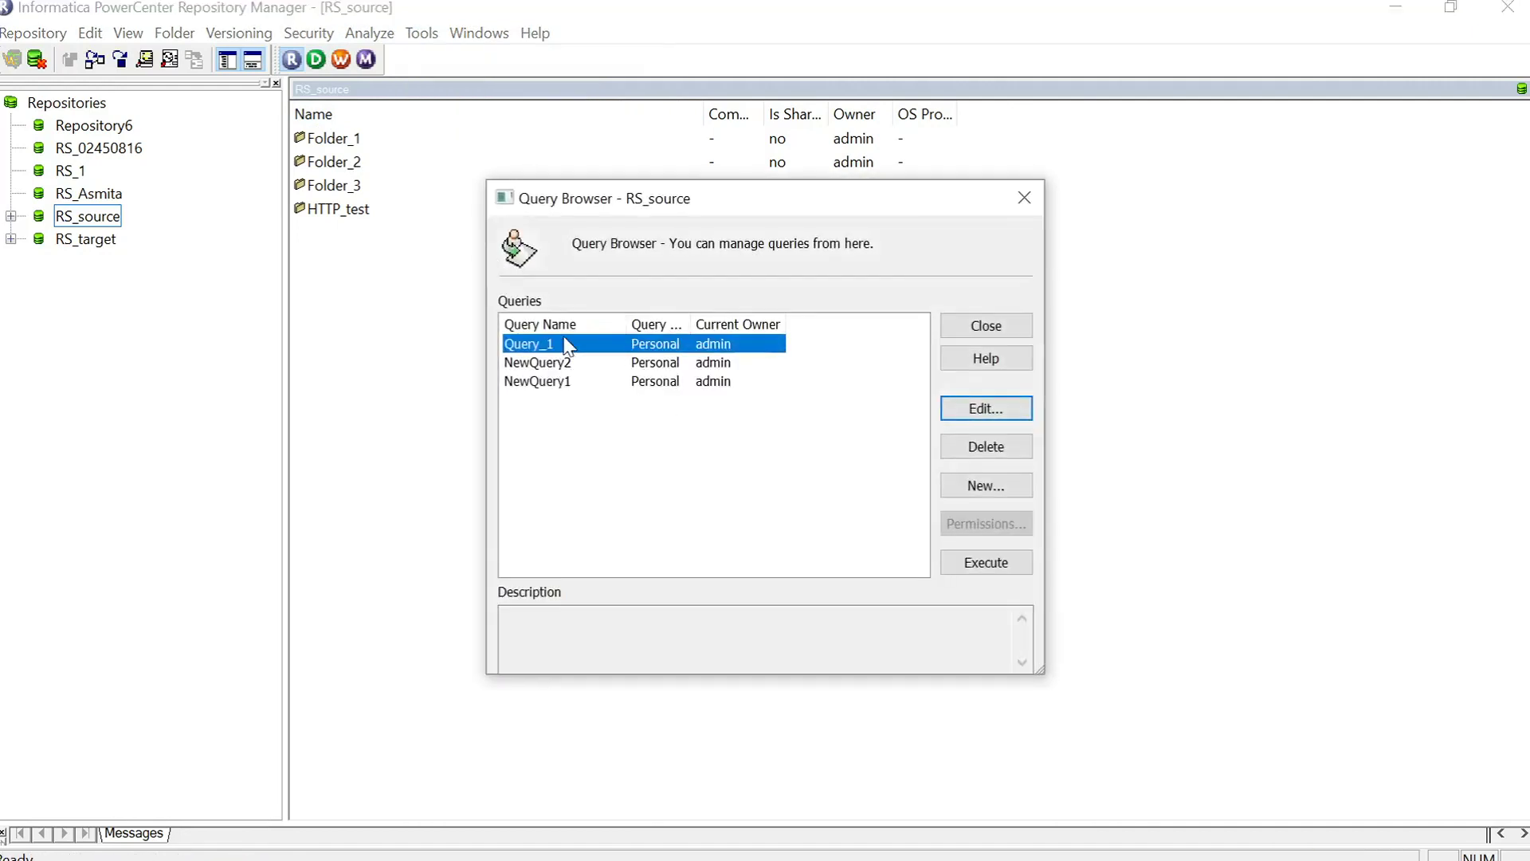
double_click(568, 347)
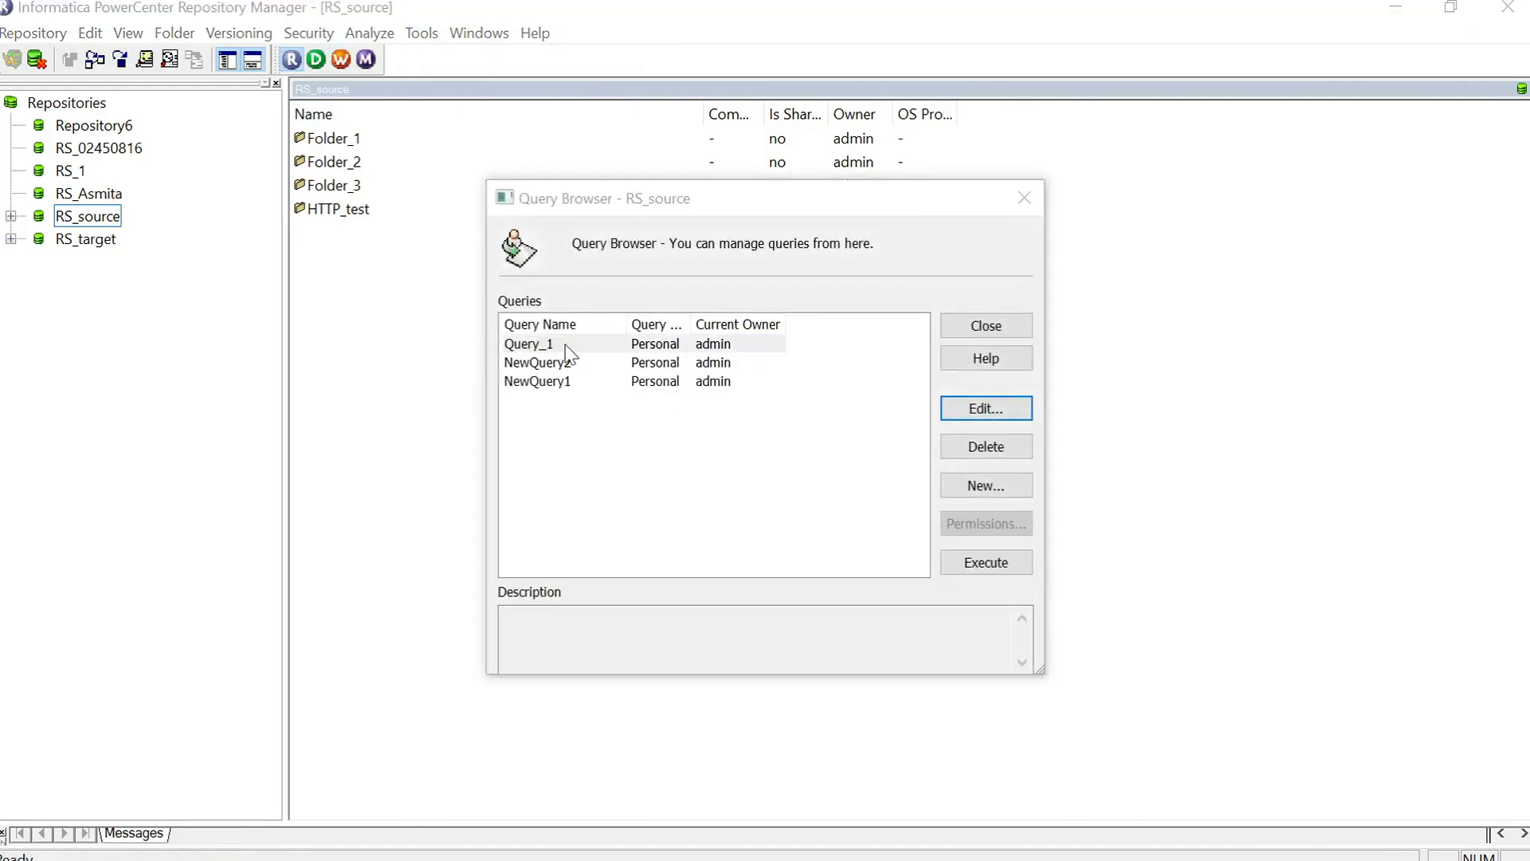
left_click(273, 196)
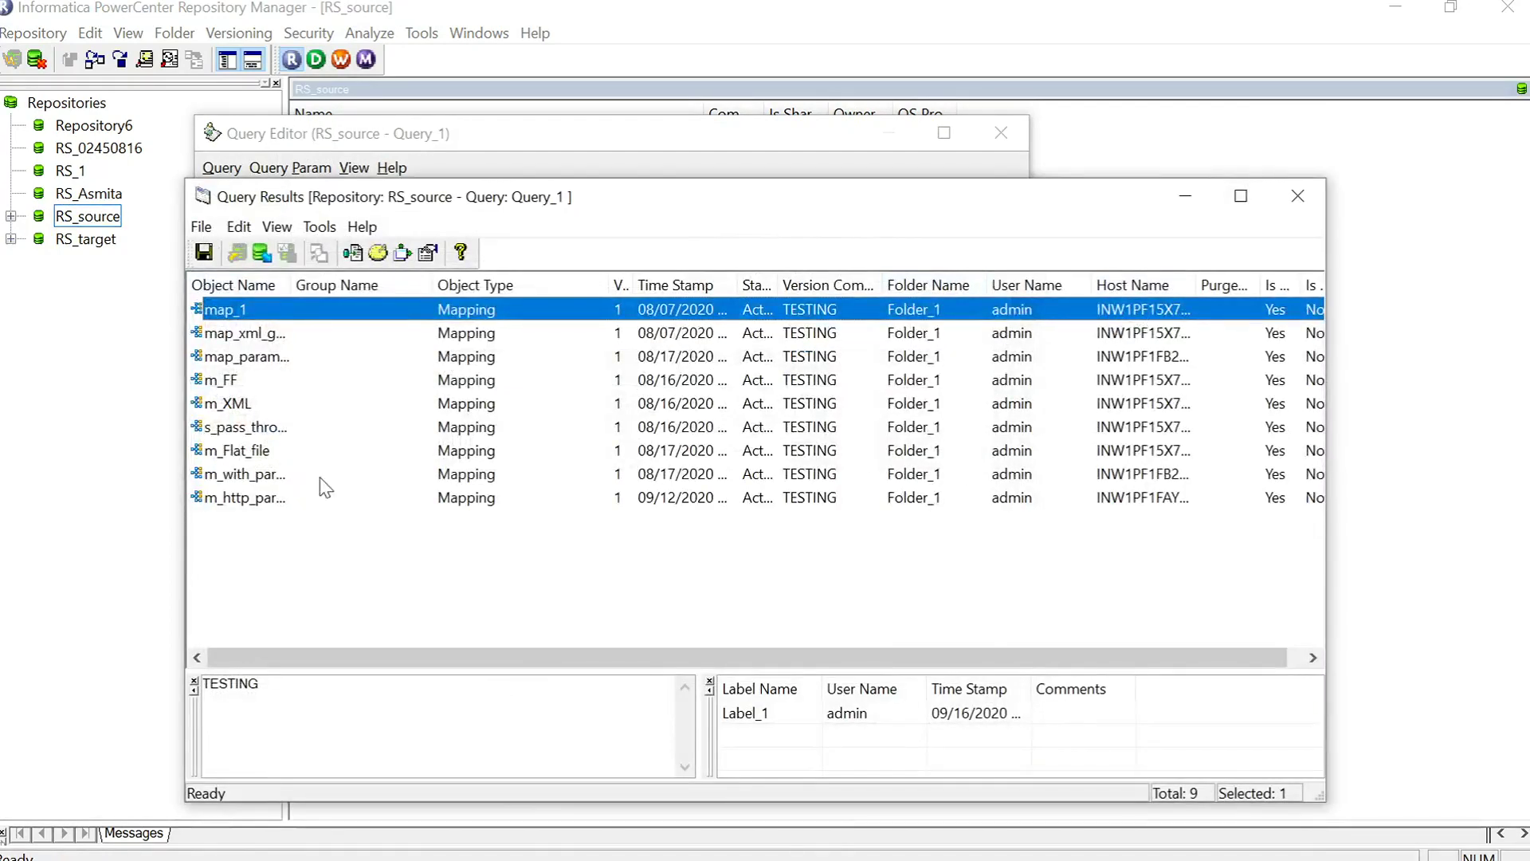
left_click(1296, 195)
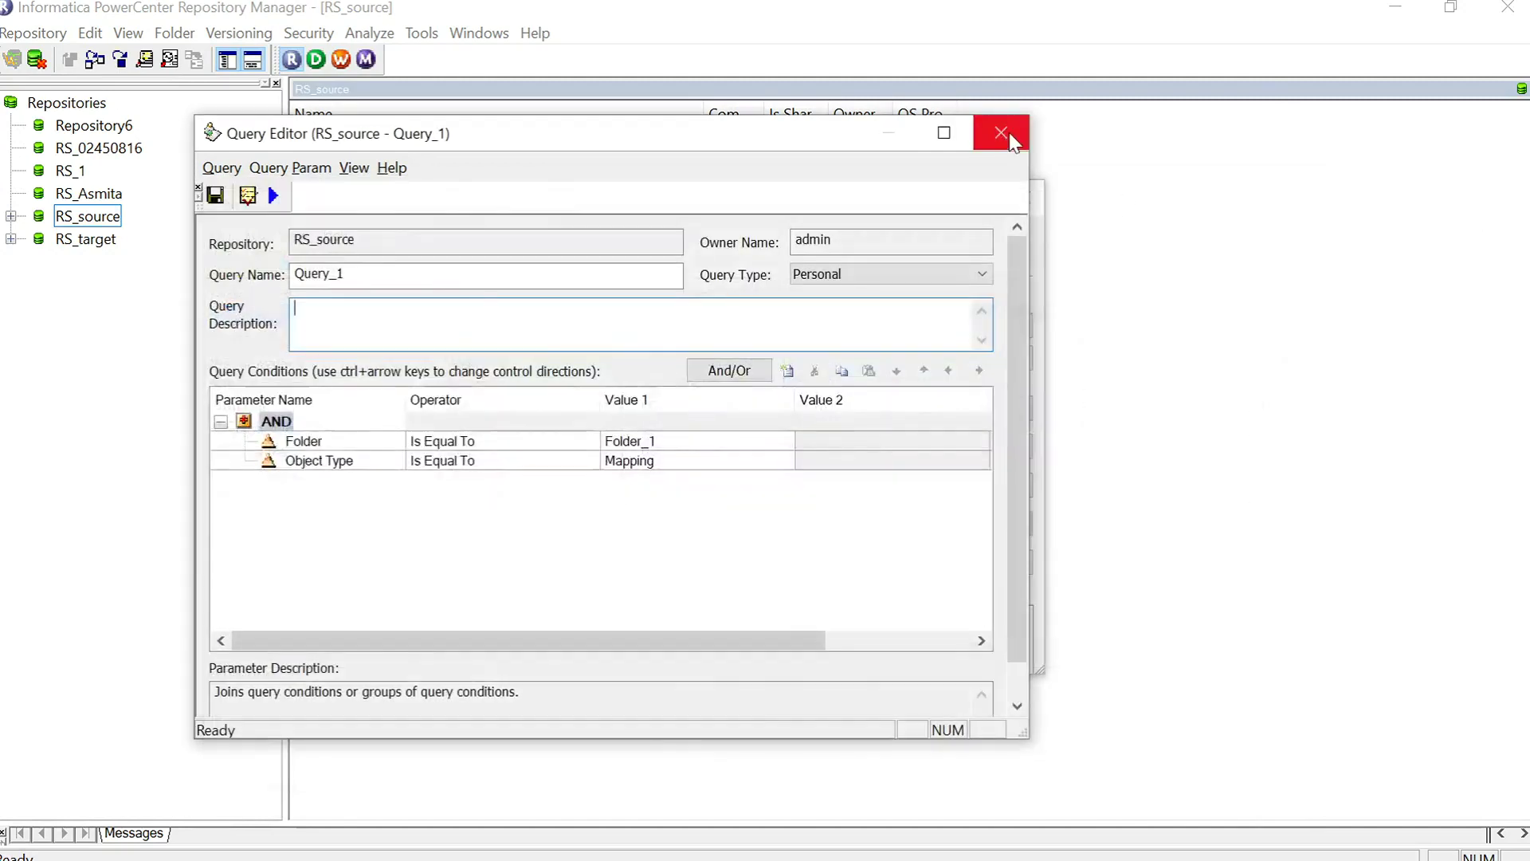
- Reopen Query_1 for editing and add a third condition under AND: Object Type, Is Equal To, Workflow
left_click(1008, 132)
key("Return")
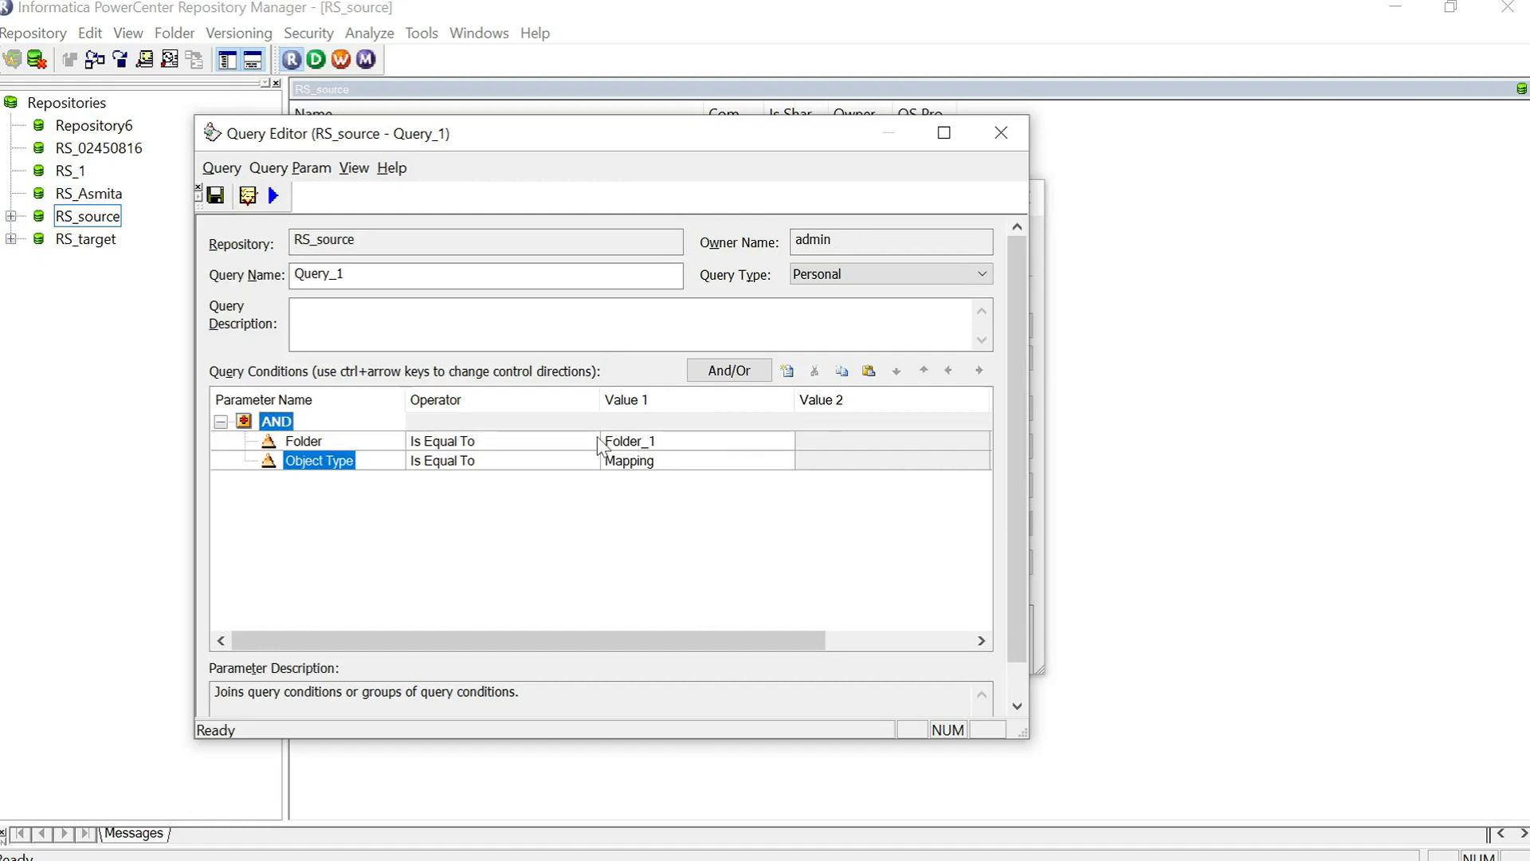
left_click(789, 373)
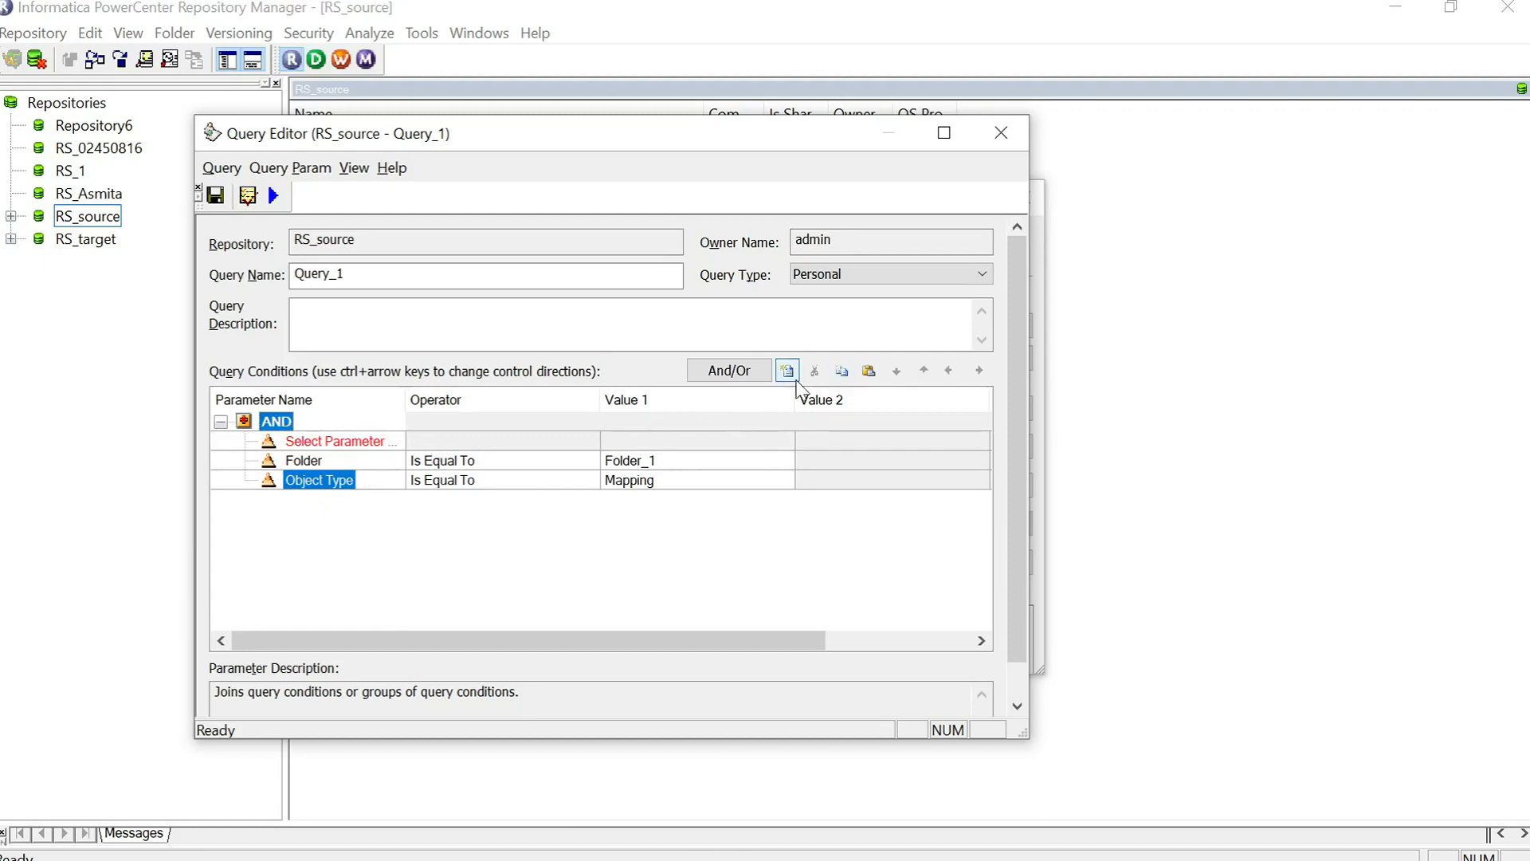
left_click(375, 442)
left_click(378, 445)
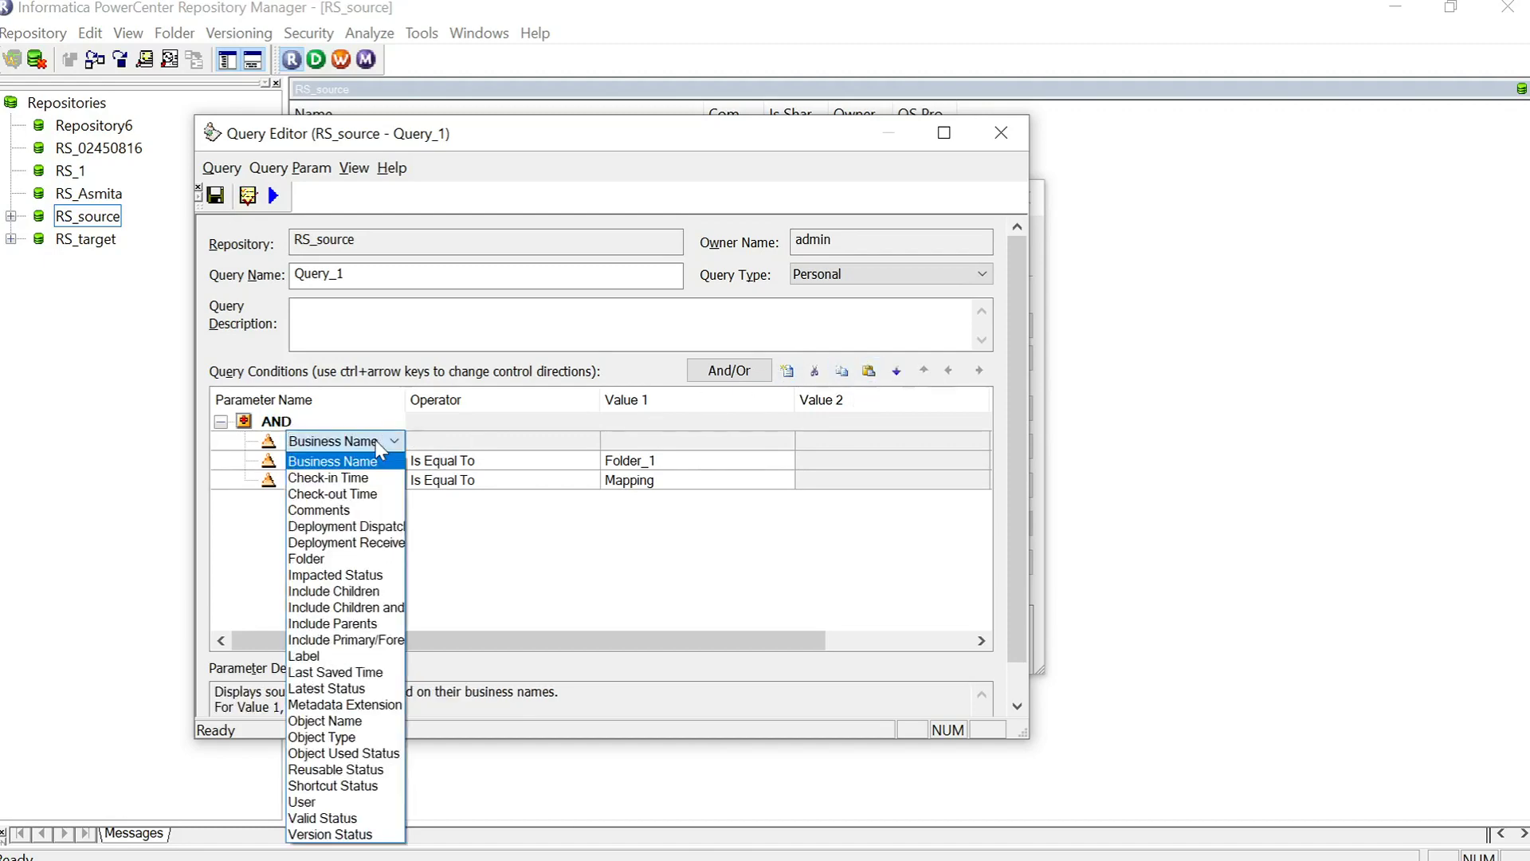
left_click(348, 737)
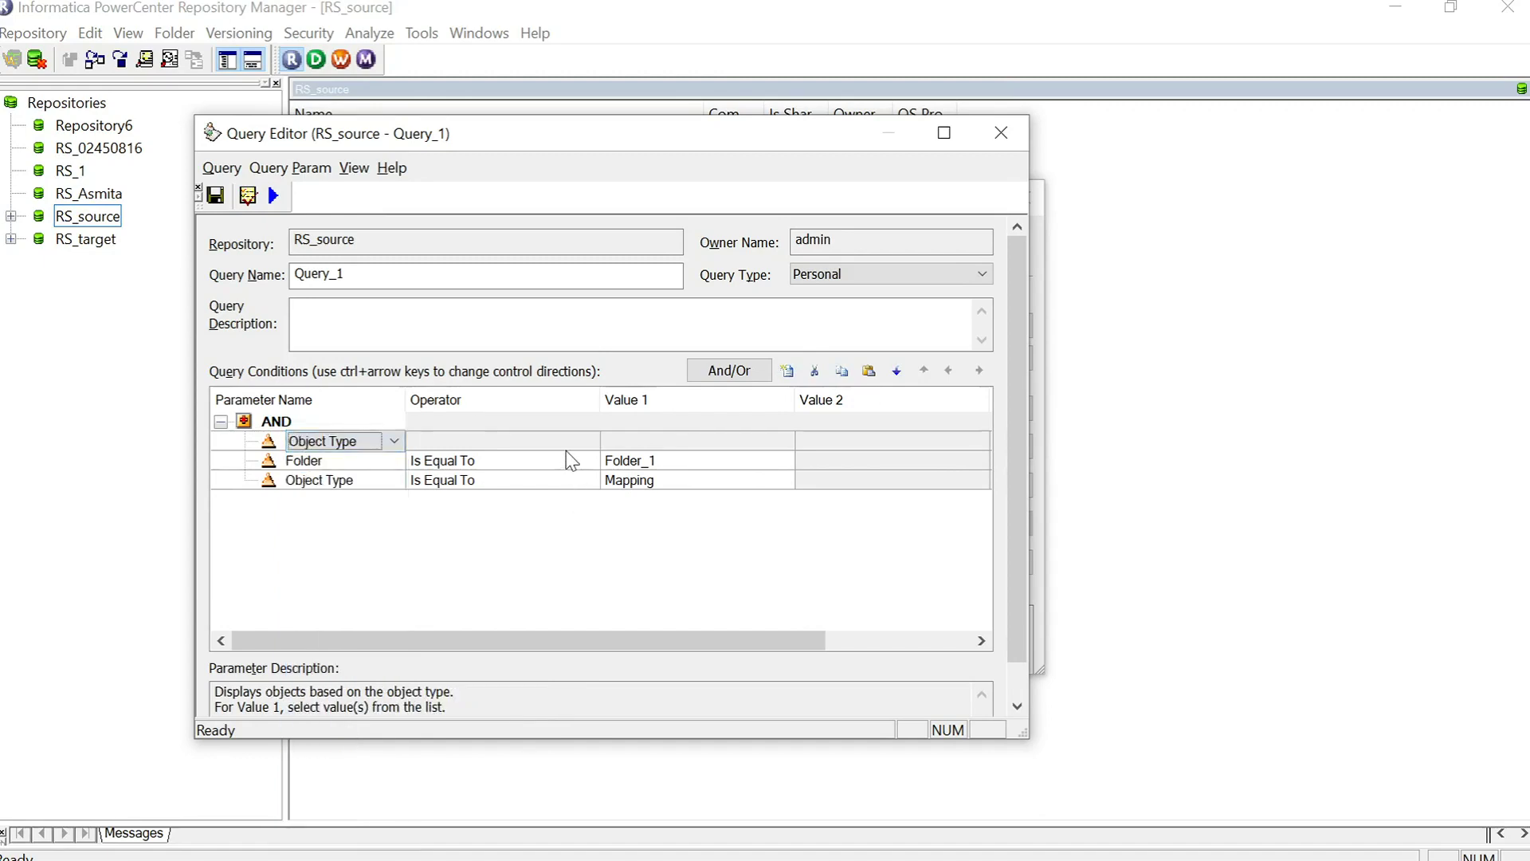
left_click(630, 443)
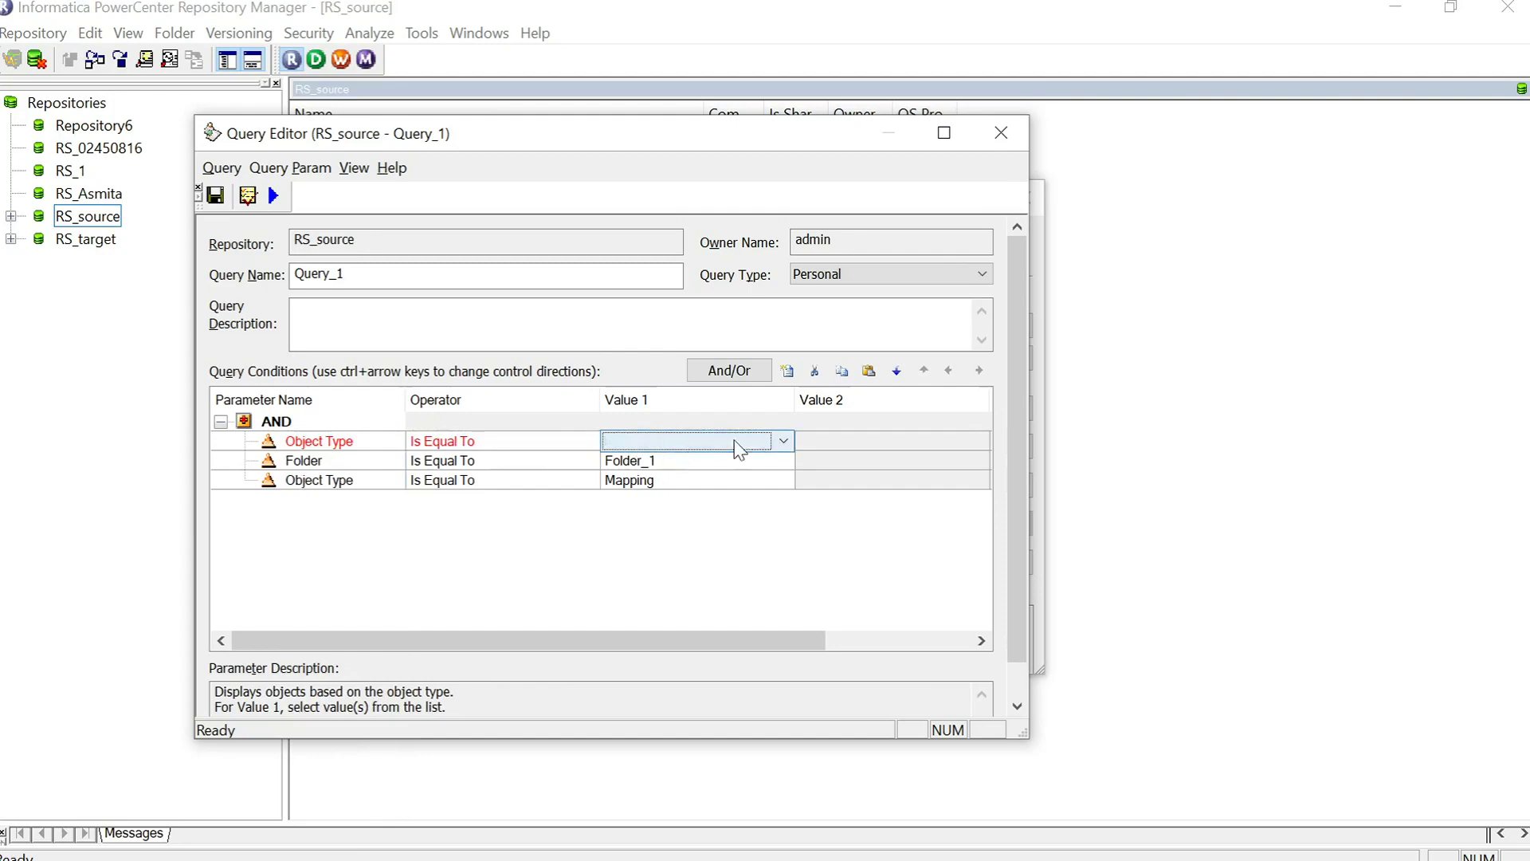
left_click(784, 441)
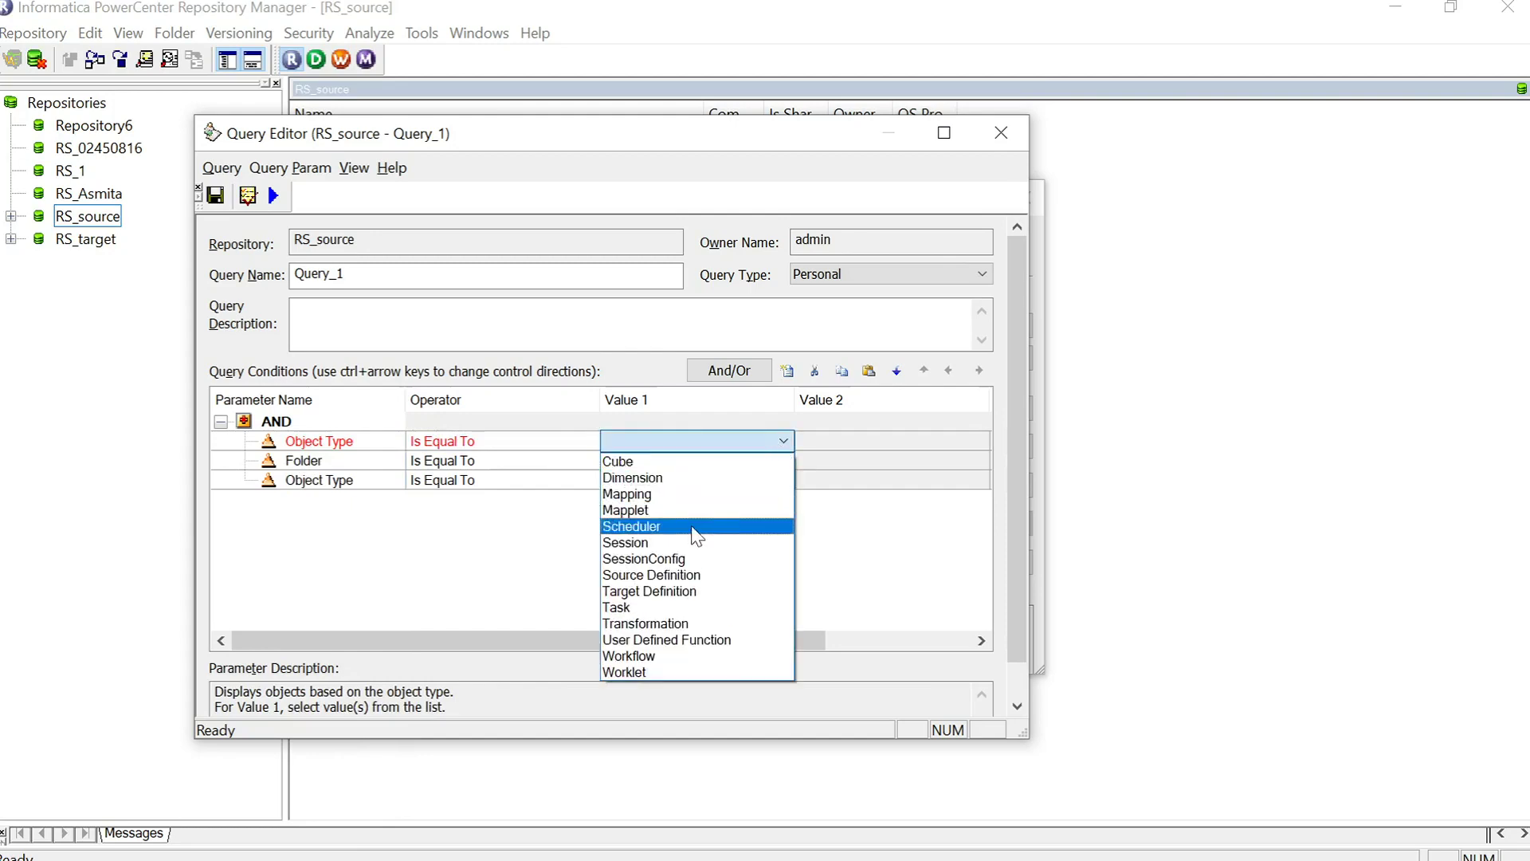
left_click(648, 661)
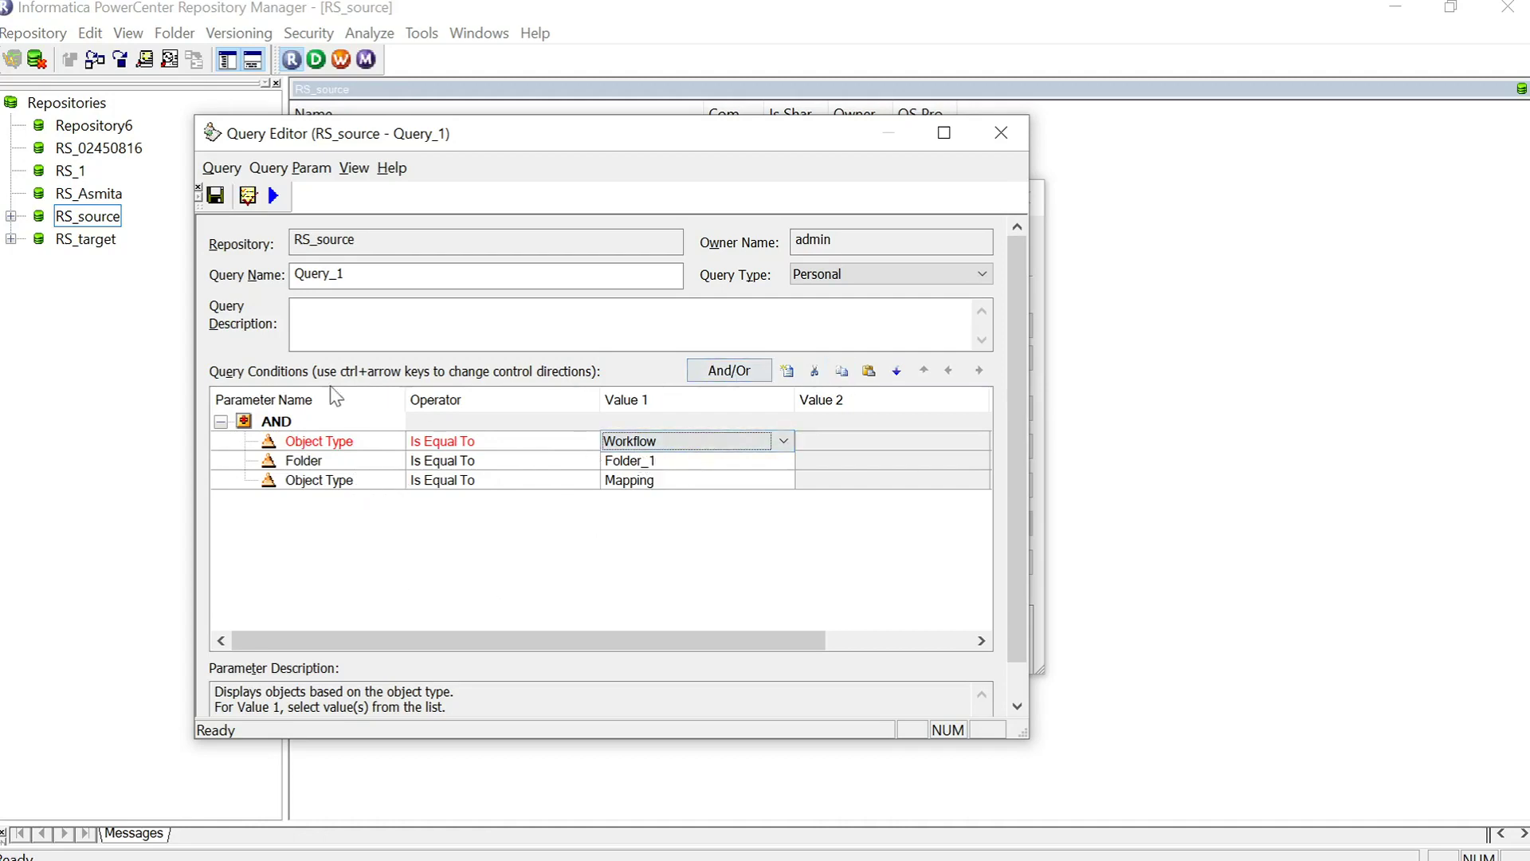
- Run the query with three conditions, close its results and delete the Object Type condition for Workflow
left_click(273, 195)
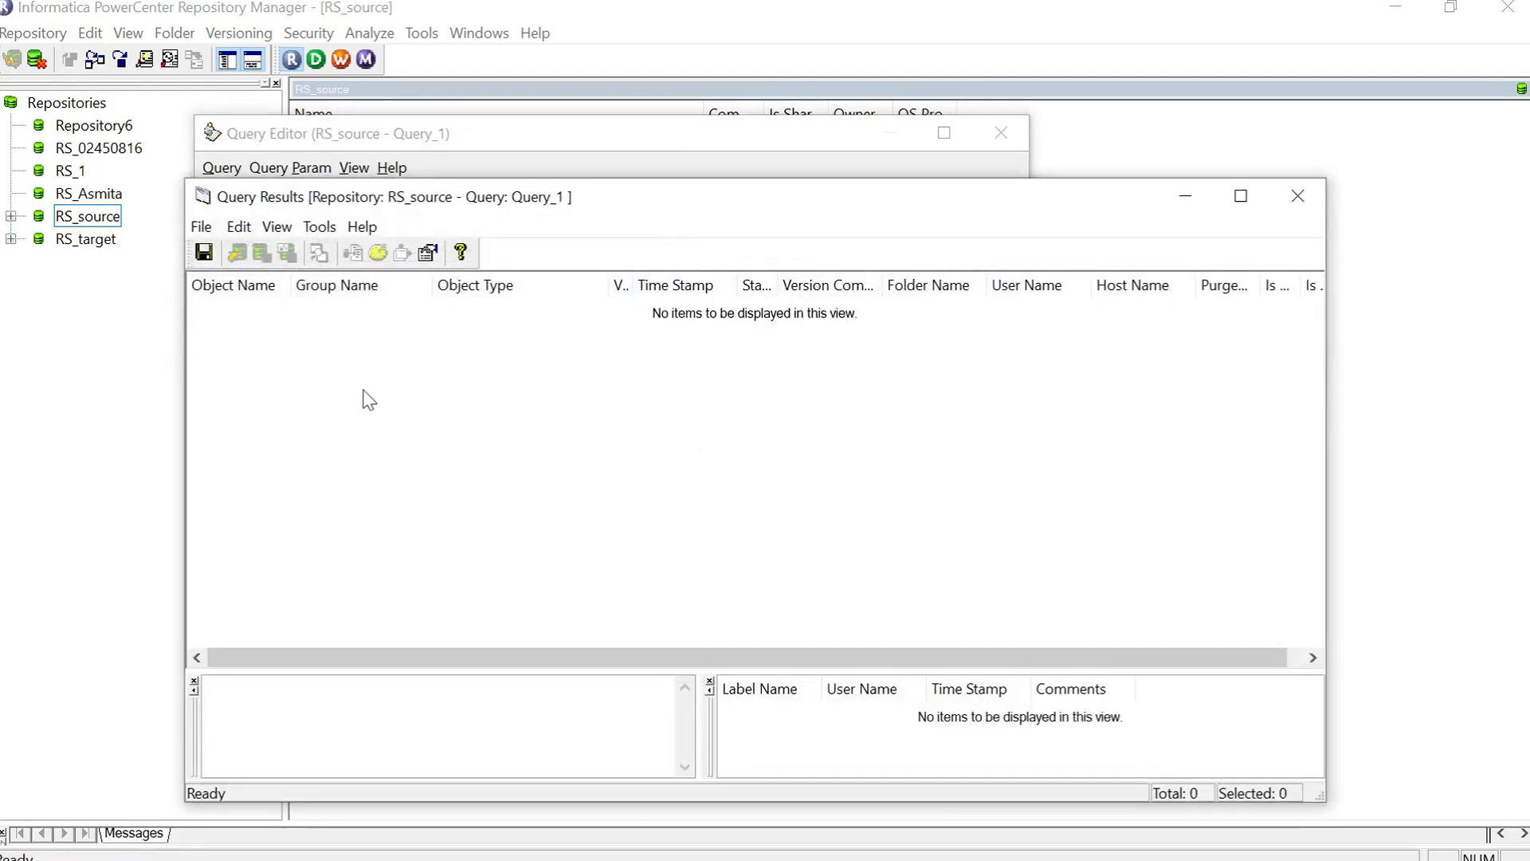
left_click(1297, 196)
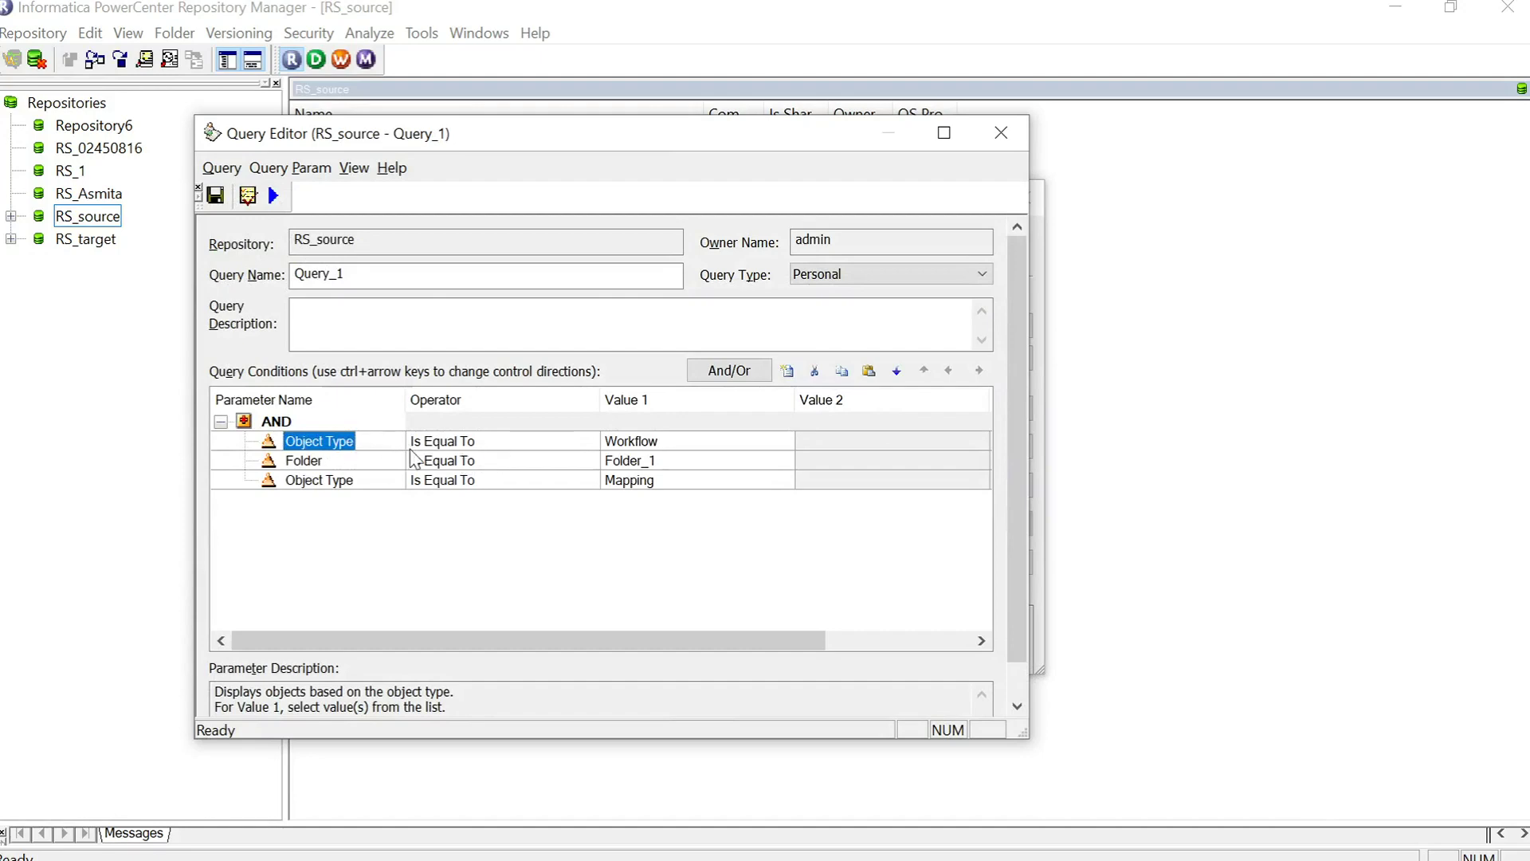
left_click(815, 371)
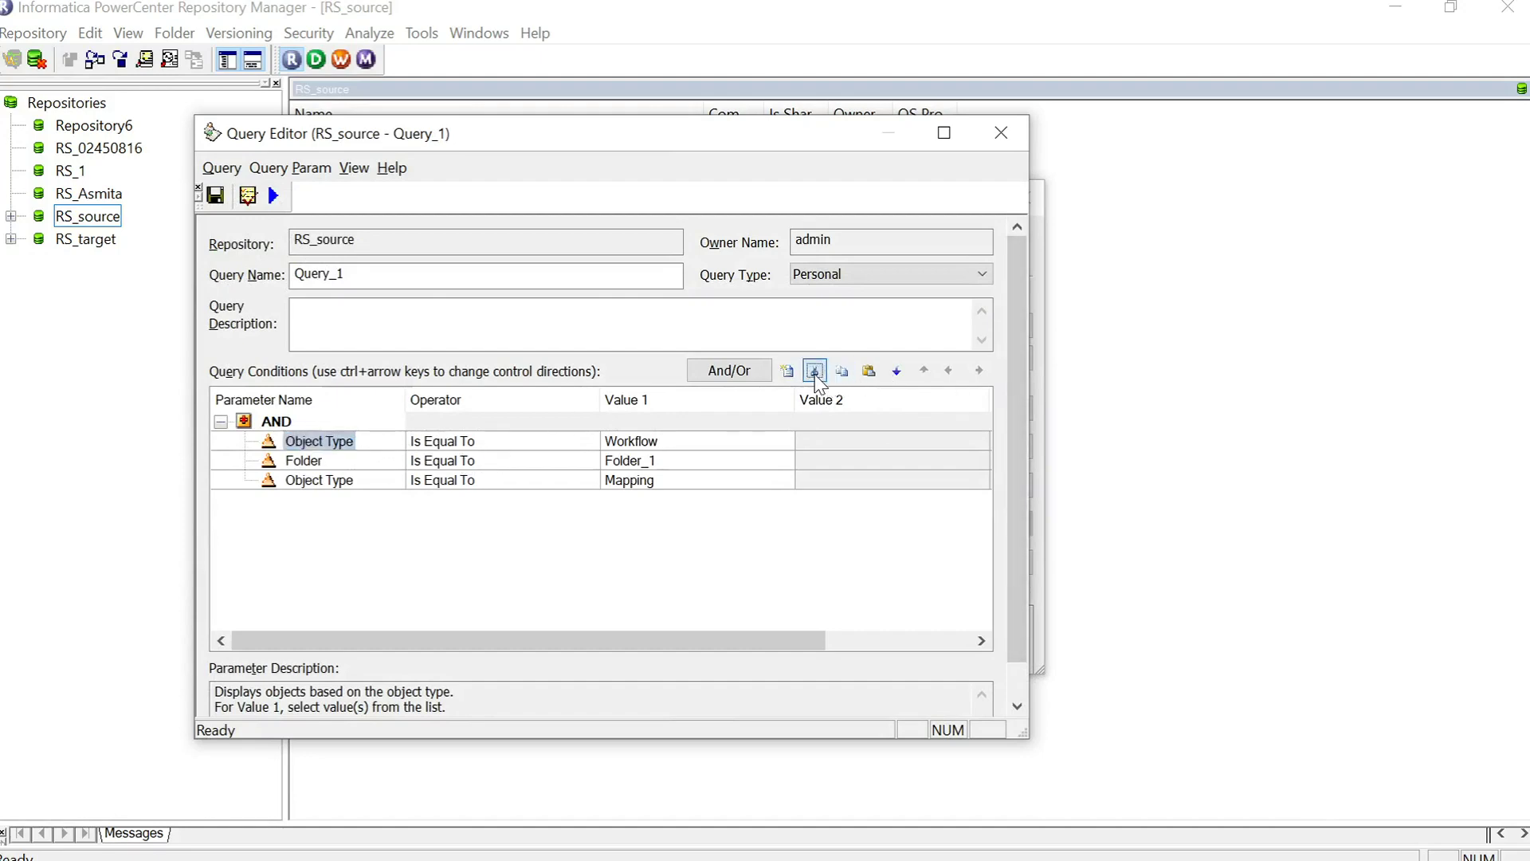
left_click(325, 495)
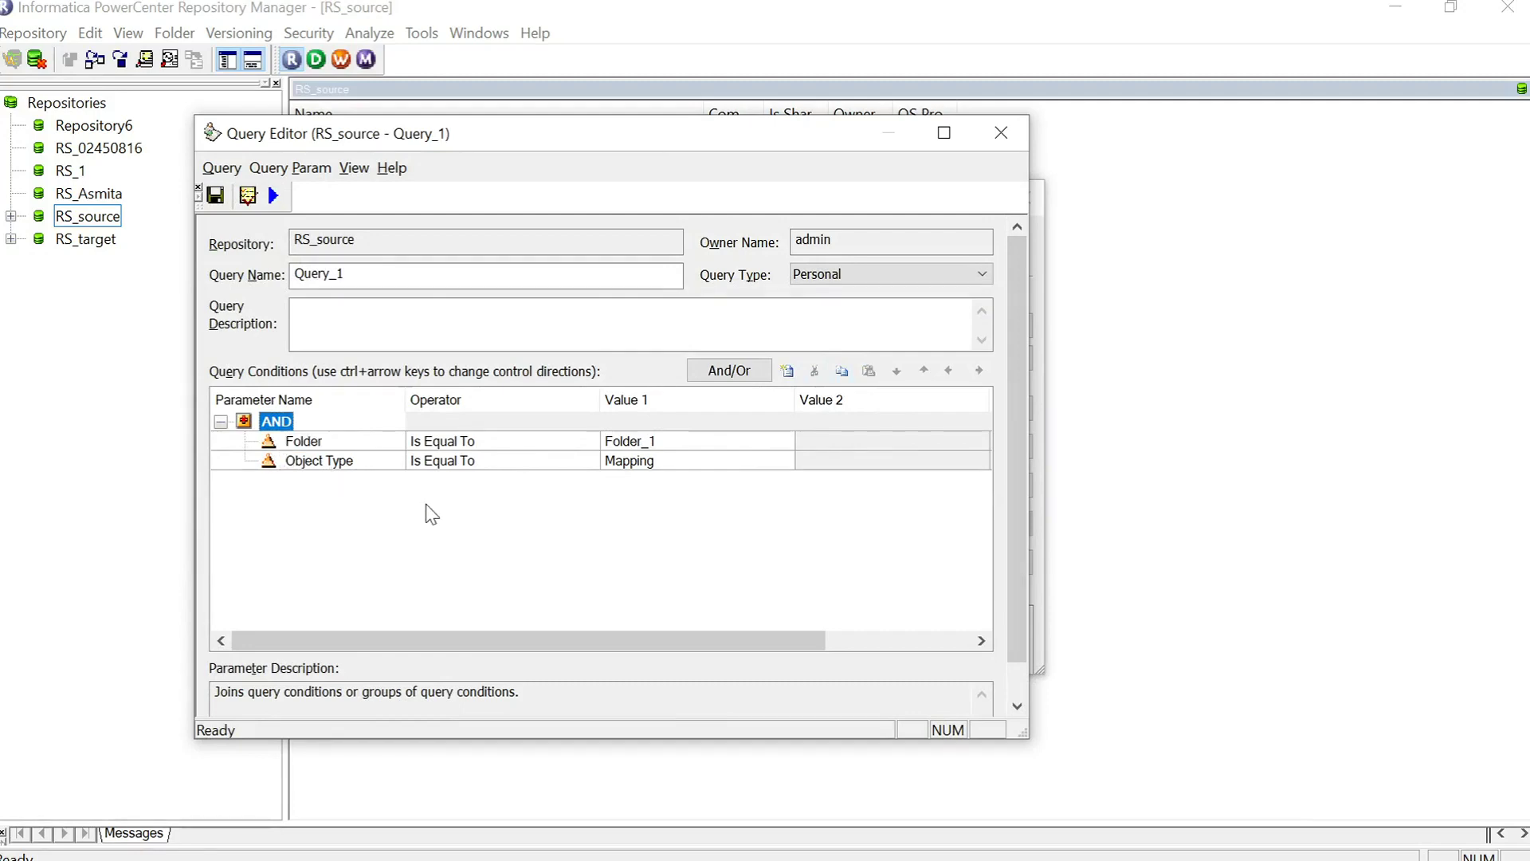
- Change the Object Type condition to the operator Is One Of with the values Mapping and Workflow
left_click(511, 466)
left_click(594, 461)
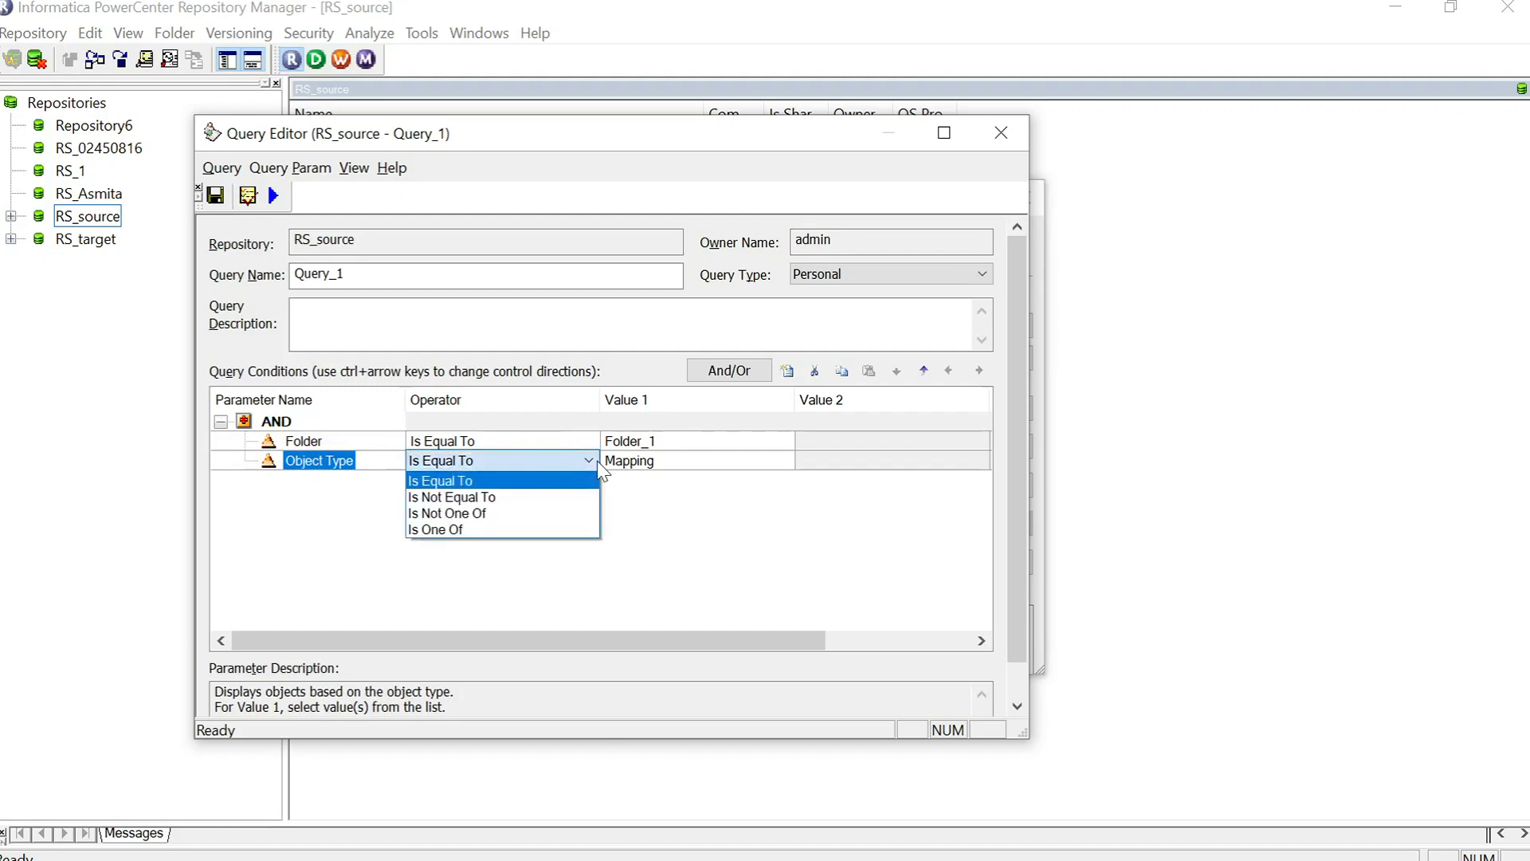
left_click(486, 529)
left_click(708, 482)
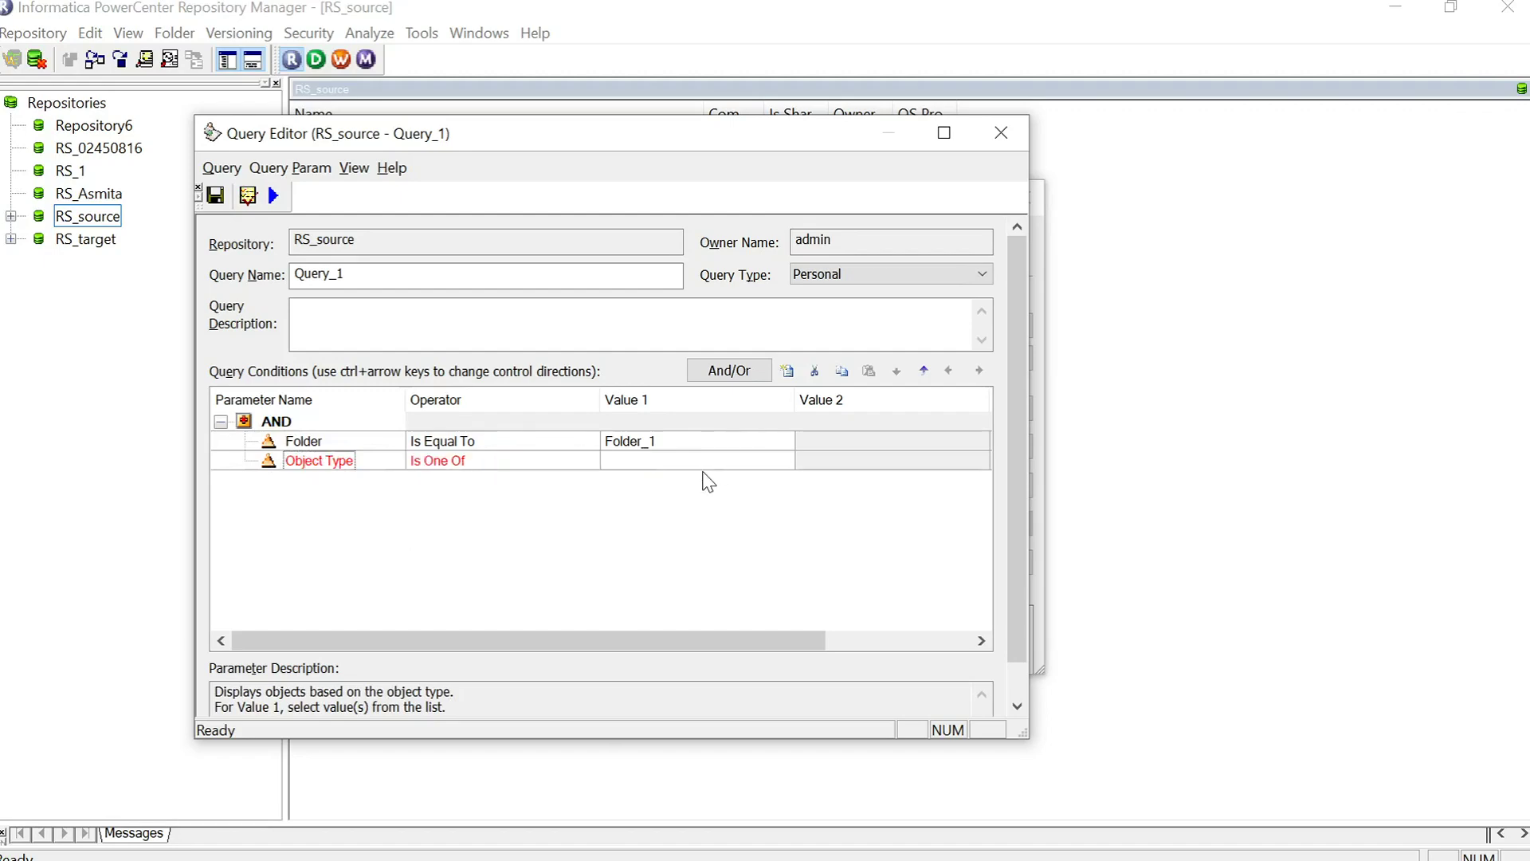
left_click(691, 466)
left_click(785, 461)
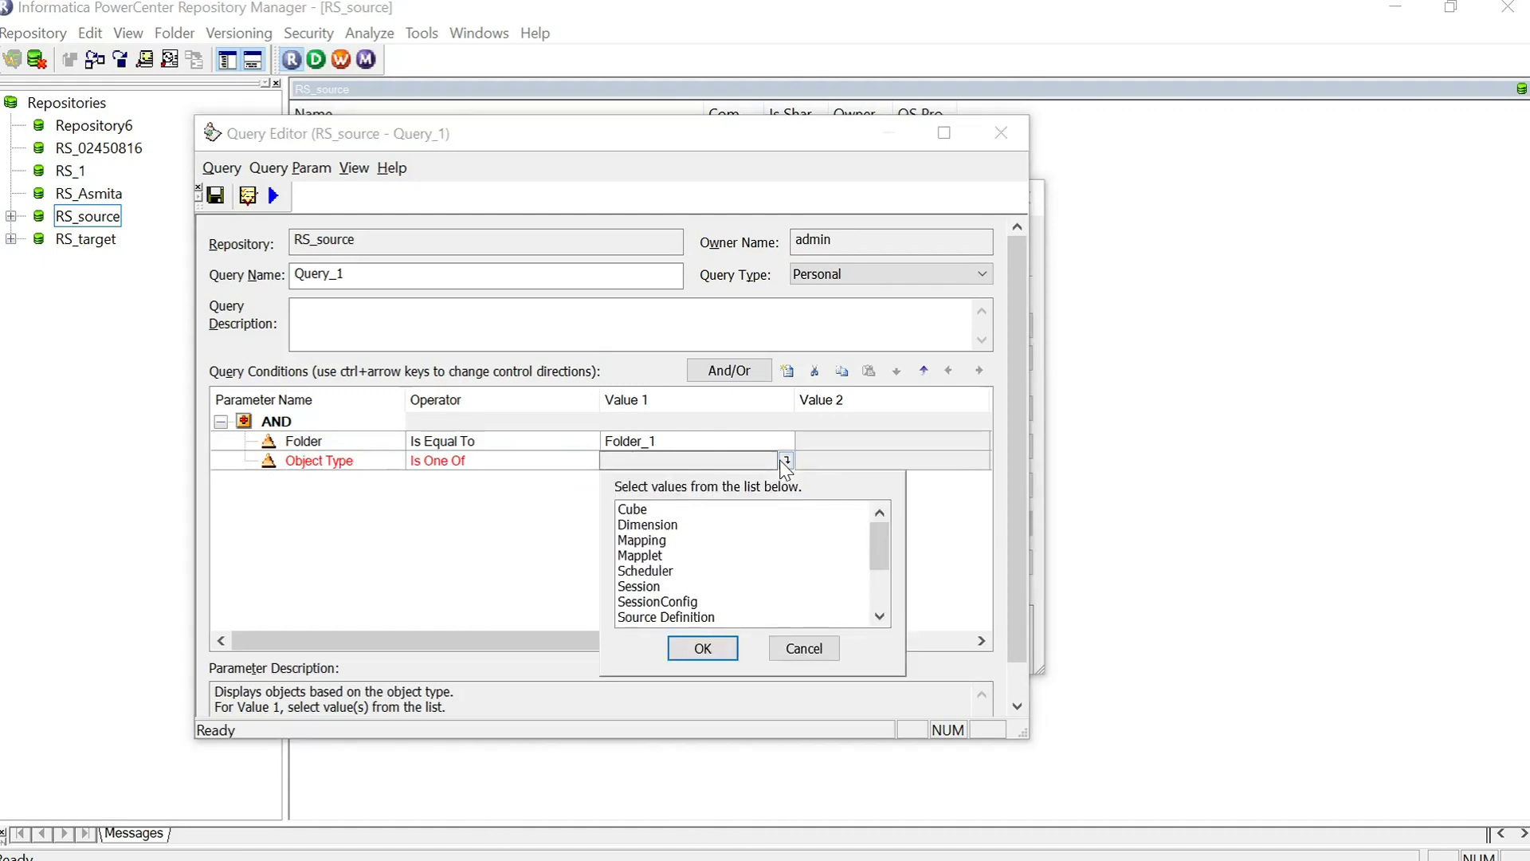
left_click(661, 541)
scroll(715, 611, "down", 1)
scroll(715, 611, "down", 2)
left_click(655, 602, "ctrl")
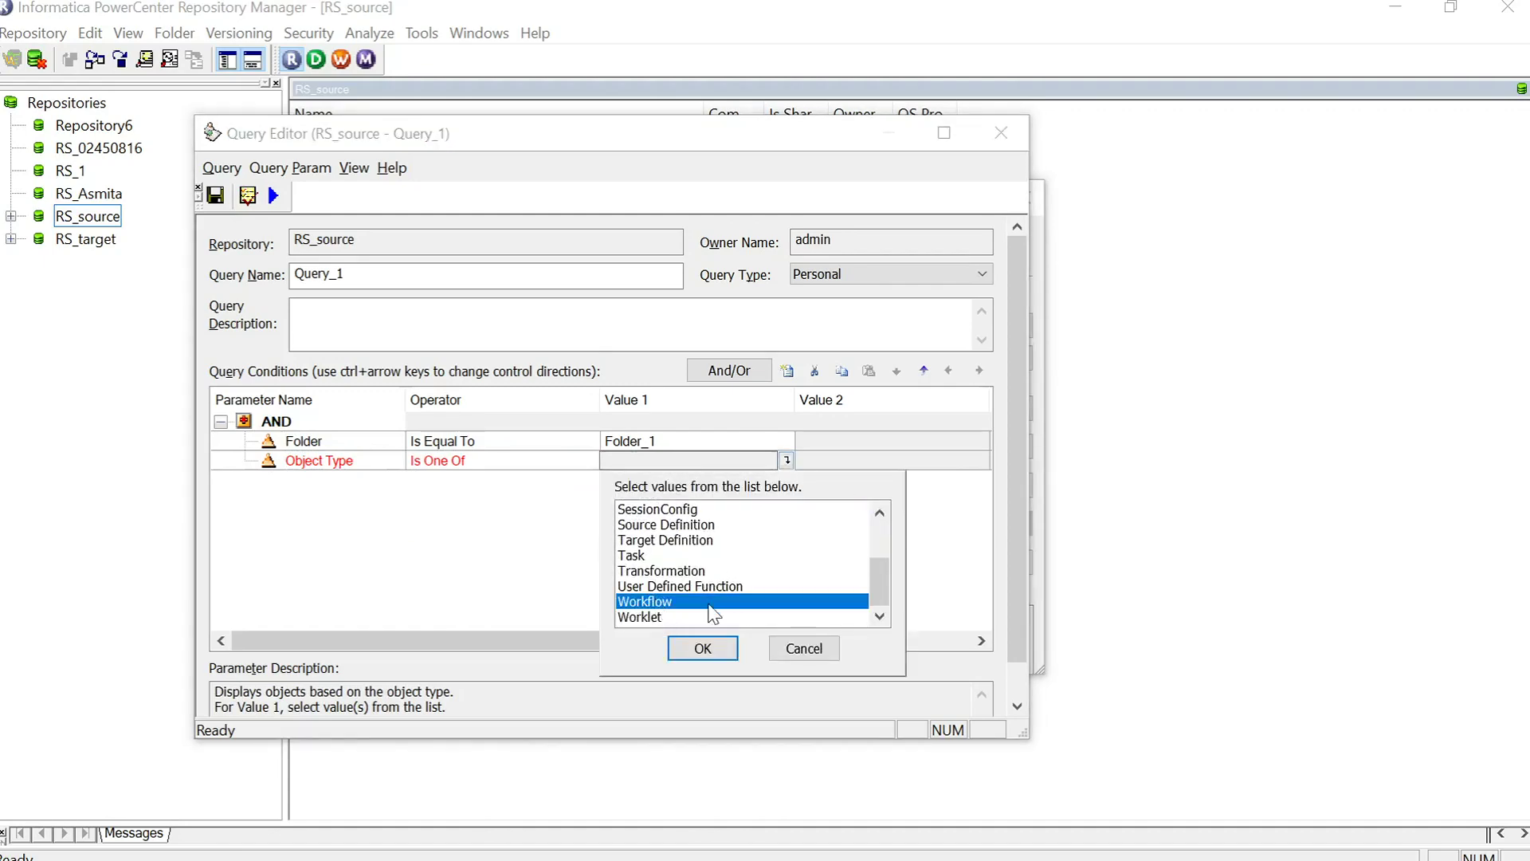
left_click(702, 647)
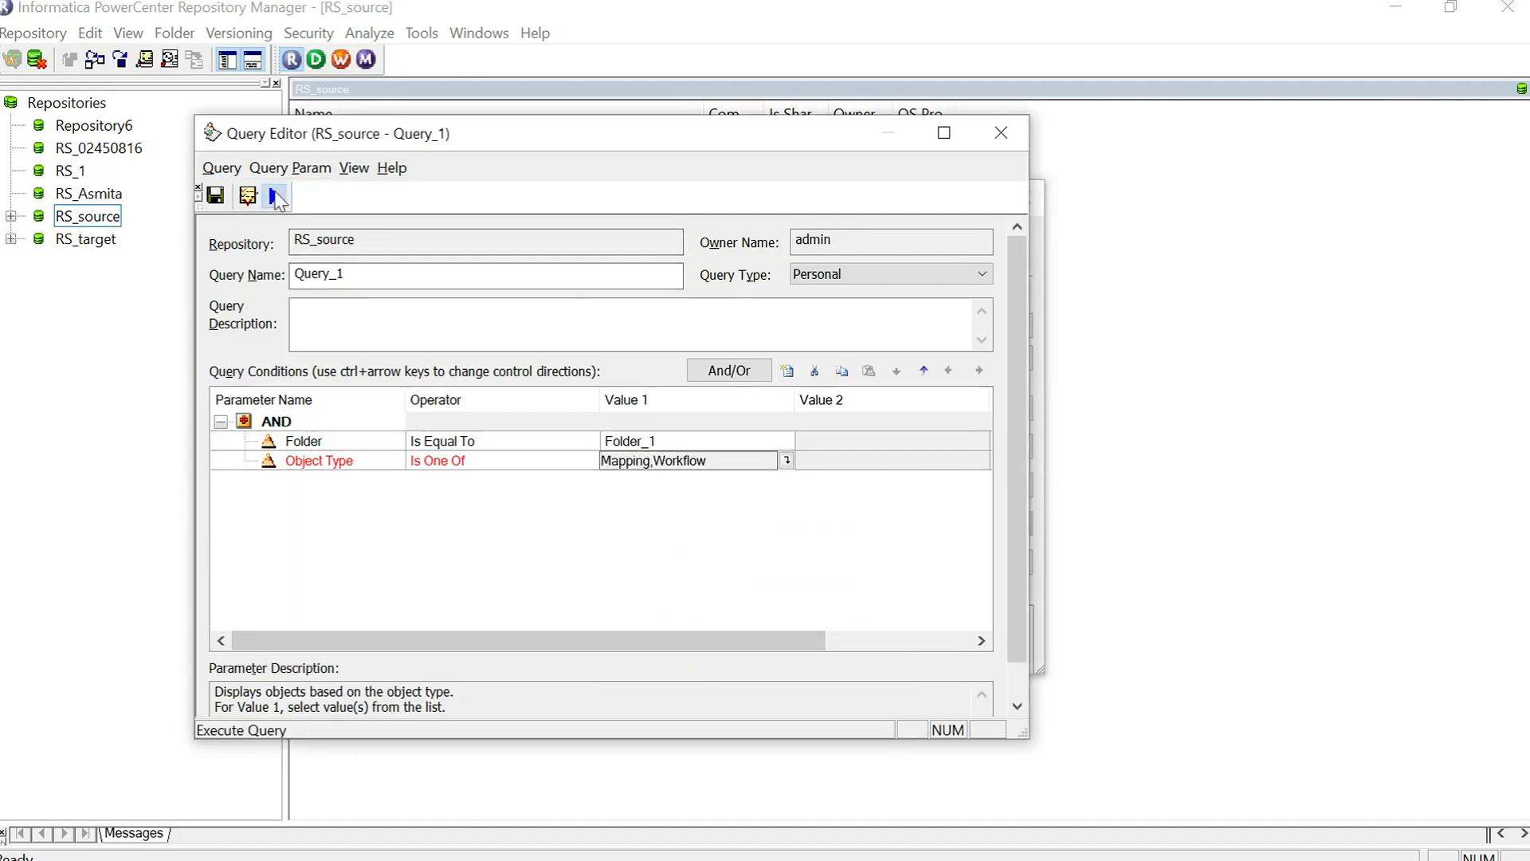
- Run the edited query, look through its results, and close the editor, saving Query_1
left_click(274, 196)
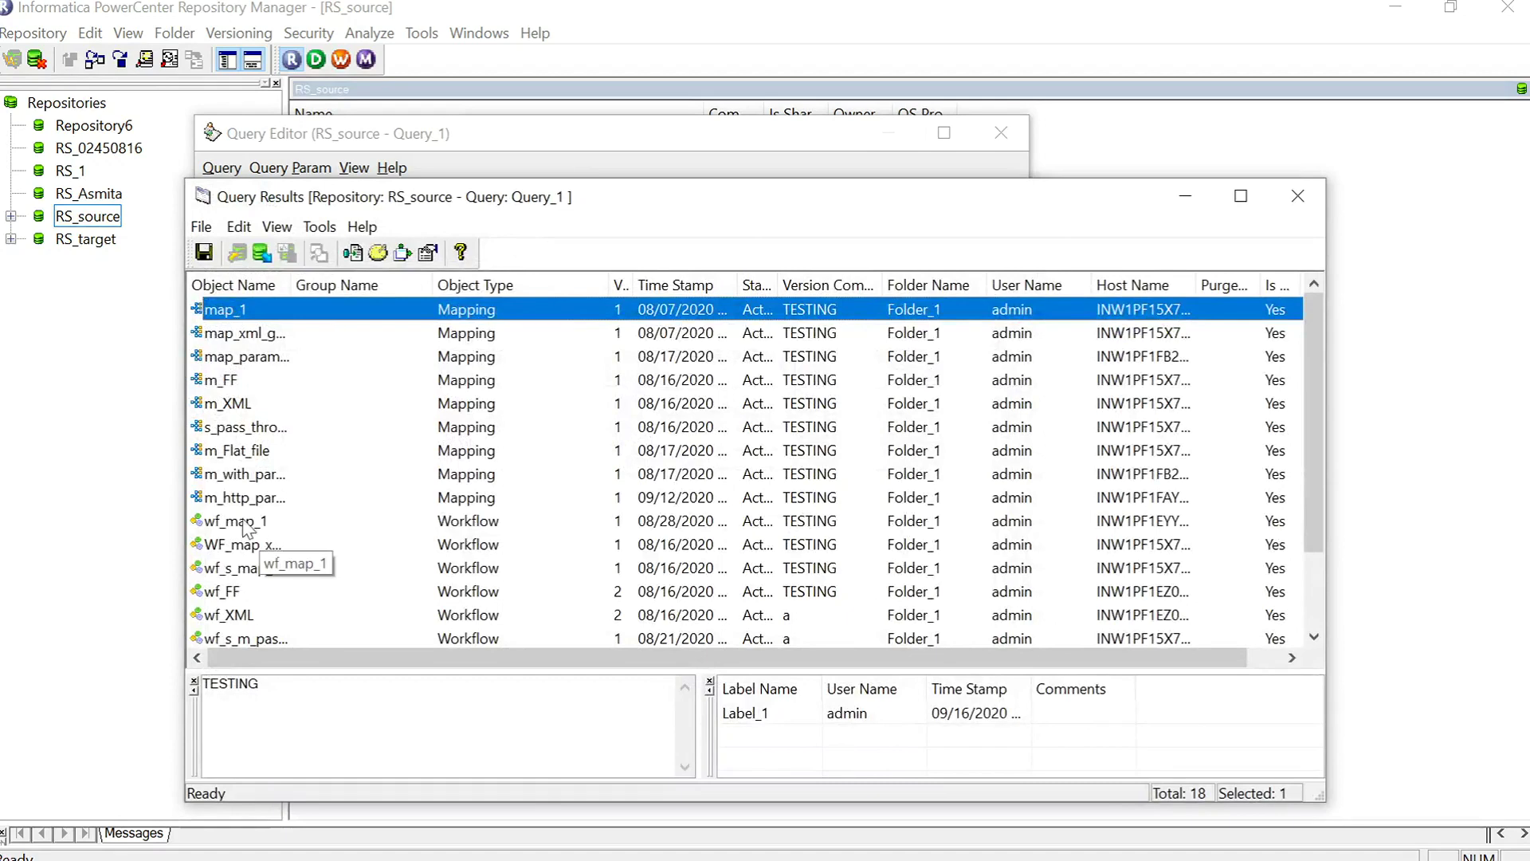
scroll(273, 568, "down", 2)
scroll(303, 479, "up", 2)
scroll(253, 399, "down", 2)
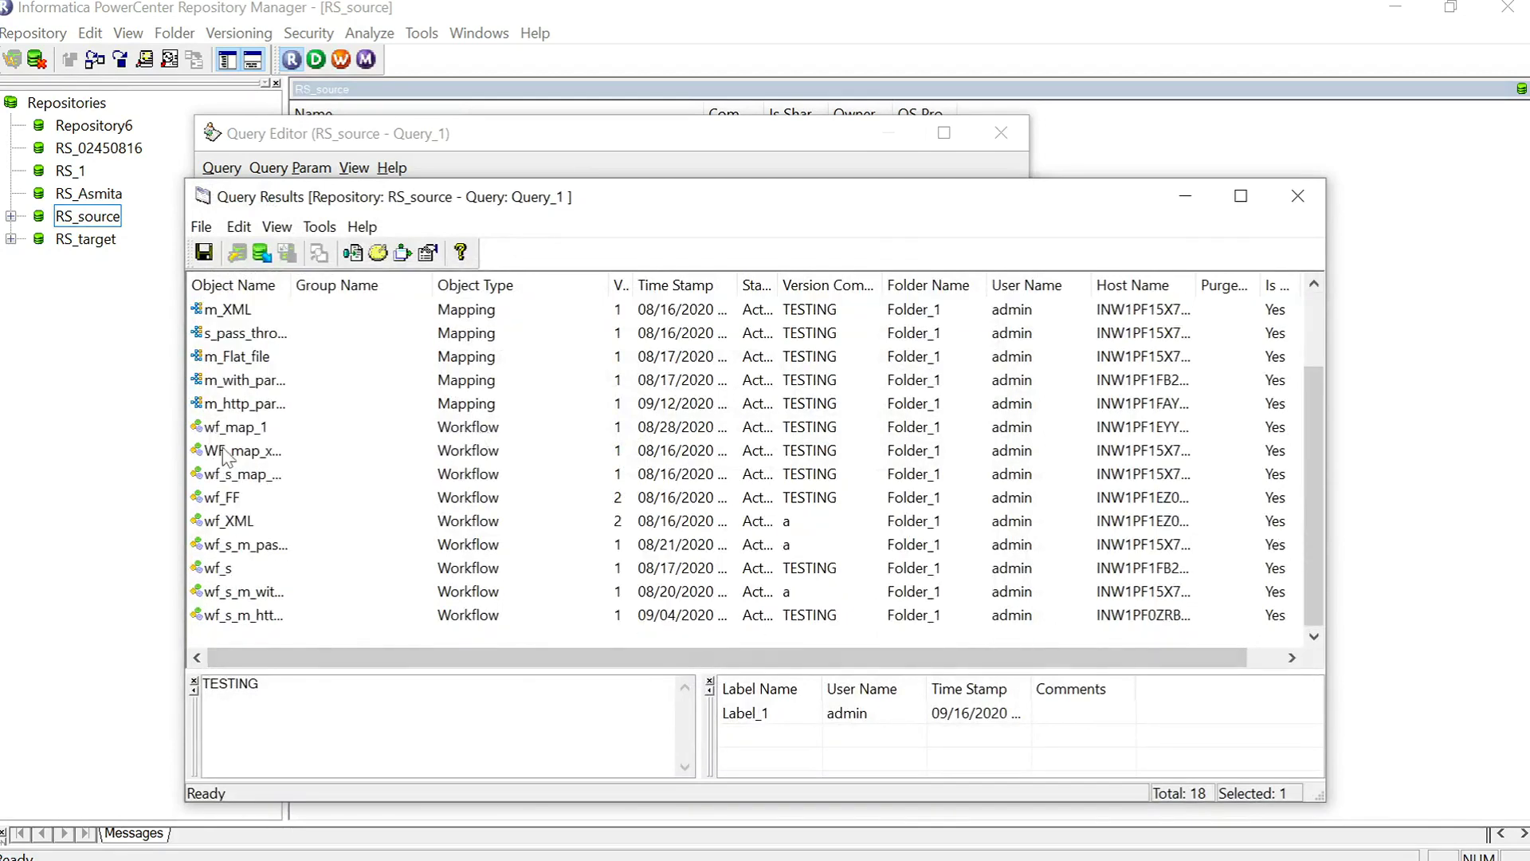
scroll(251, 416, "up", 2)
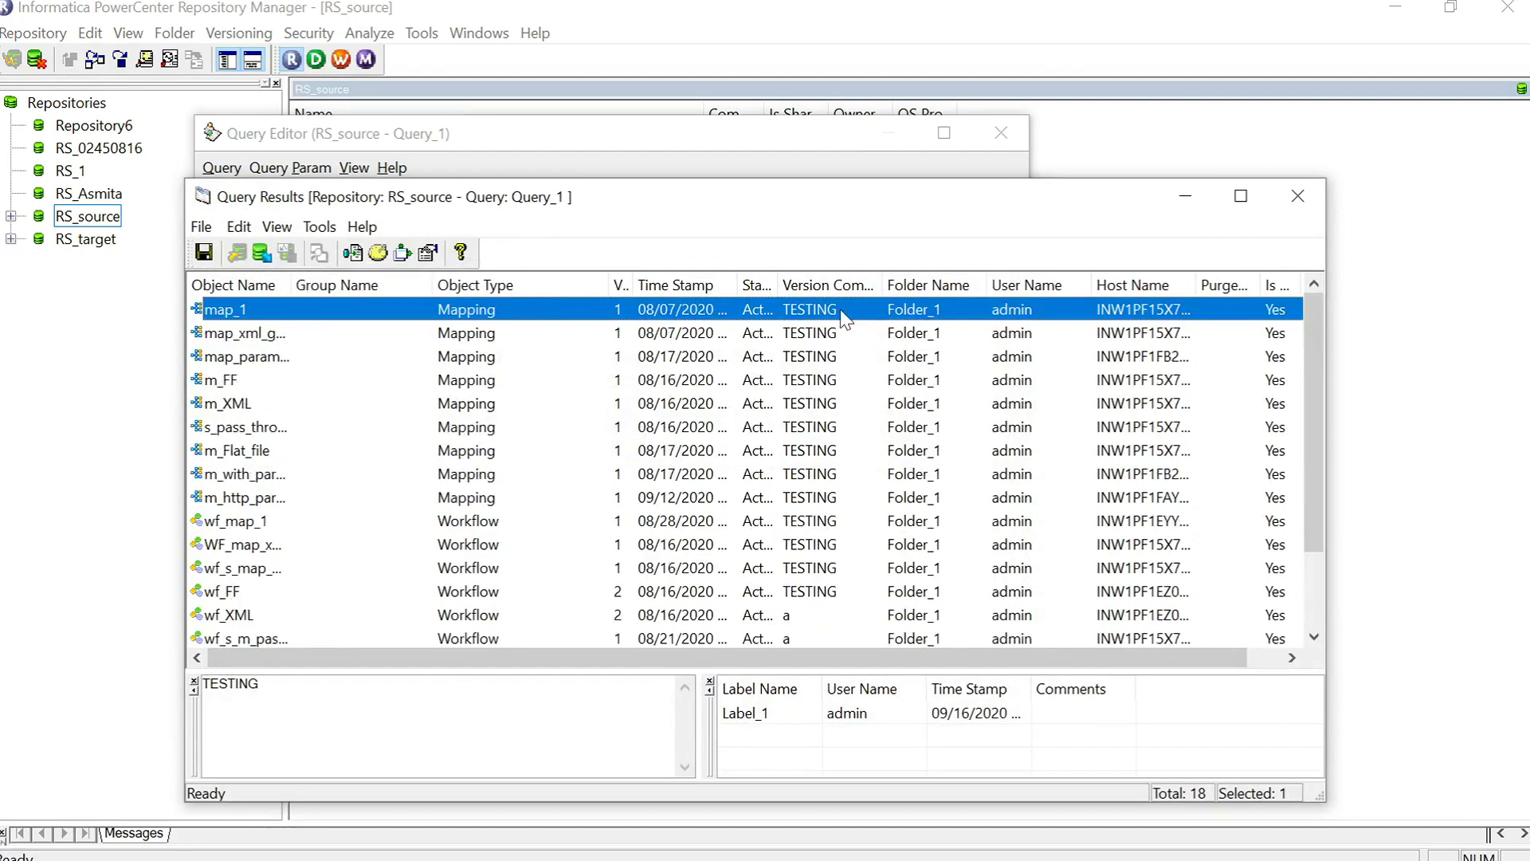
left_click(1297, 196)
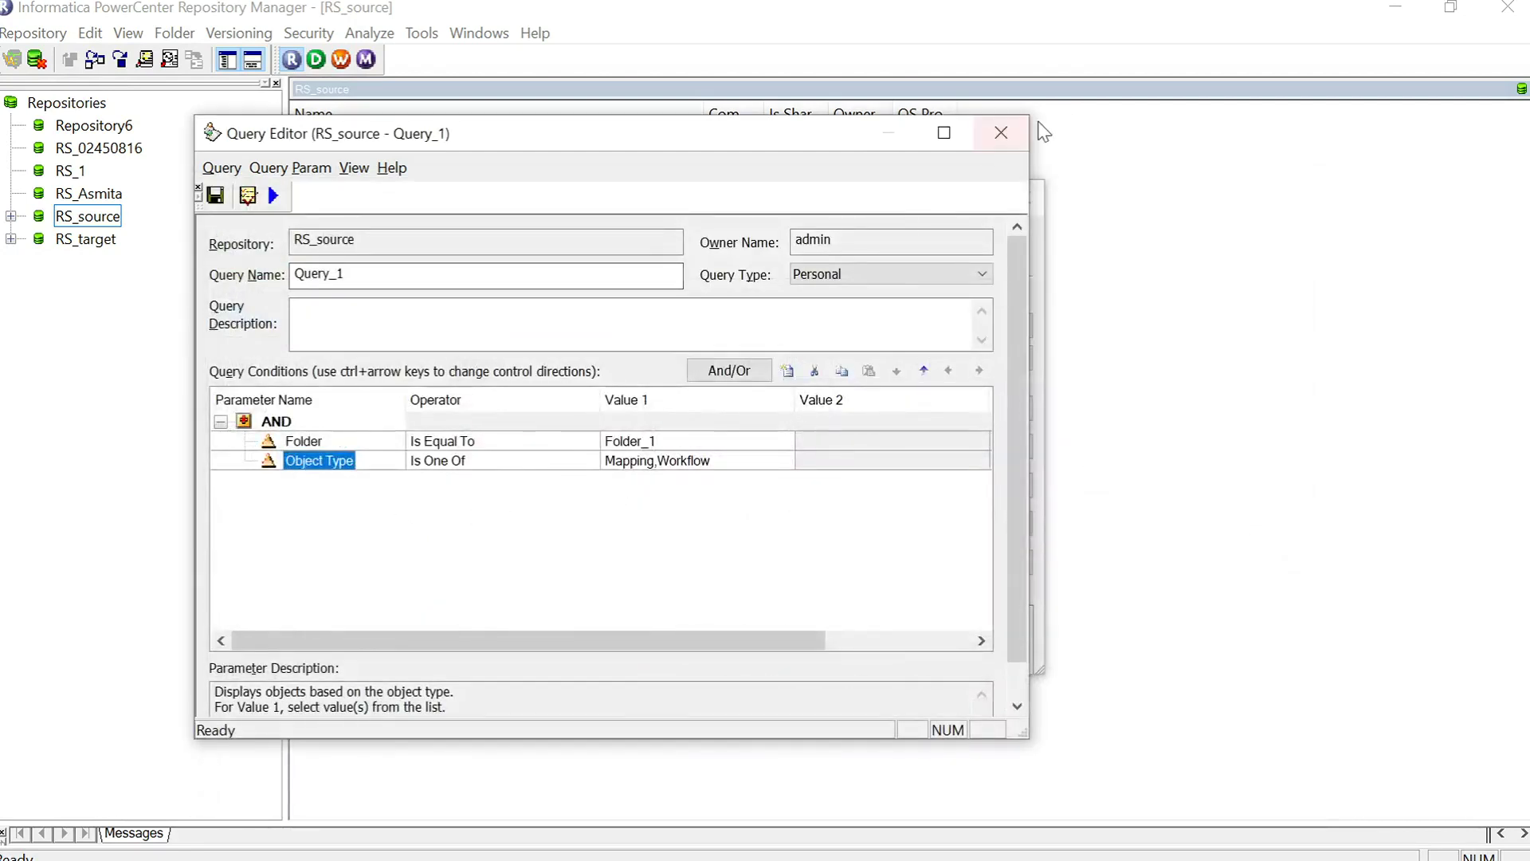
left_click(1000, 136)
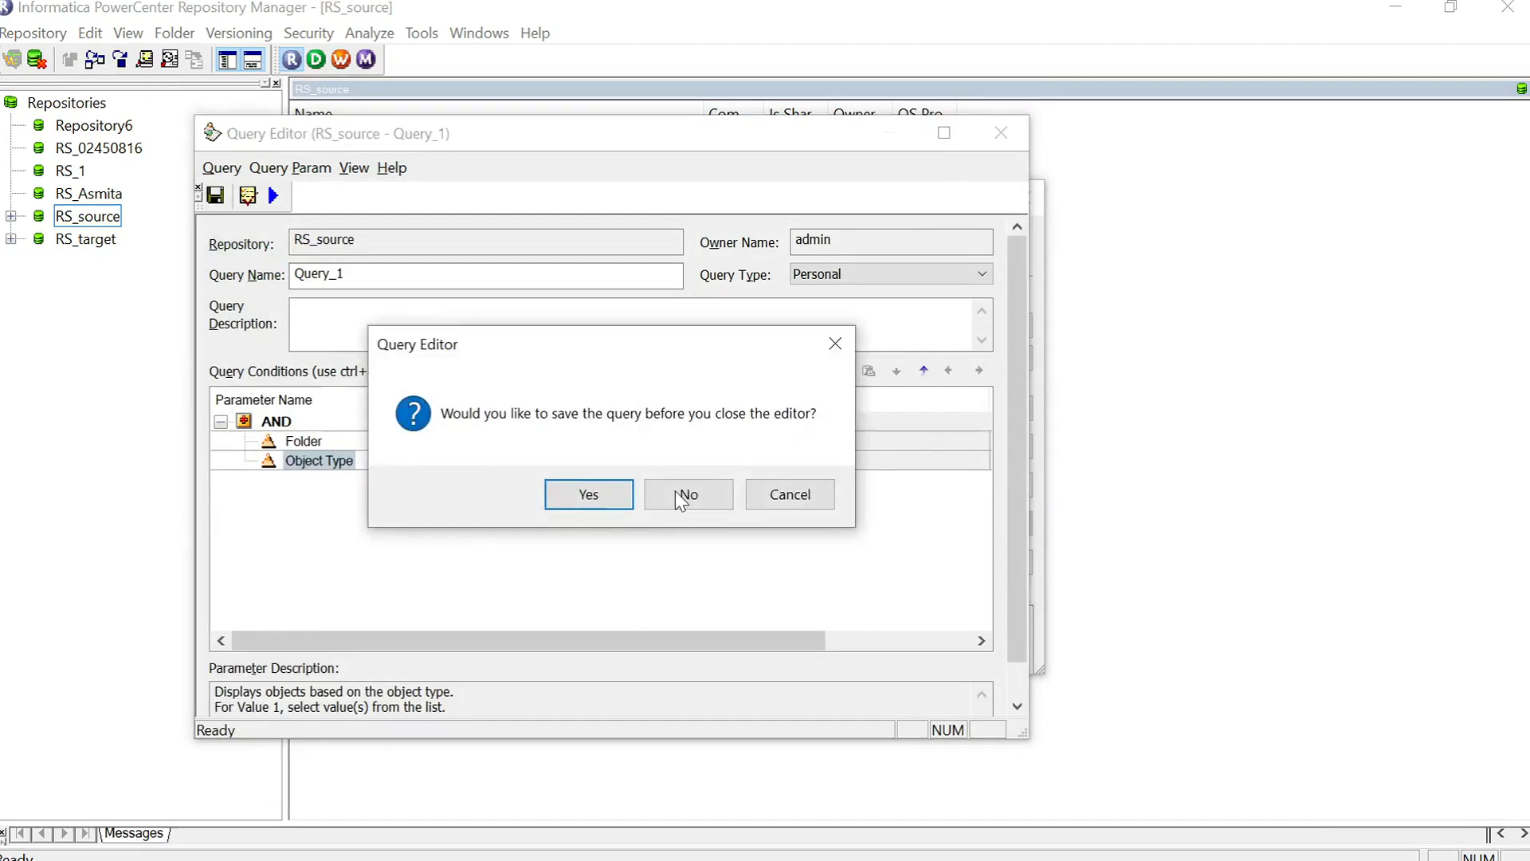
left_click(609, 491)
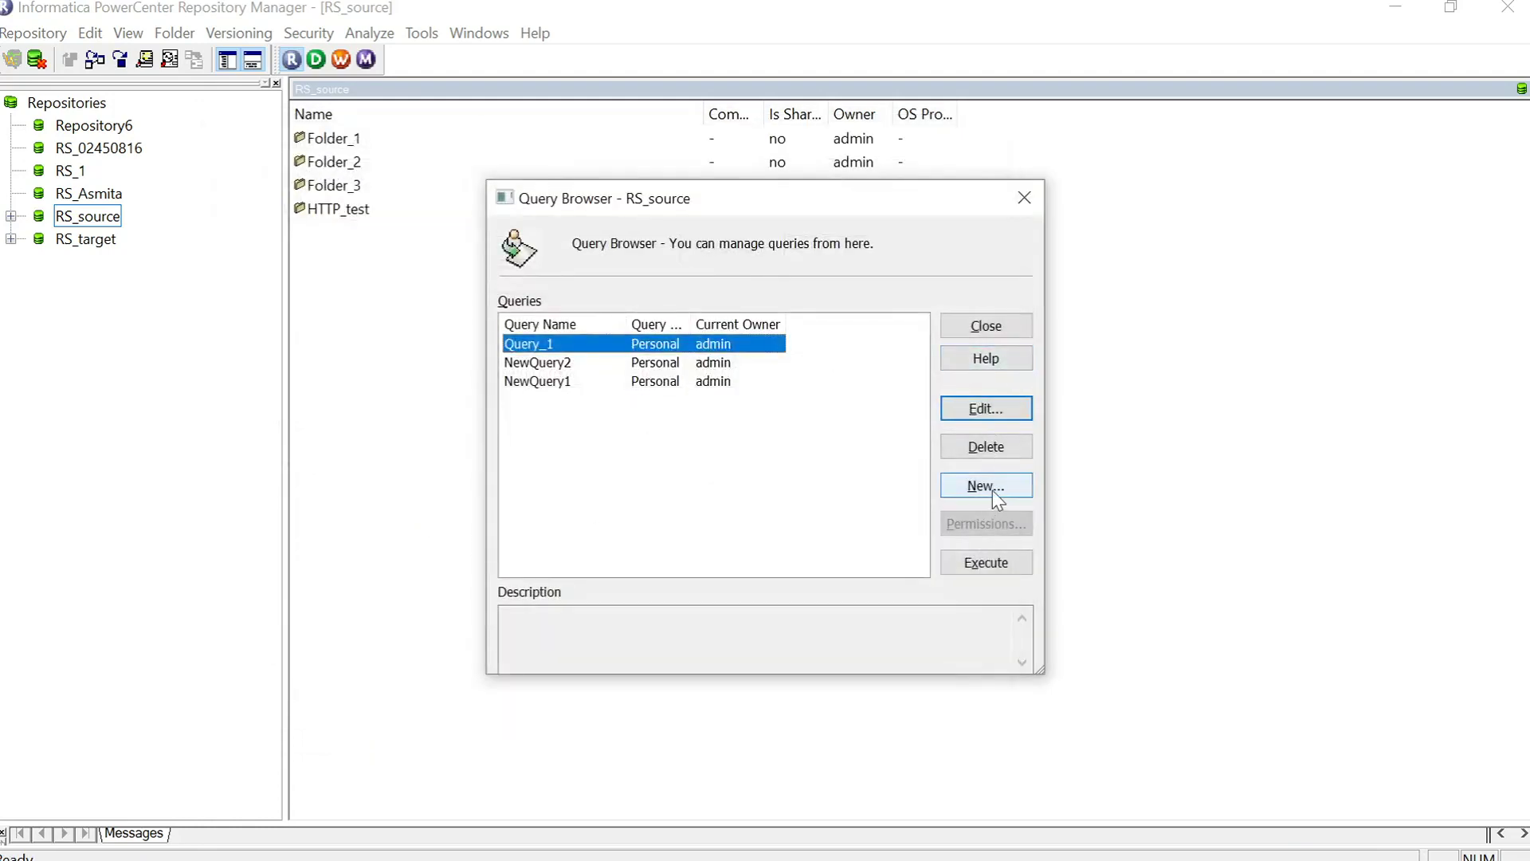
- Create a new query named Query_2 with OR as its top-level operator and an AND group nested inside it
left_click(990, 488)
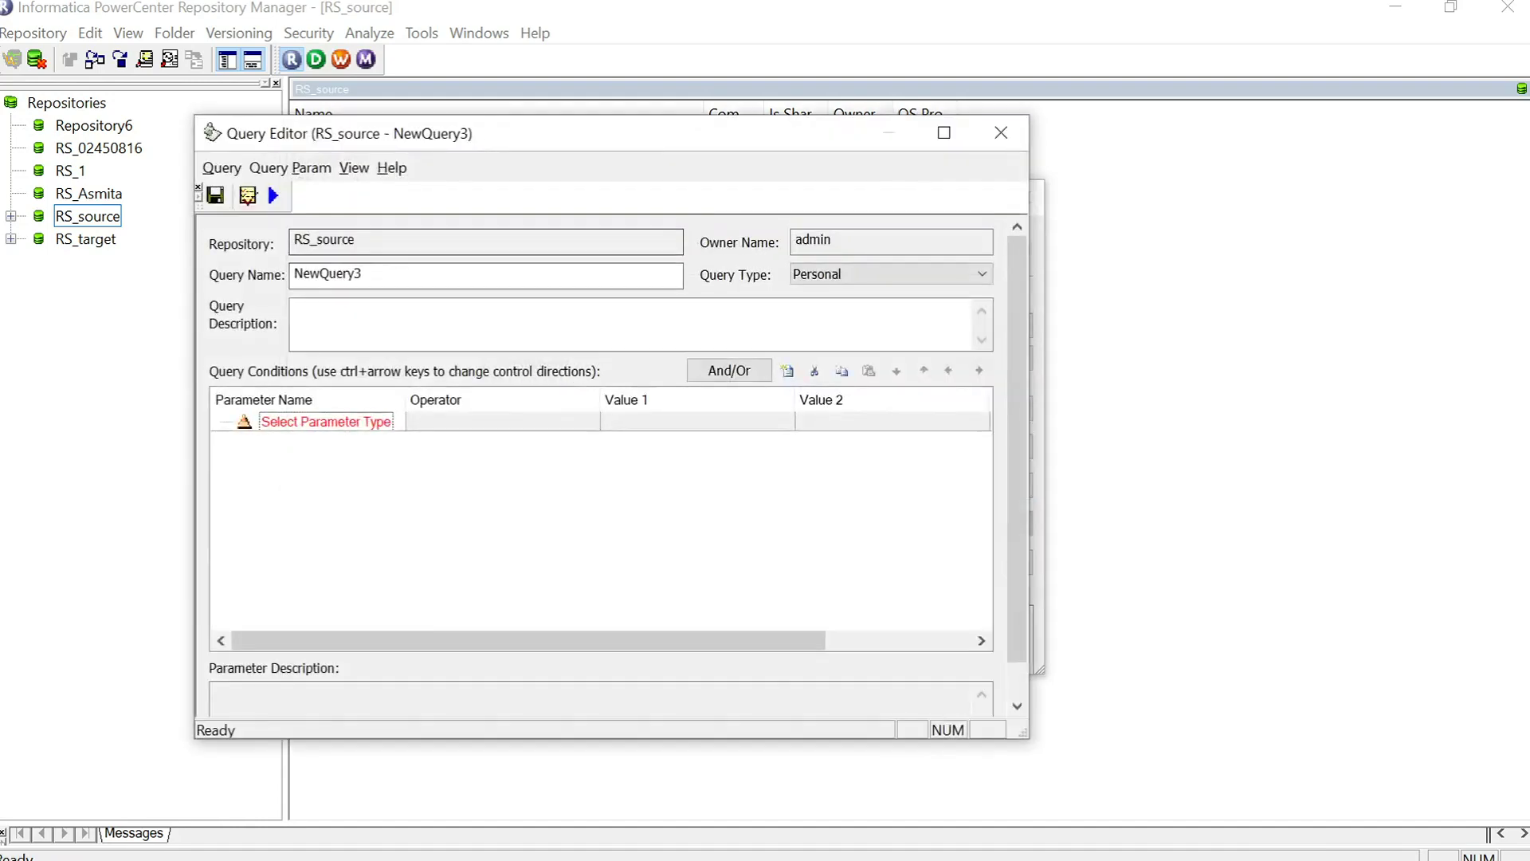
type("Qu")
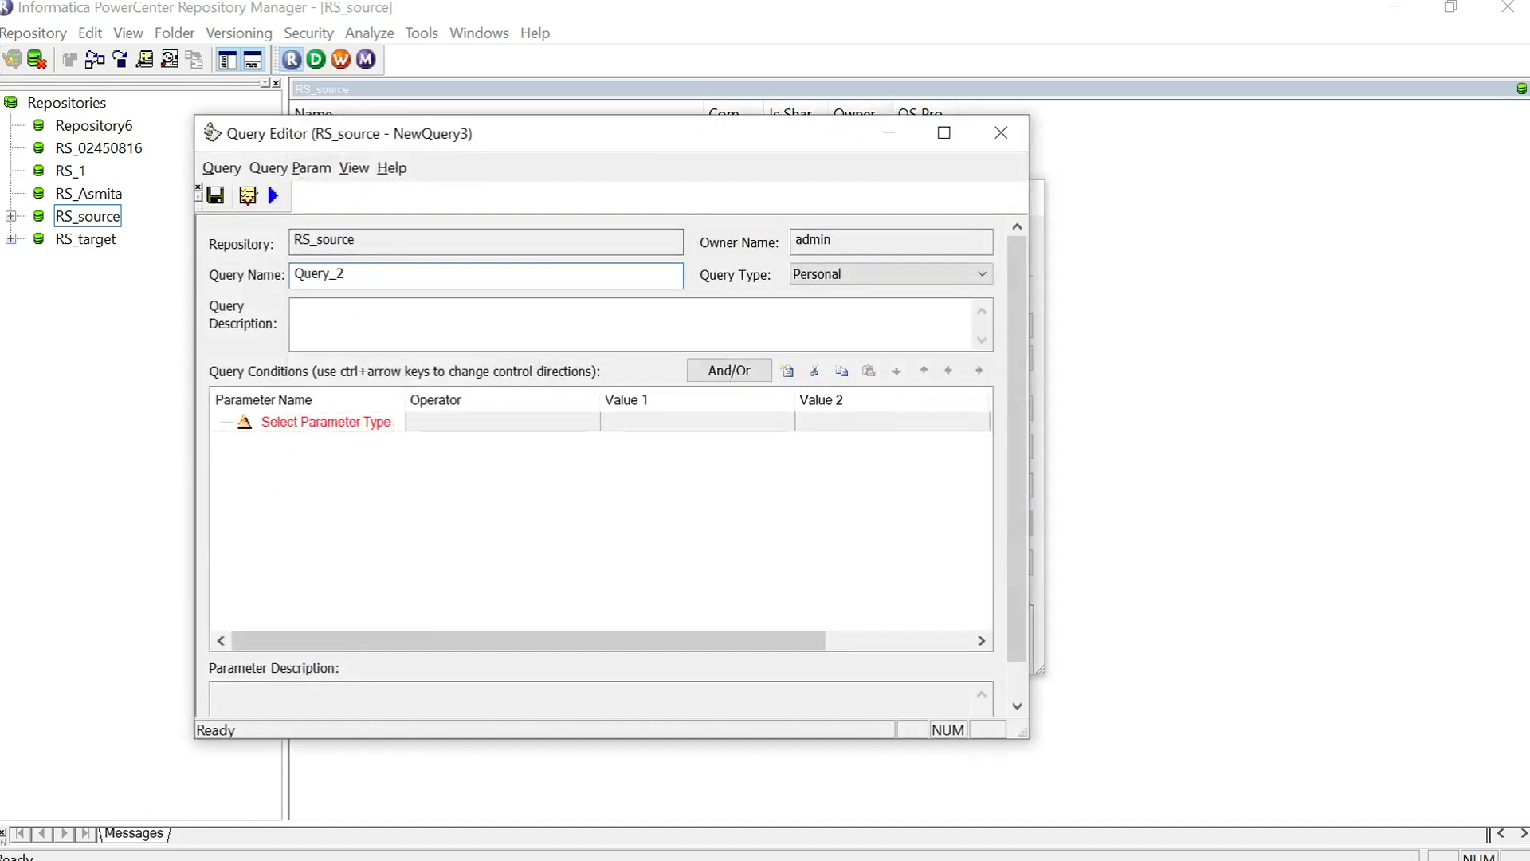
left_click(753, 373)
left_click(274, 419)
left_click(331, 422)
left_click(311, 459)
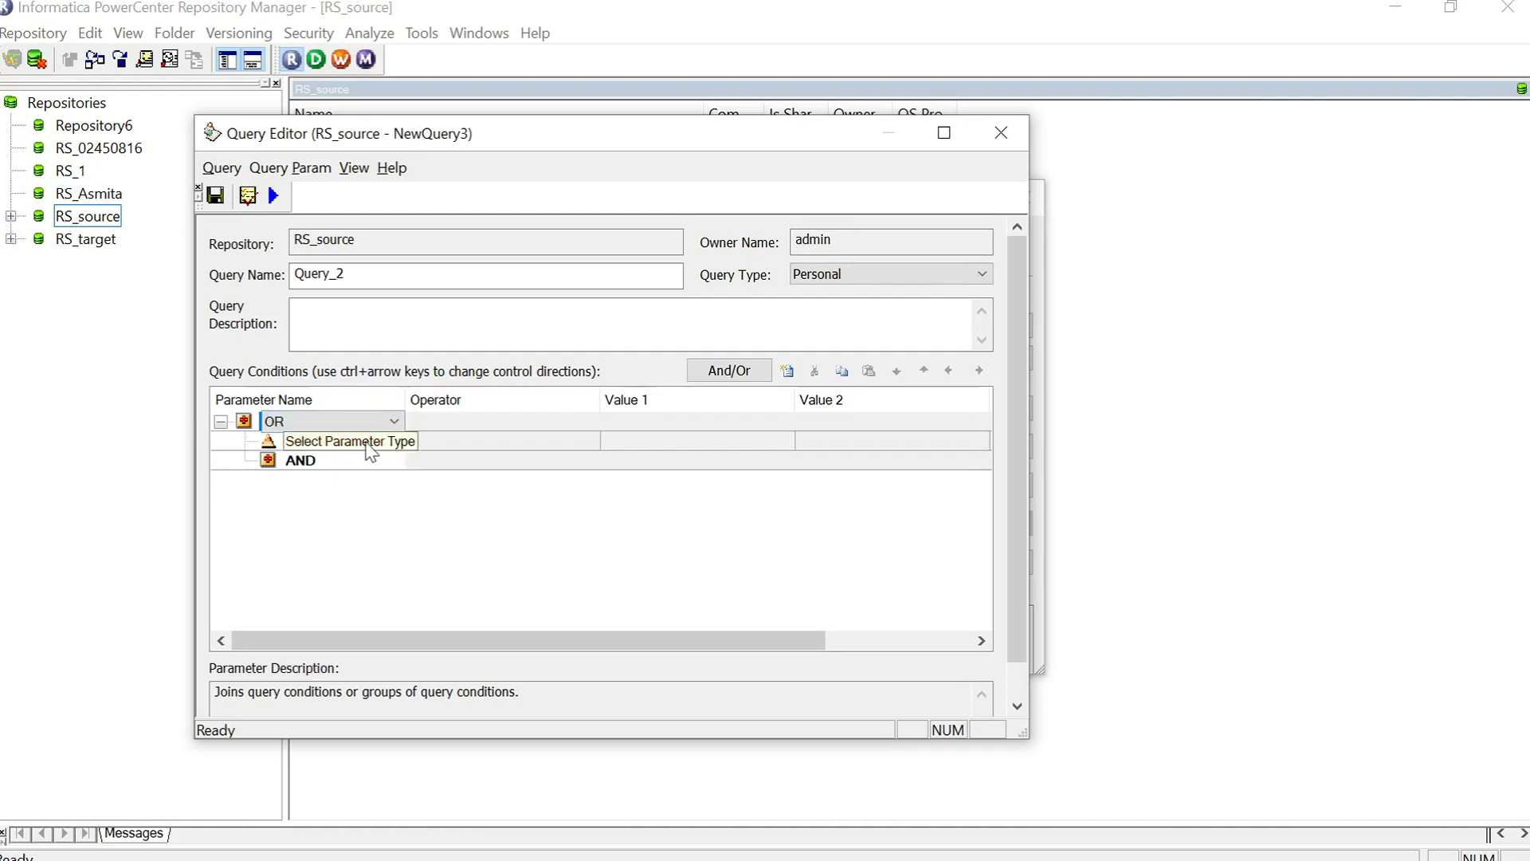
- Add two conditions to the nested AND group and set the first one to Folder, Is Equal To, Folder_1
left_click(303, 461)
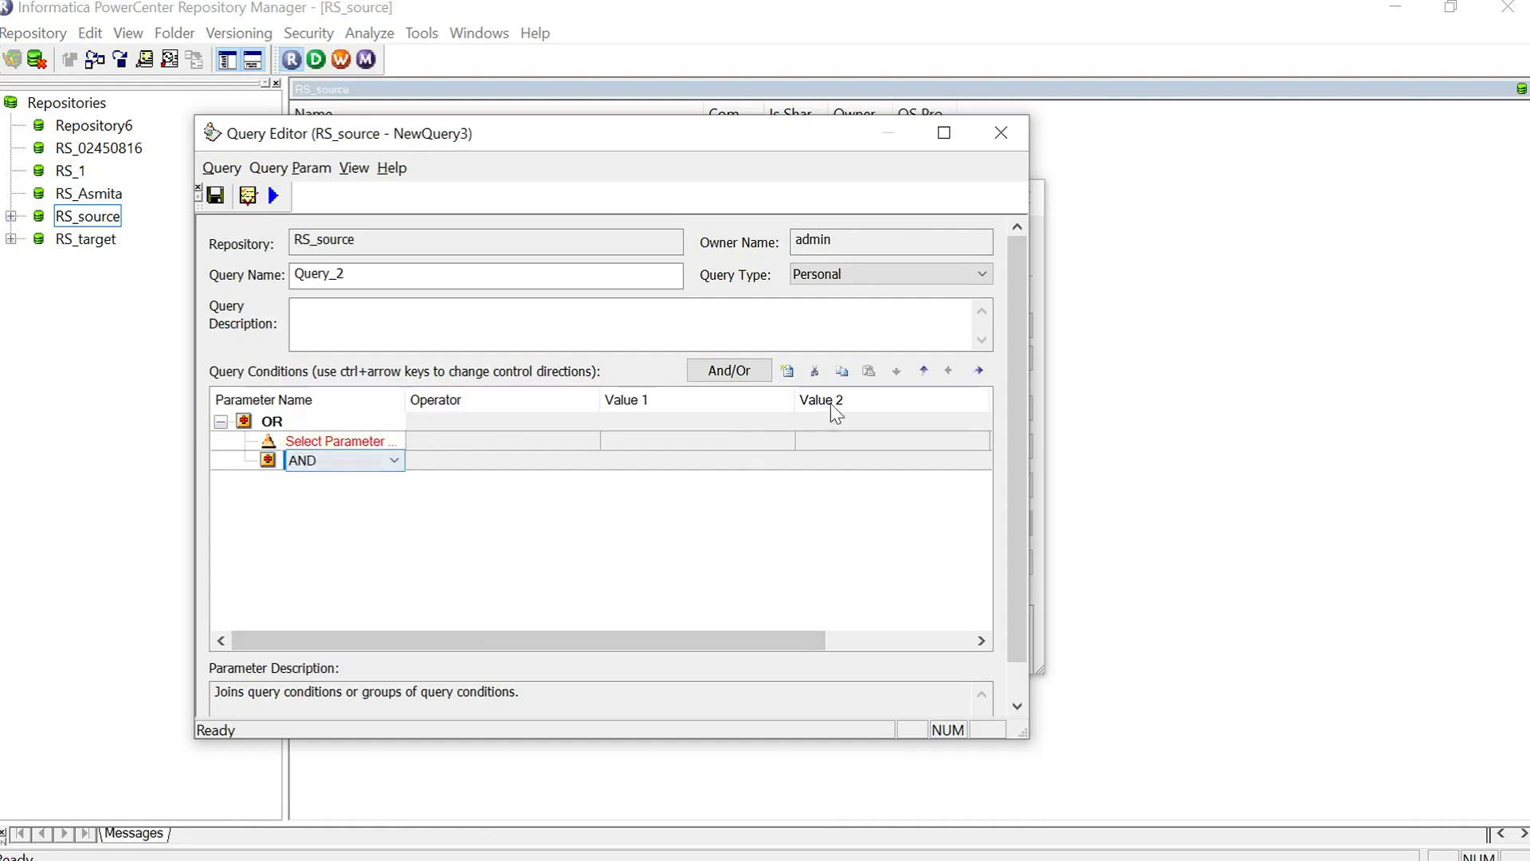
left_click(788, 371)
left_click(787, 371)
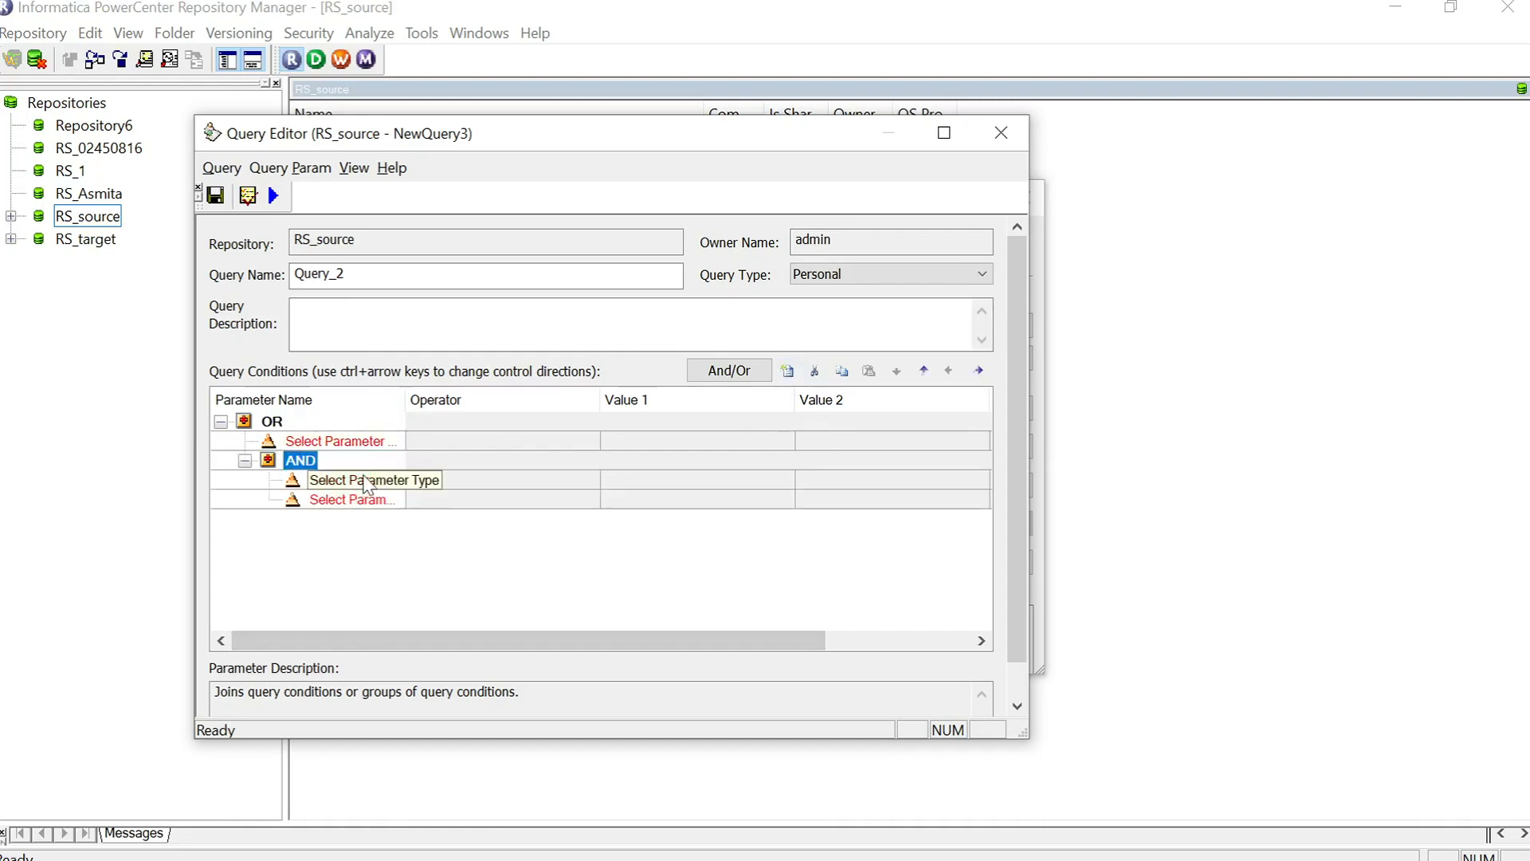
left_click(366, 480)
left_click(384, 480)
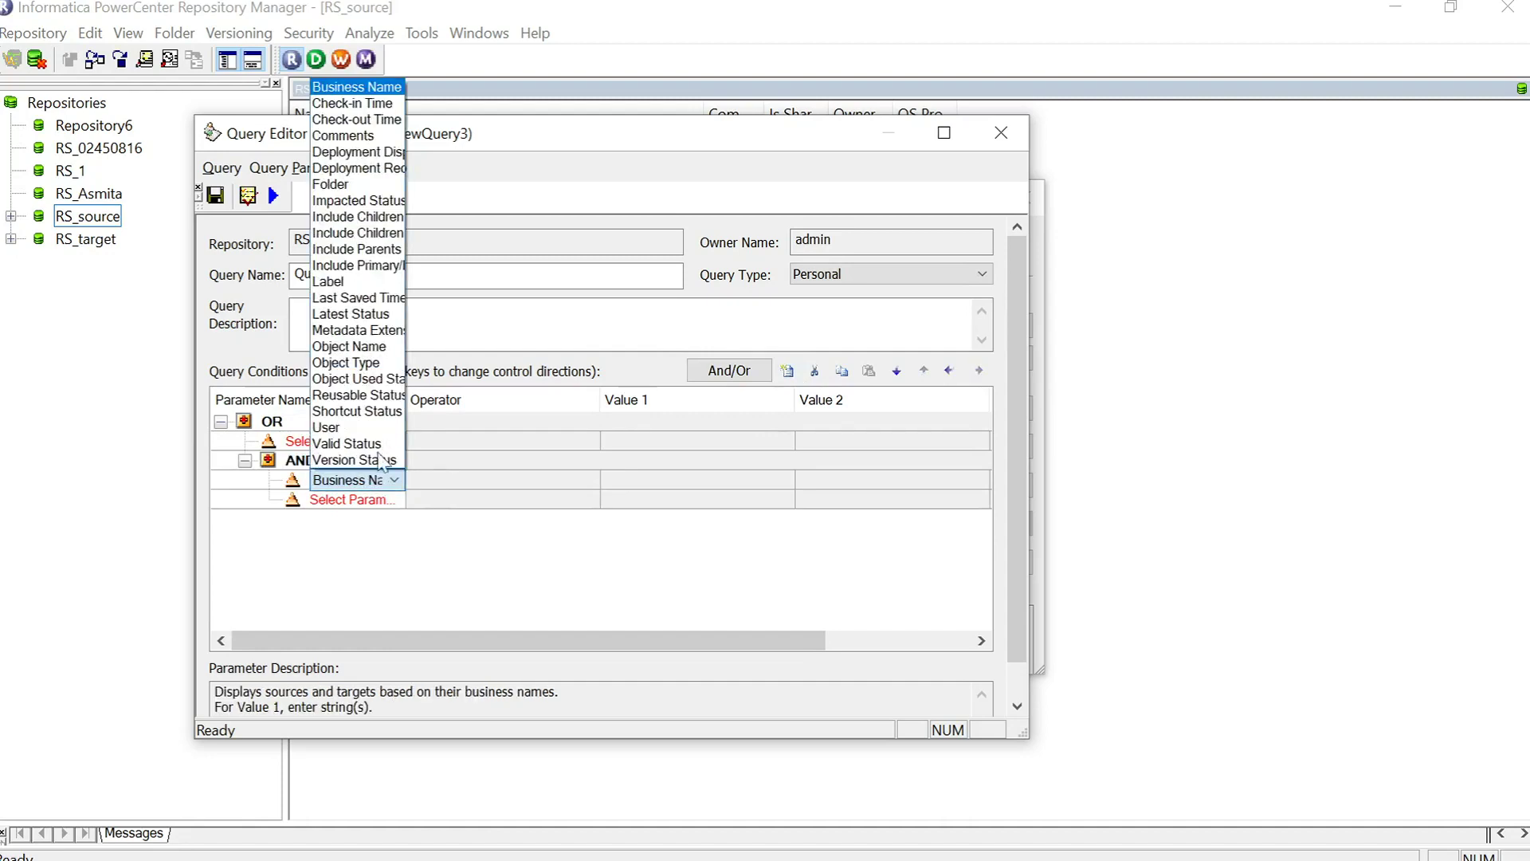
left_click(345, 185)
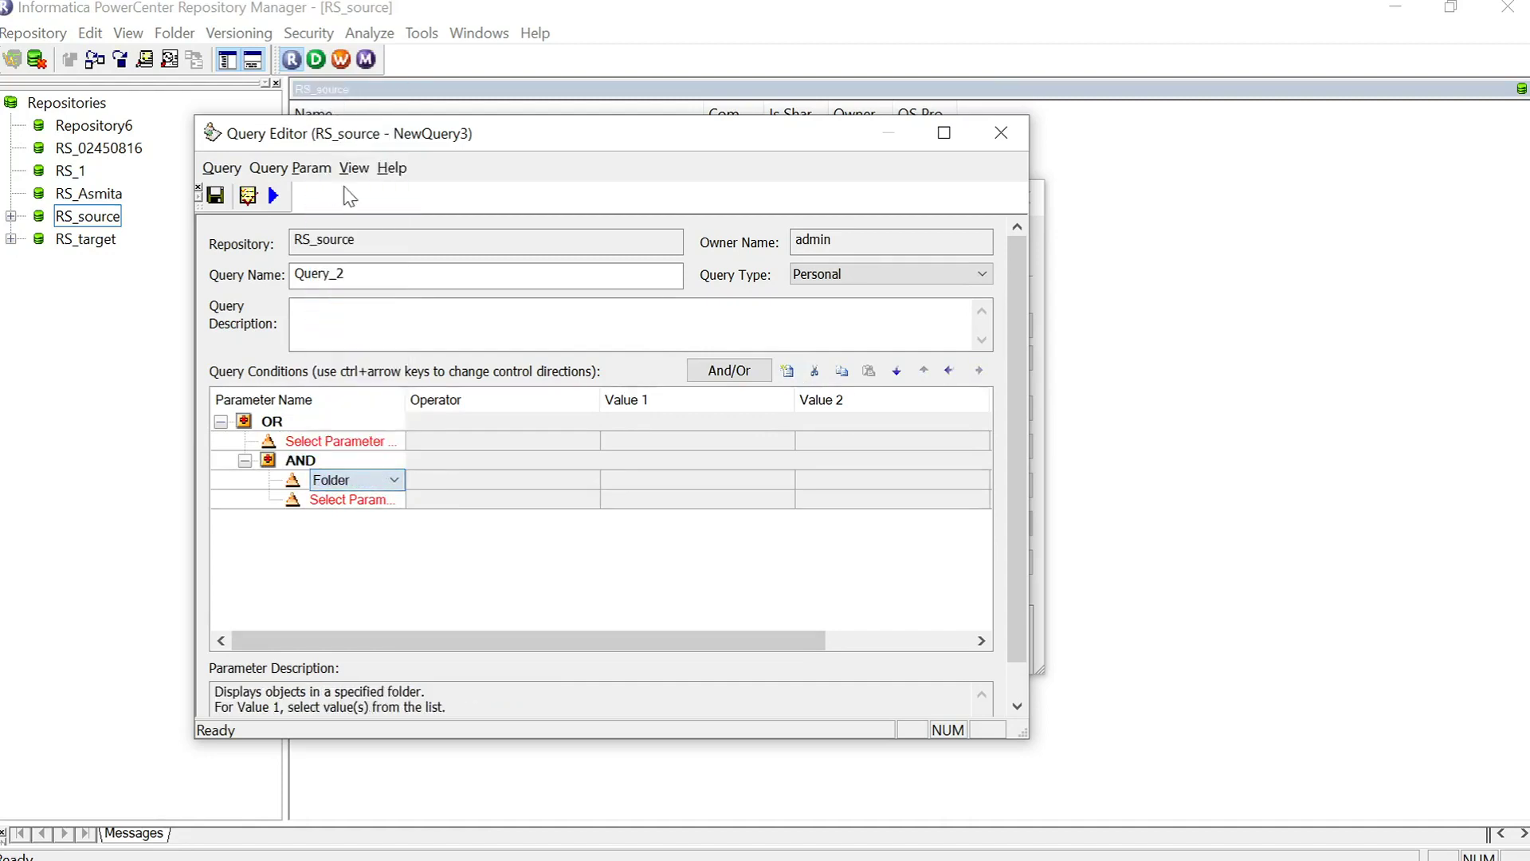
left_click(581, 478)
left_click(590, 479)
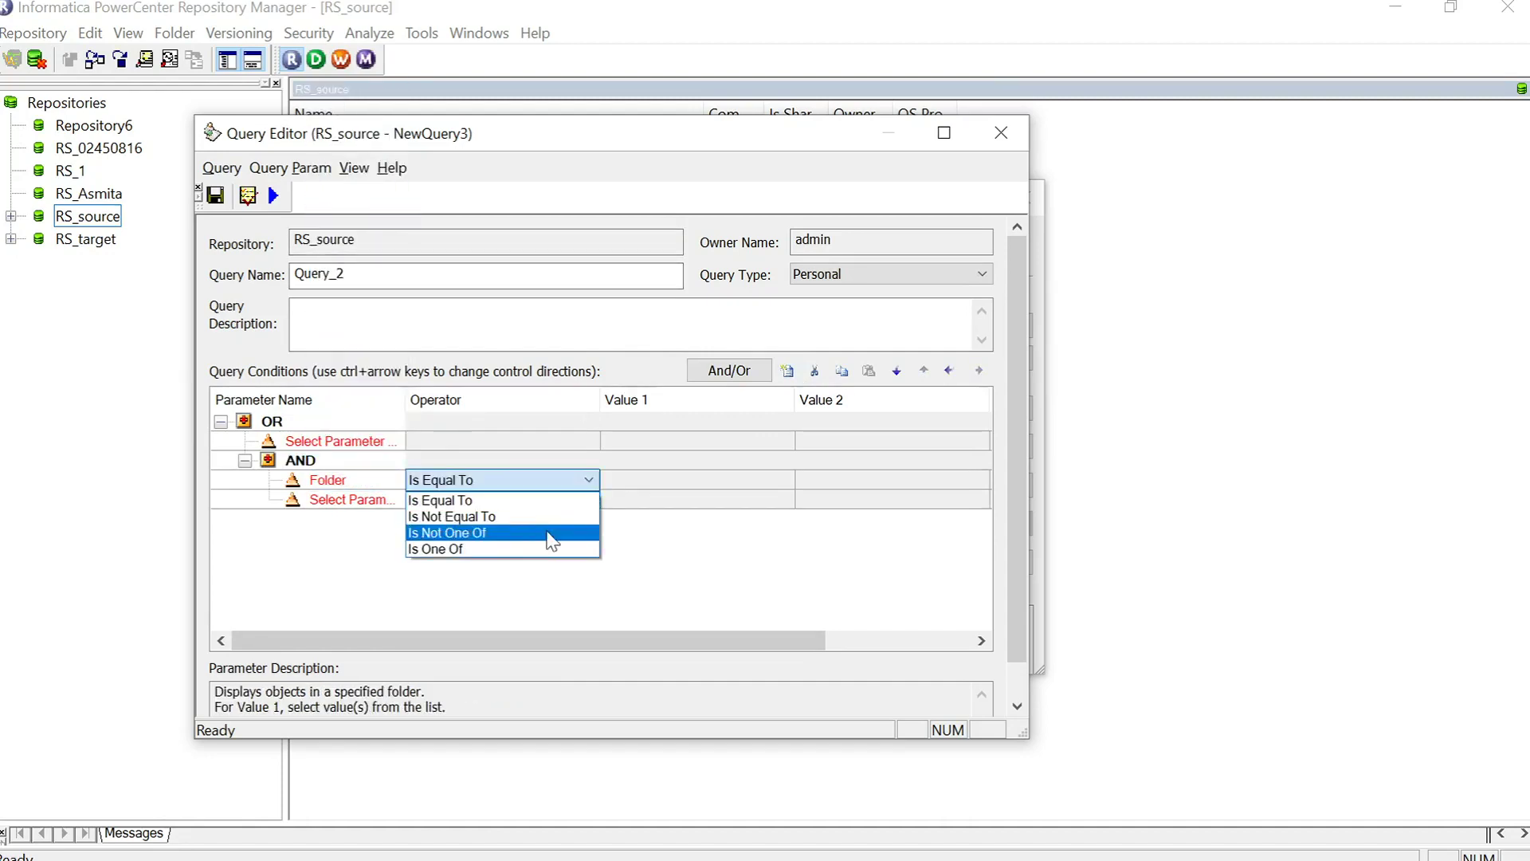
left_click(512, 504)
left_click(680, 476)
left_click(680, 476)
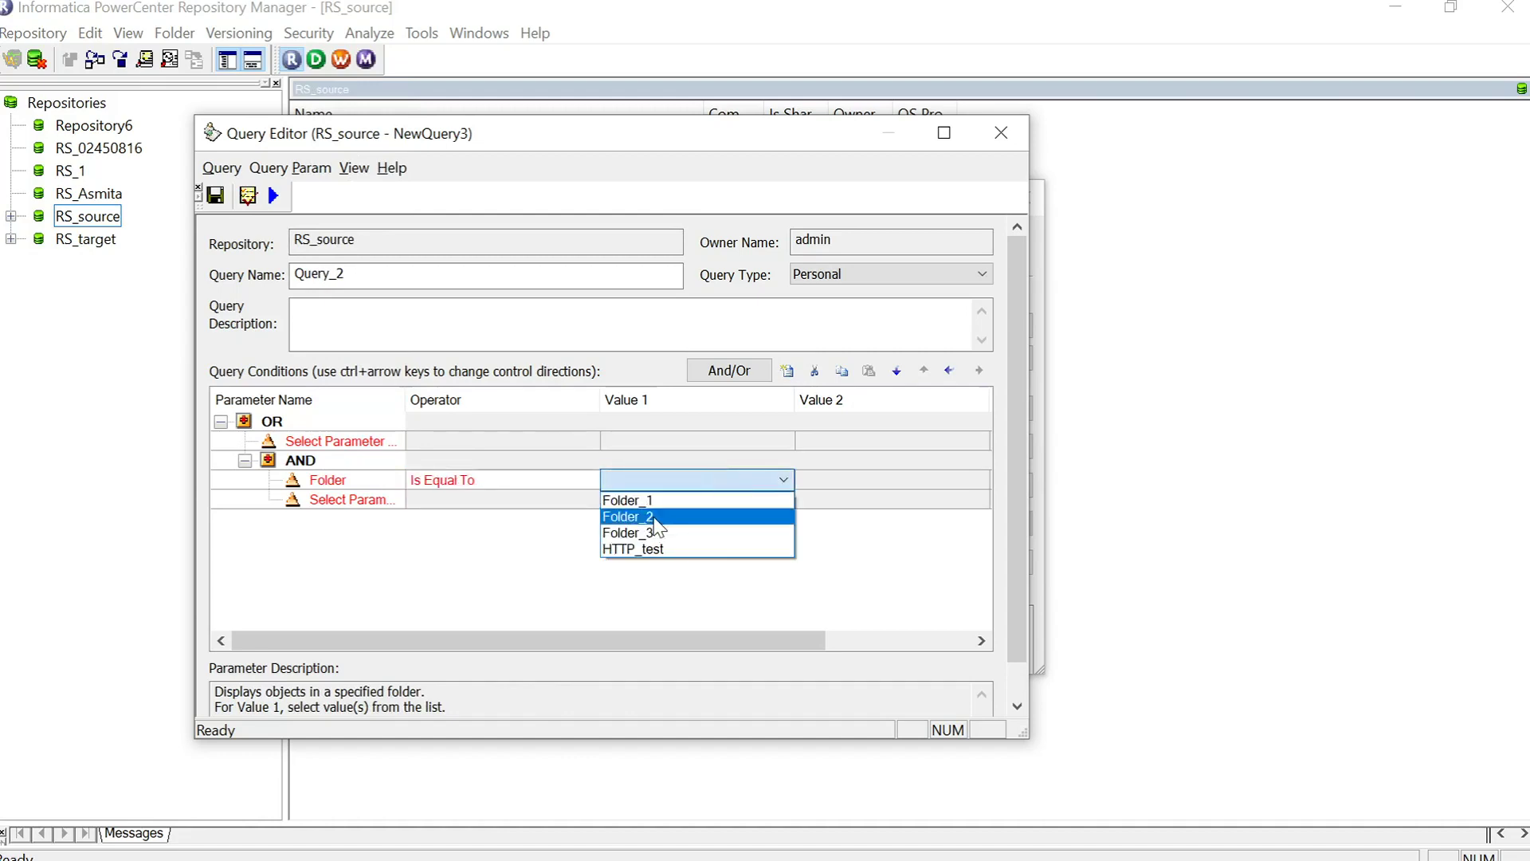
left_click(637, 501)
- Set the second condition of the nested AND group to Object Type, Is Equal To, Mapping
left_click(369, 501)
left_click(371, 500)
left_click(372, 510)
left_click(371, 502)
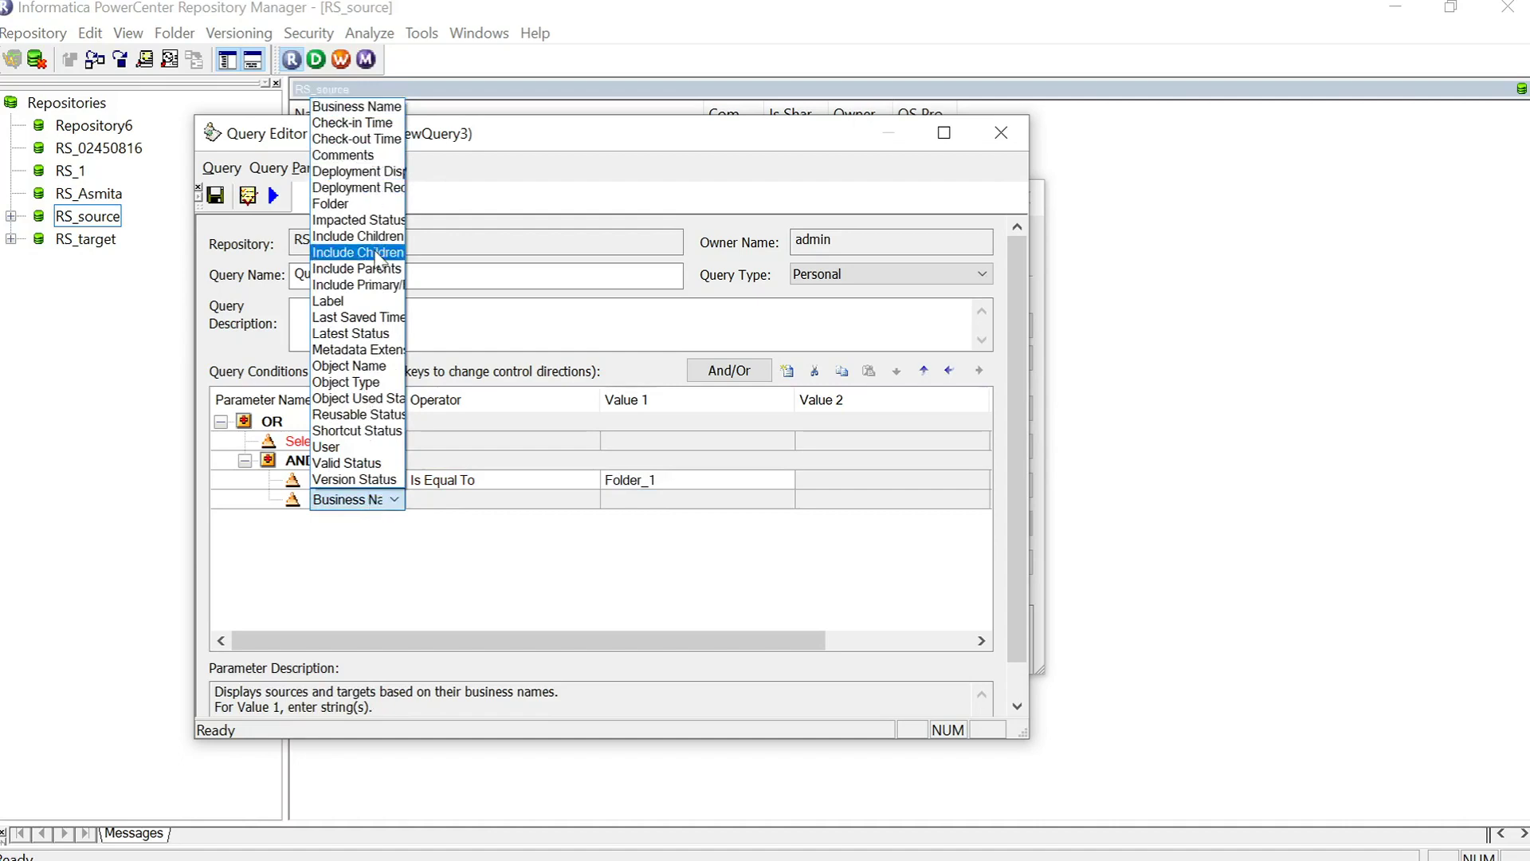
left_click(369, 383)
left_click(526, 500)
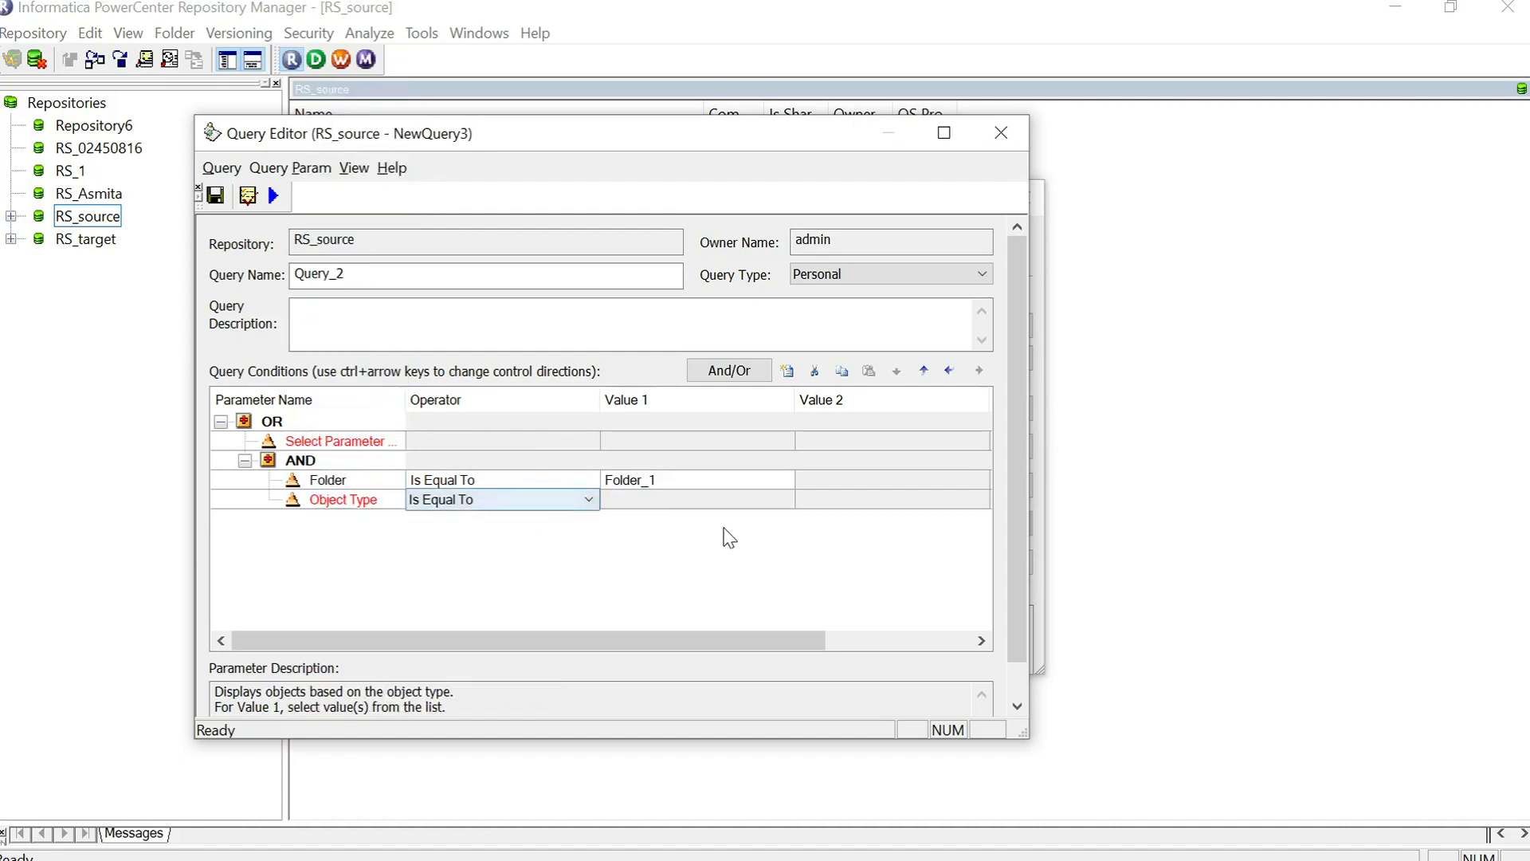
left_click(723, 501)
left_click(735, 503)
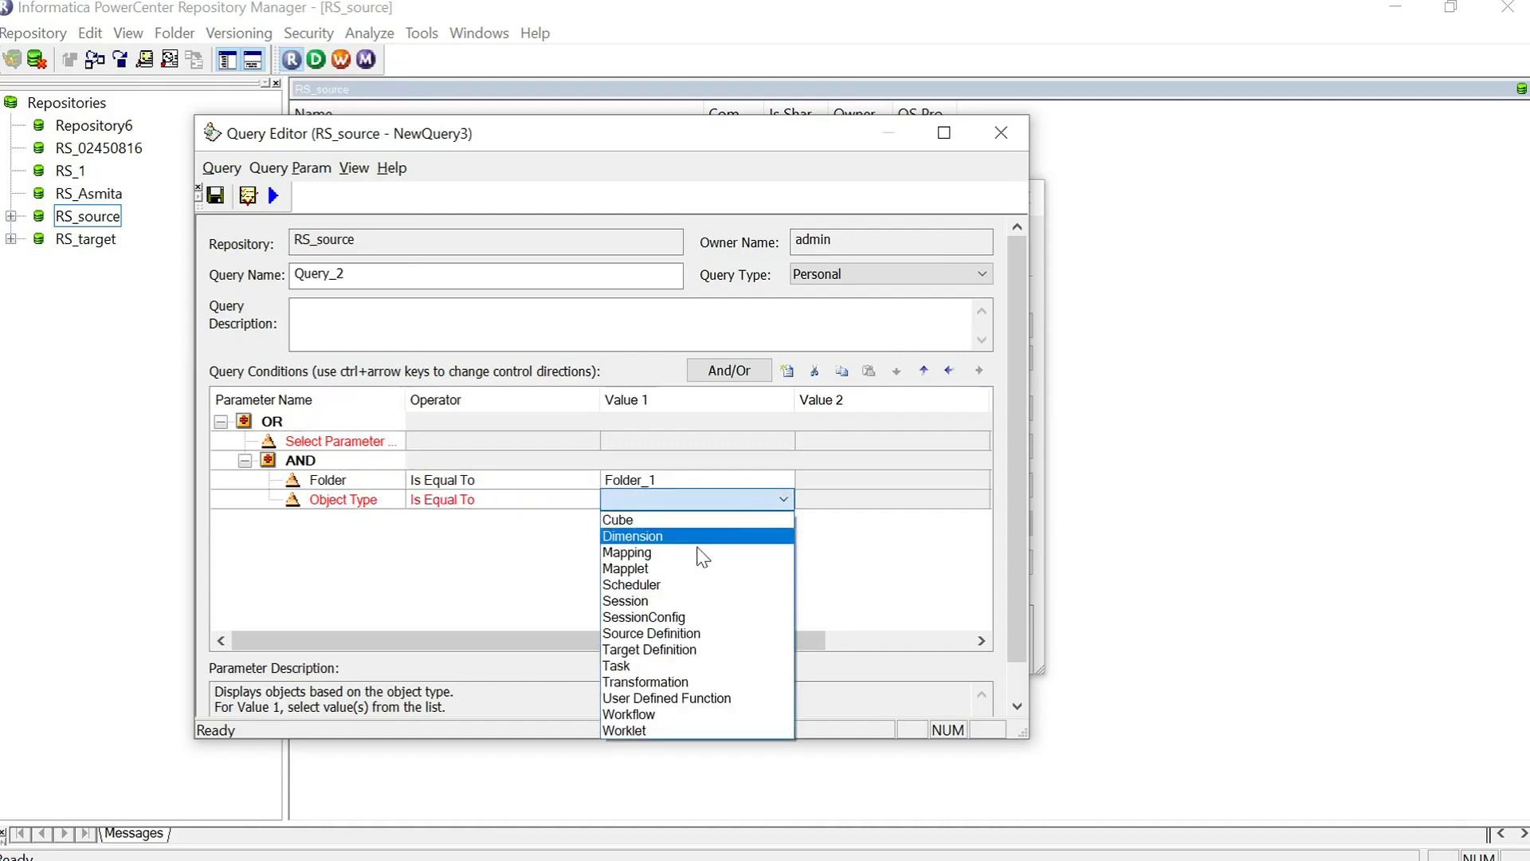
left_click(673, 552)
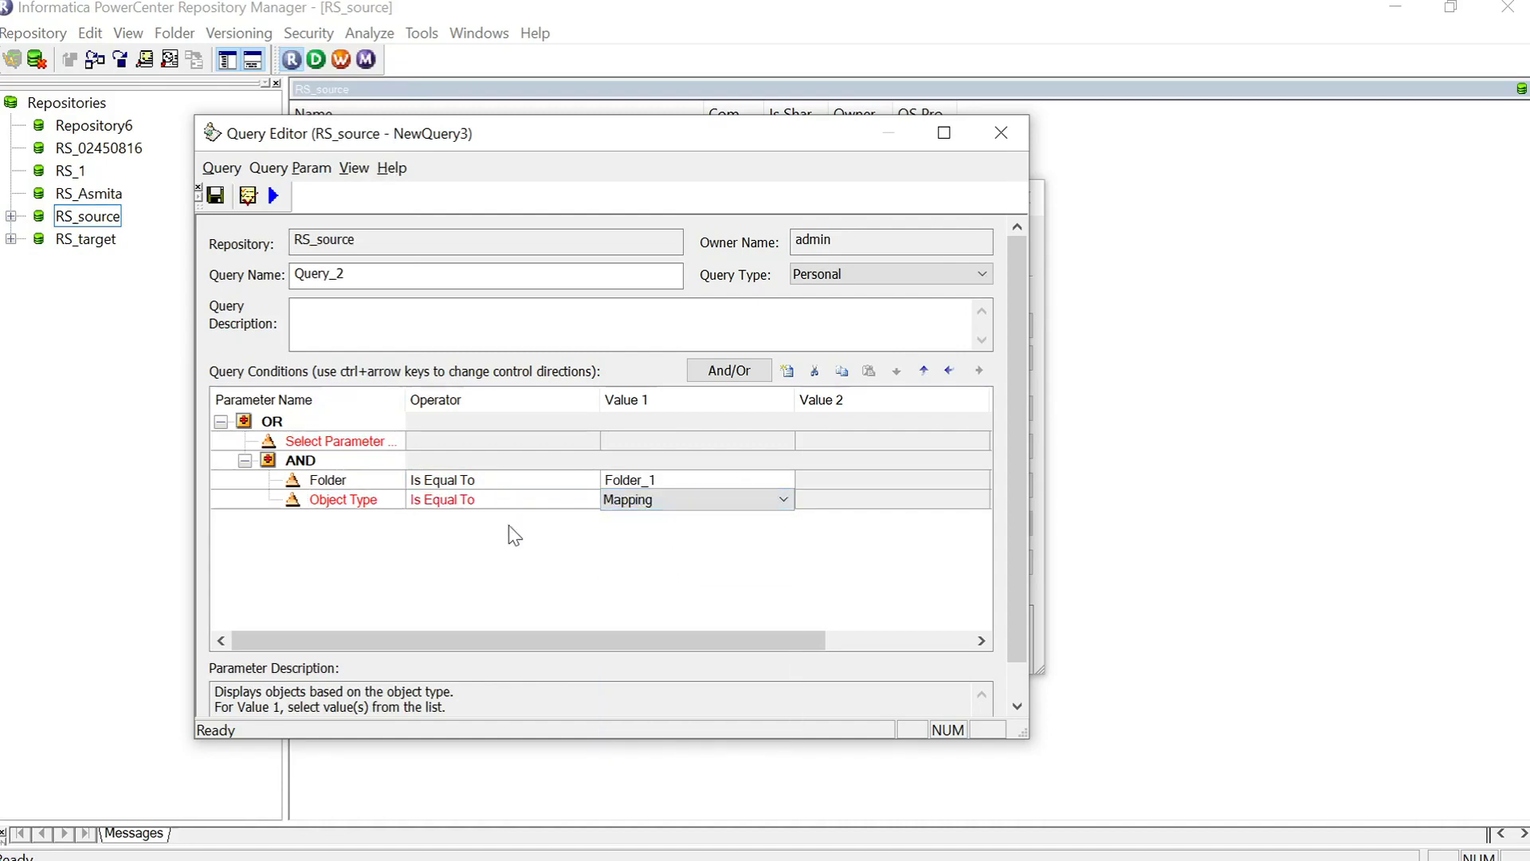
- Add a second AND group under the top-level OR of Query_2 and insert a condition into it
left_click(275, 420)
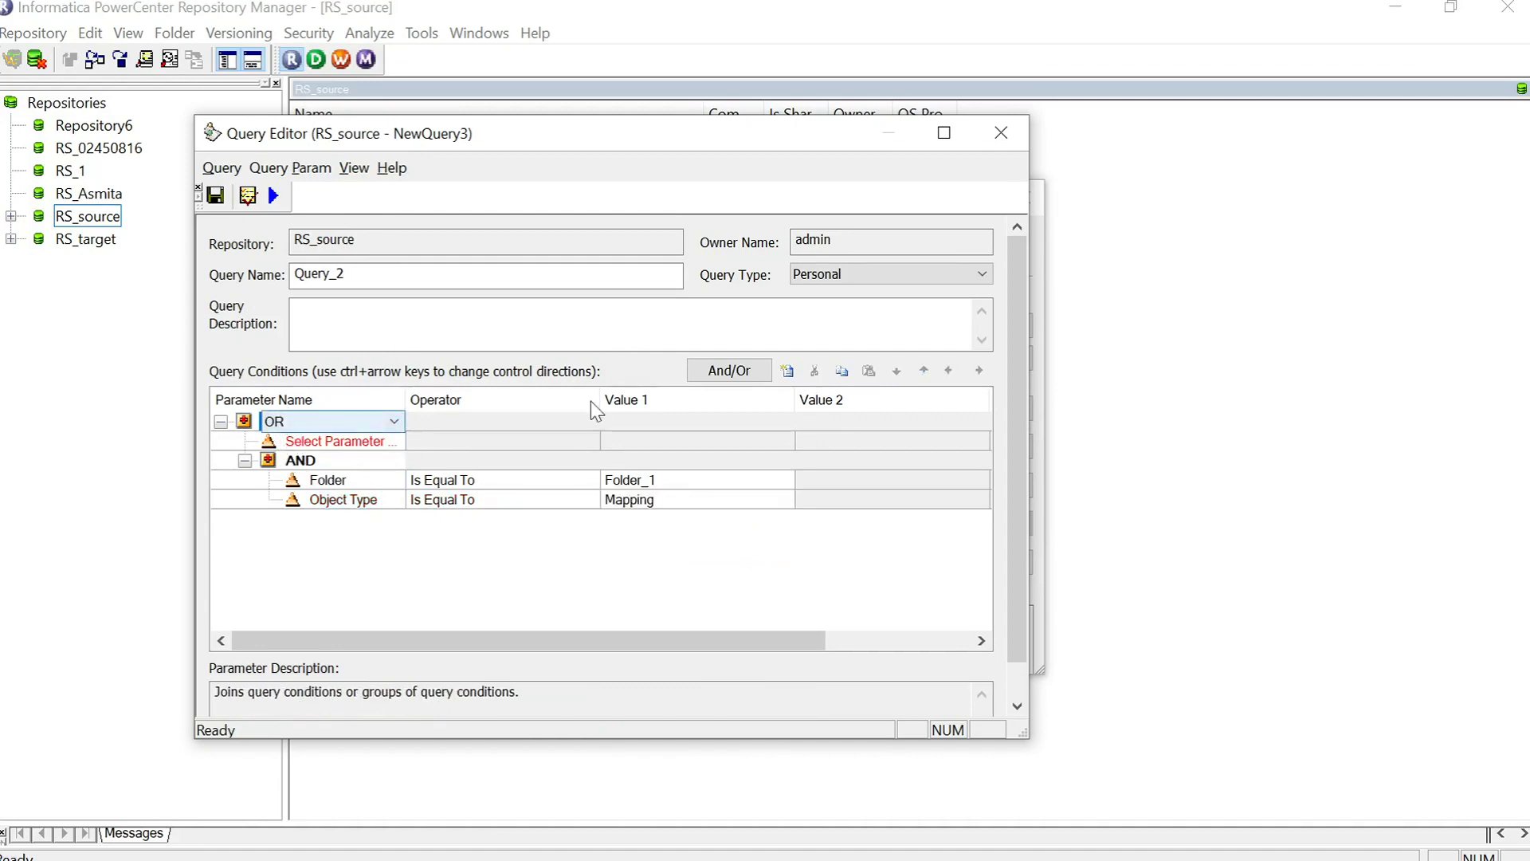
left_click(739, 372)
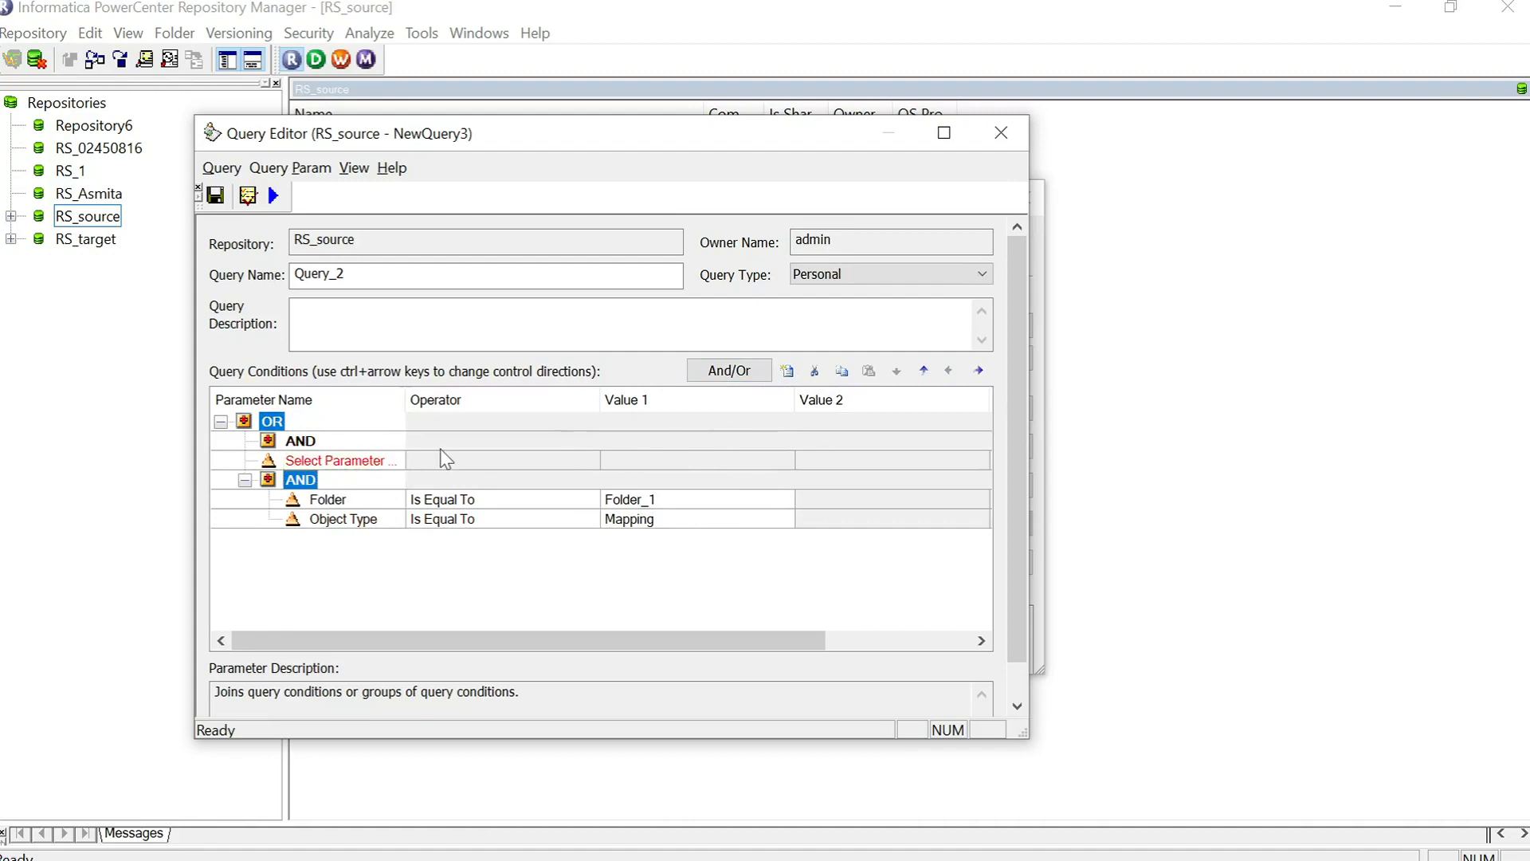
left_click(327, 441)
left_click(787, 372)
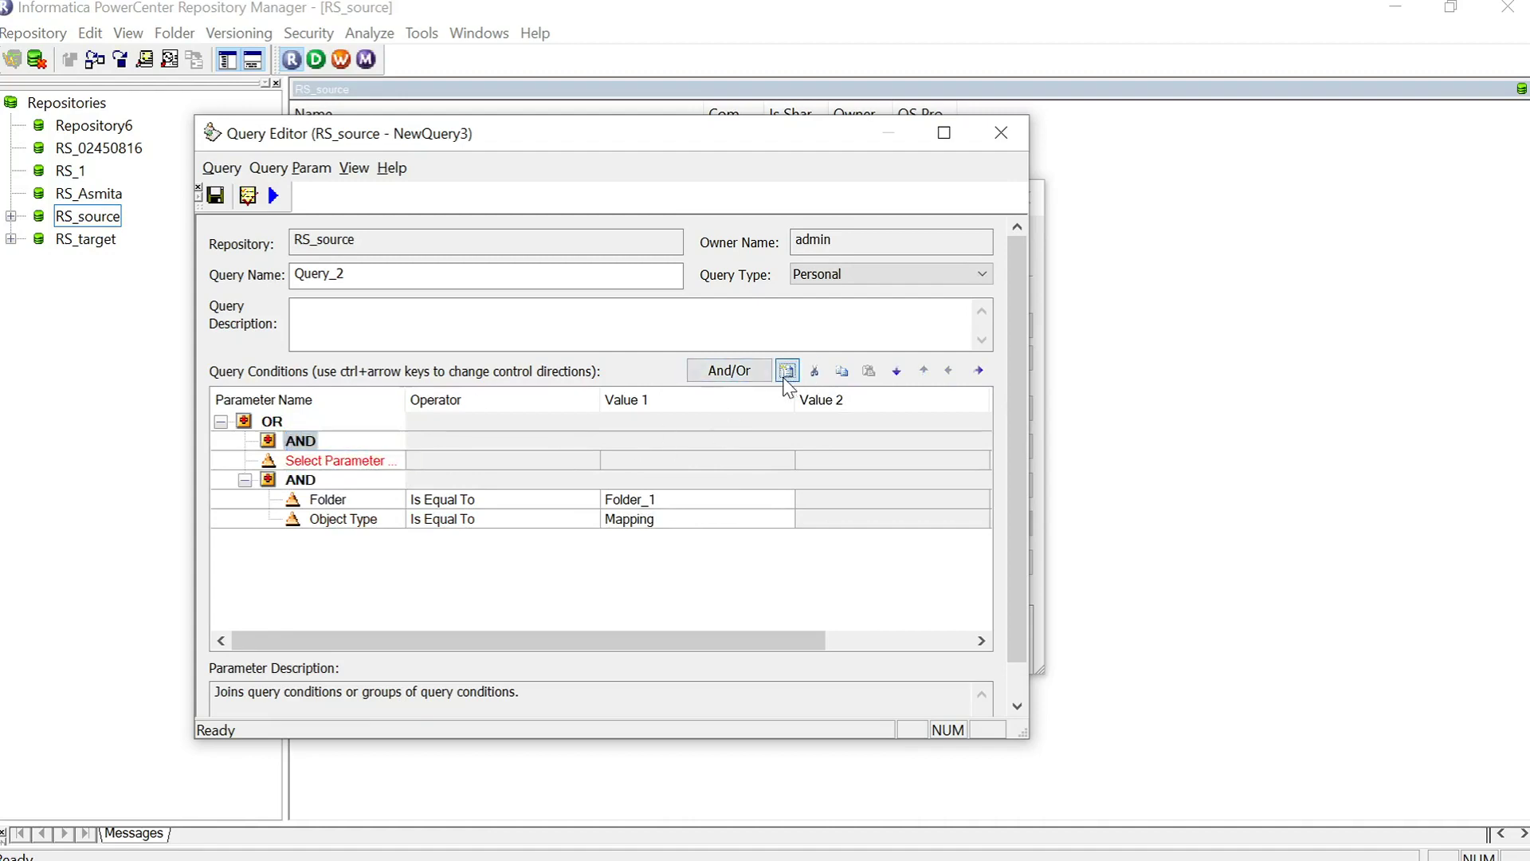
left_click(354, 461)
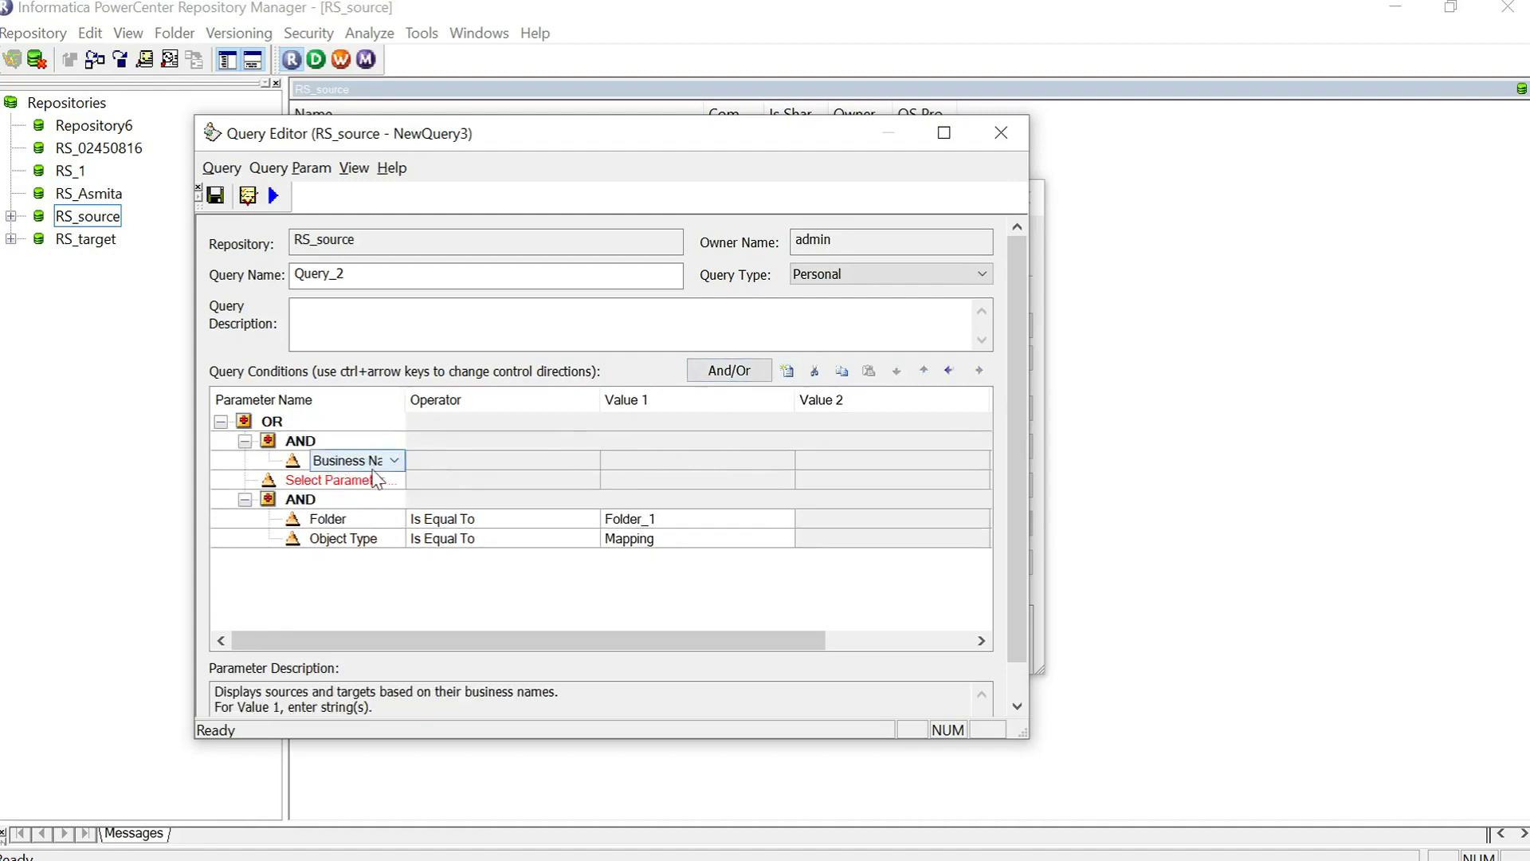
- Remove the unset condition directly under OR and add another condition to the new AND group
left_click(328, 480)
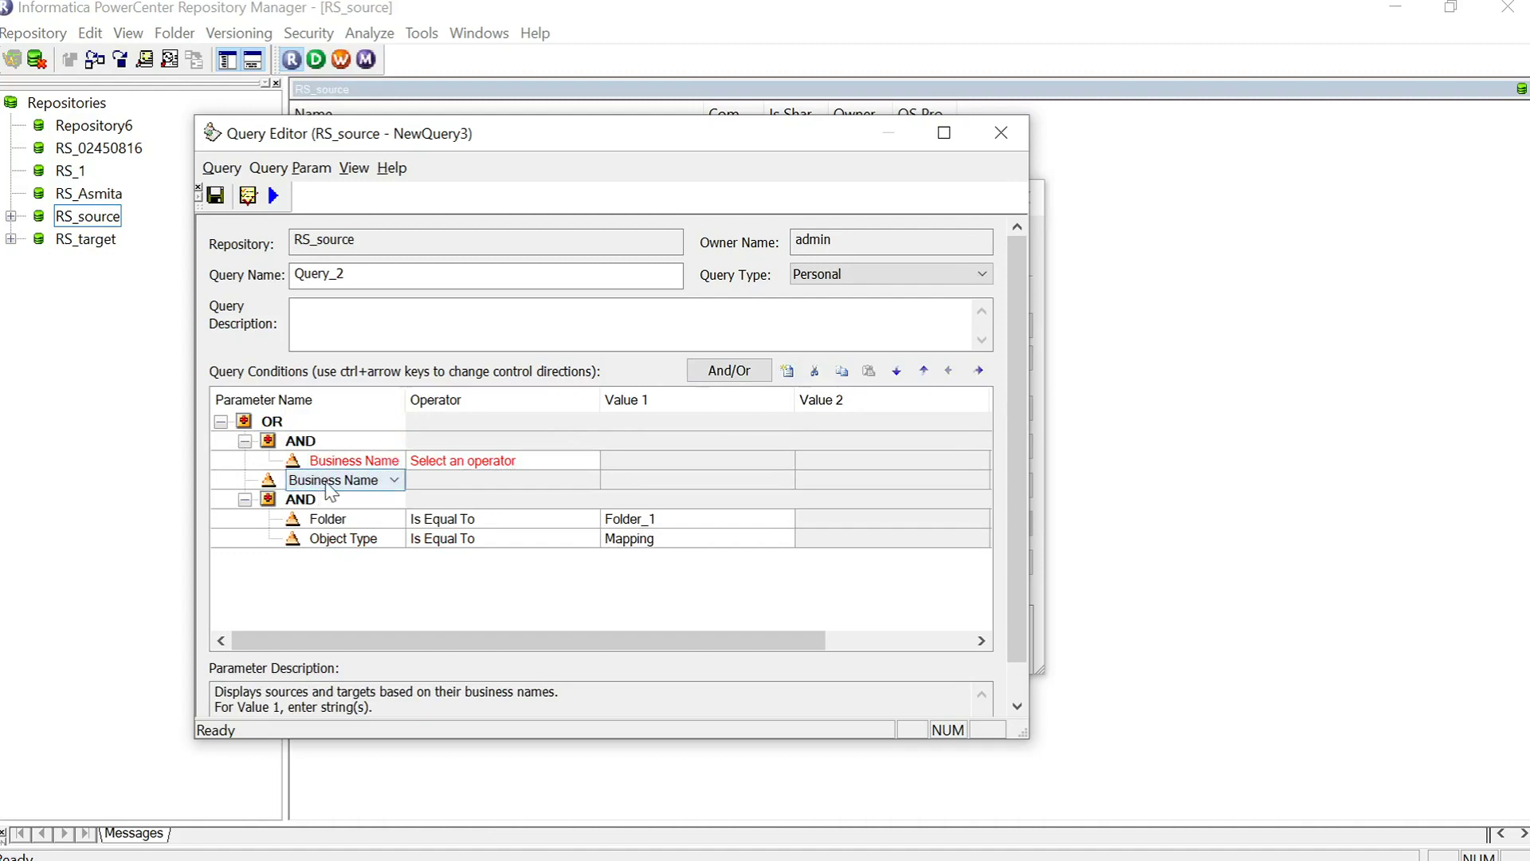
left_click(814, 370)
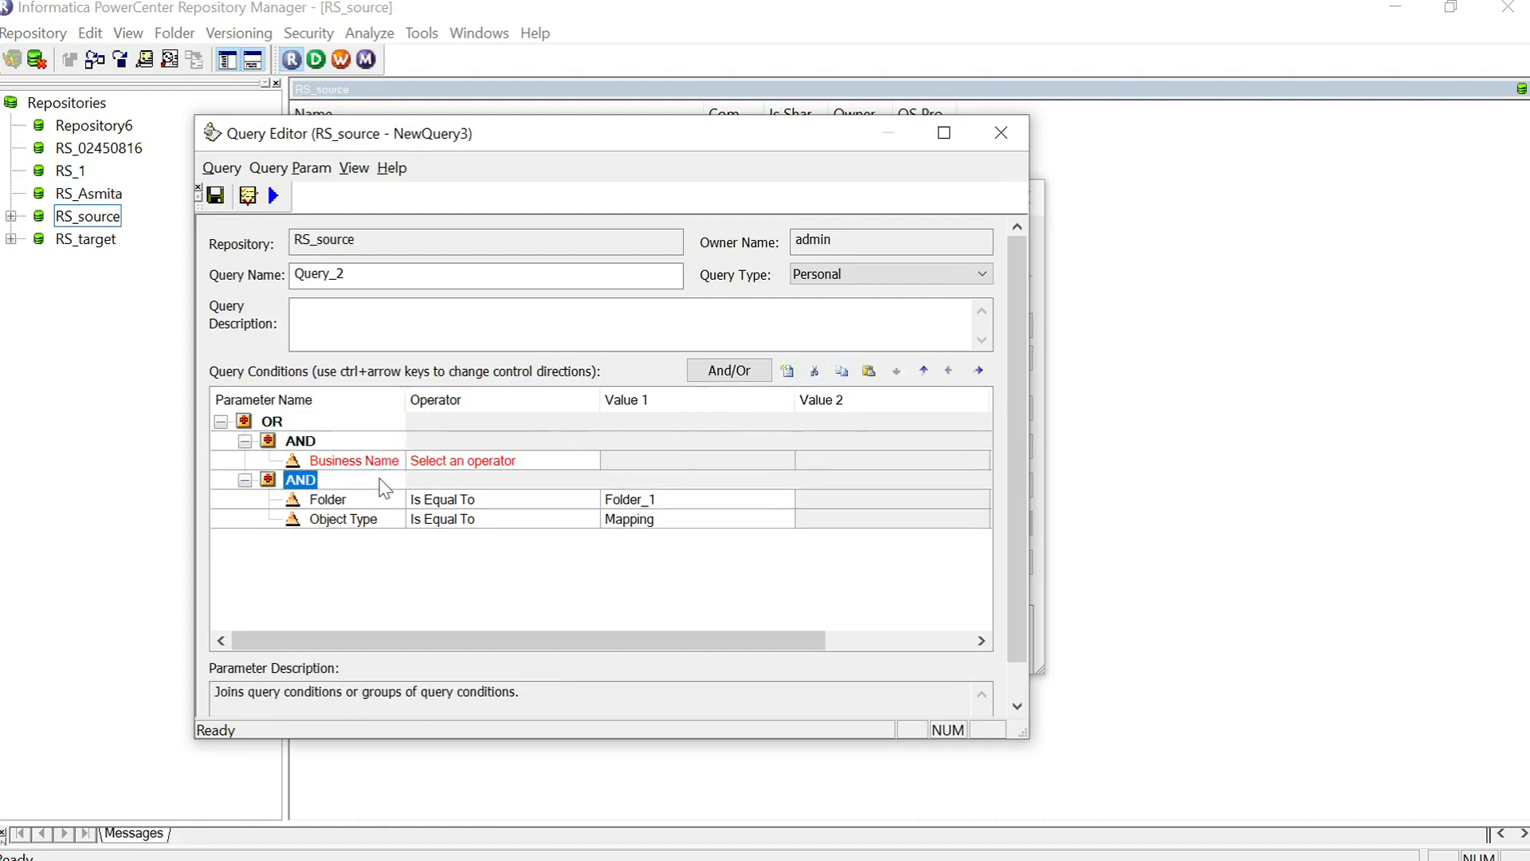
left_click(314, 440)
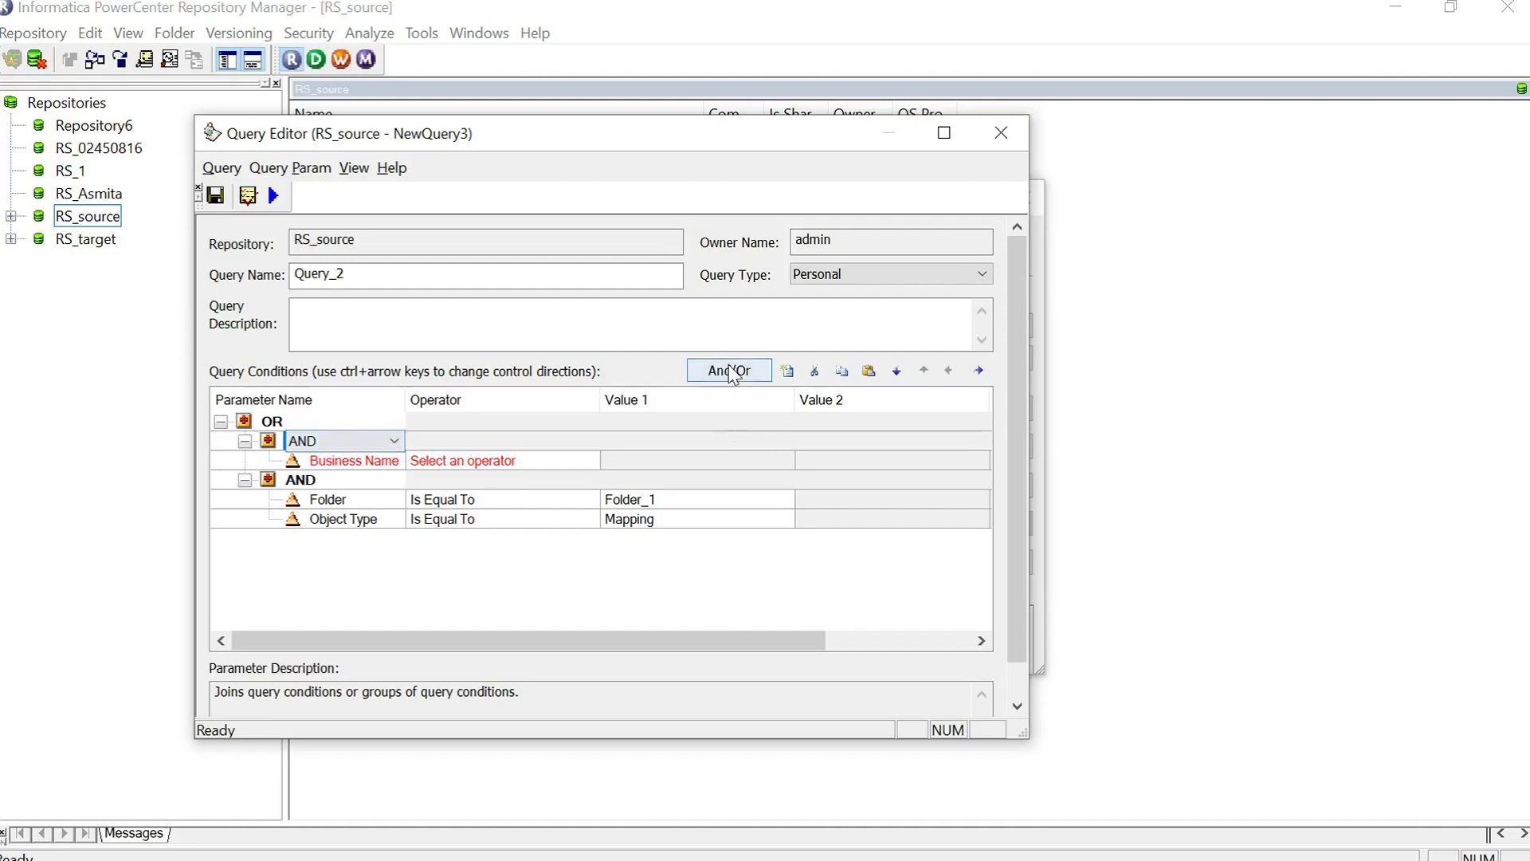
left_click(787, 371)
- Set the first condition of the new AND group to Folder, Is Equal To, Folder_1
left_click(351, 460)
left_click(394, 461)
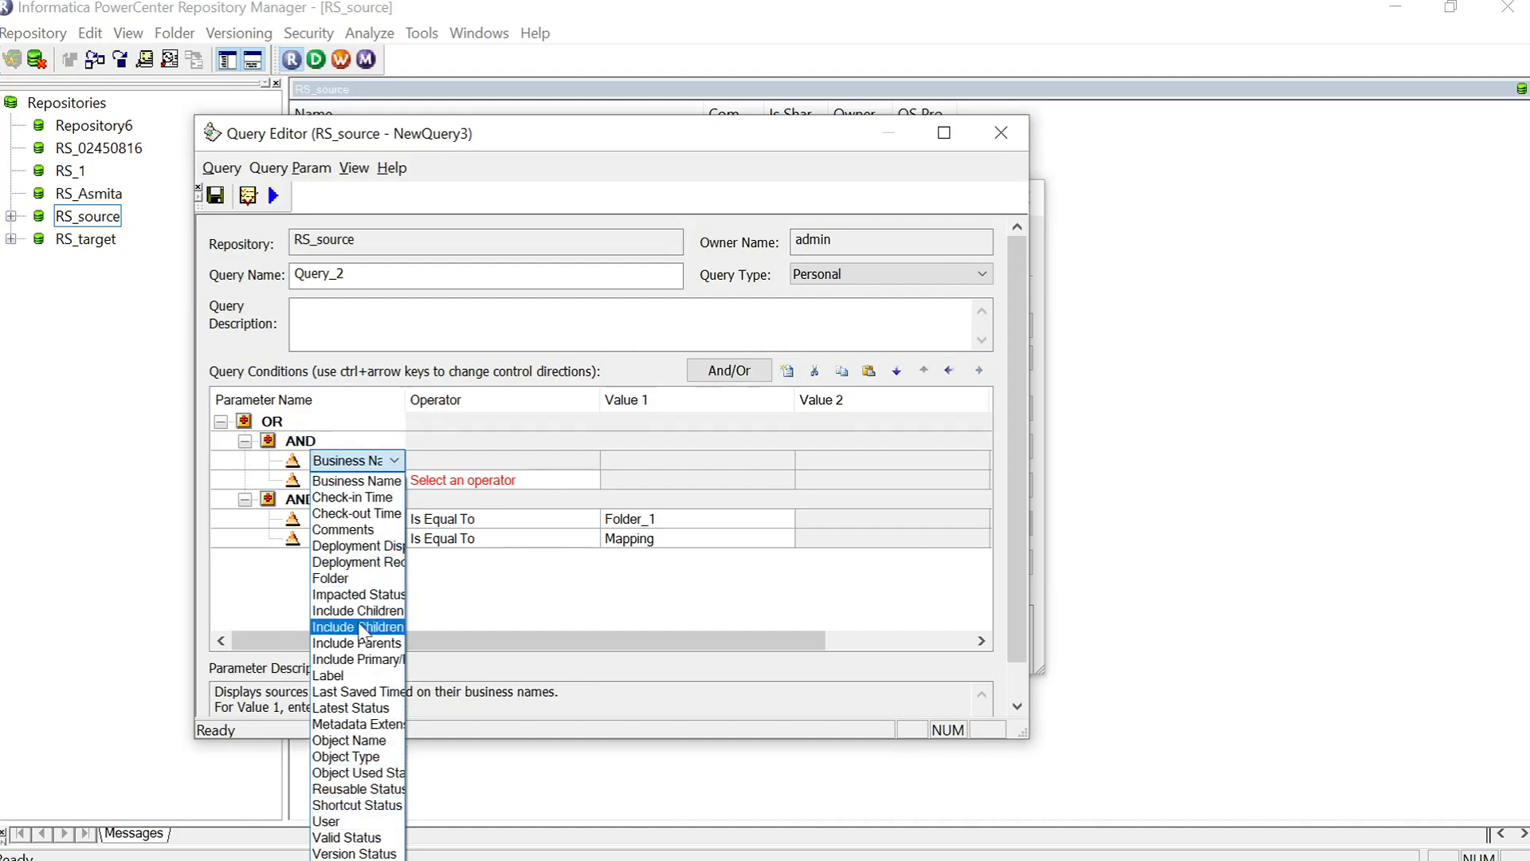
left_click(351, 579)
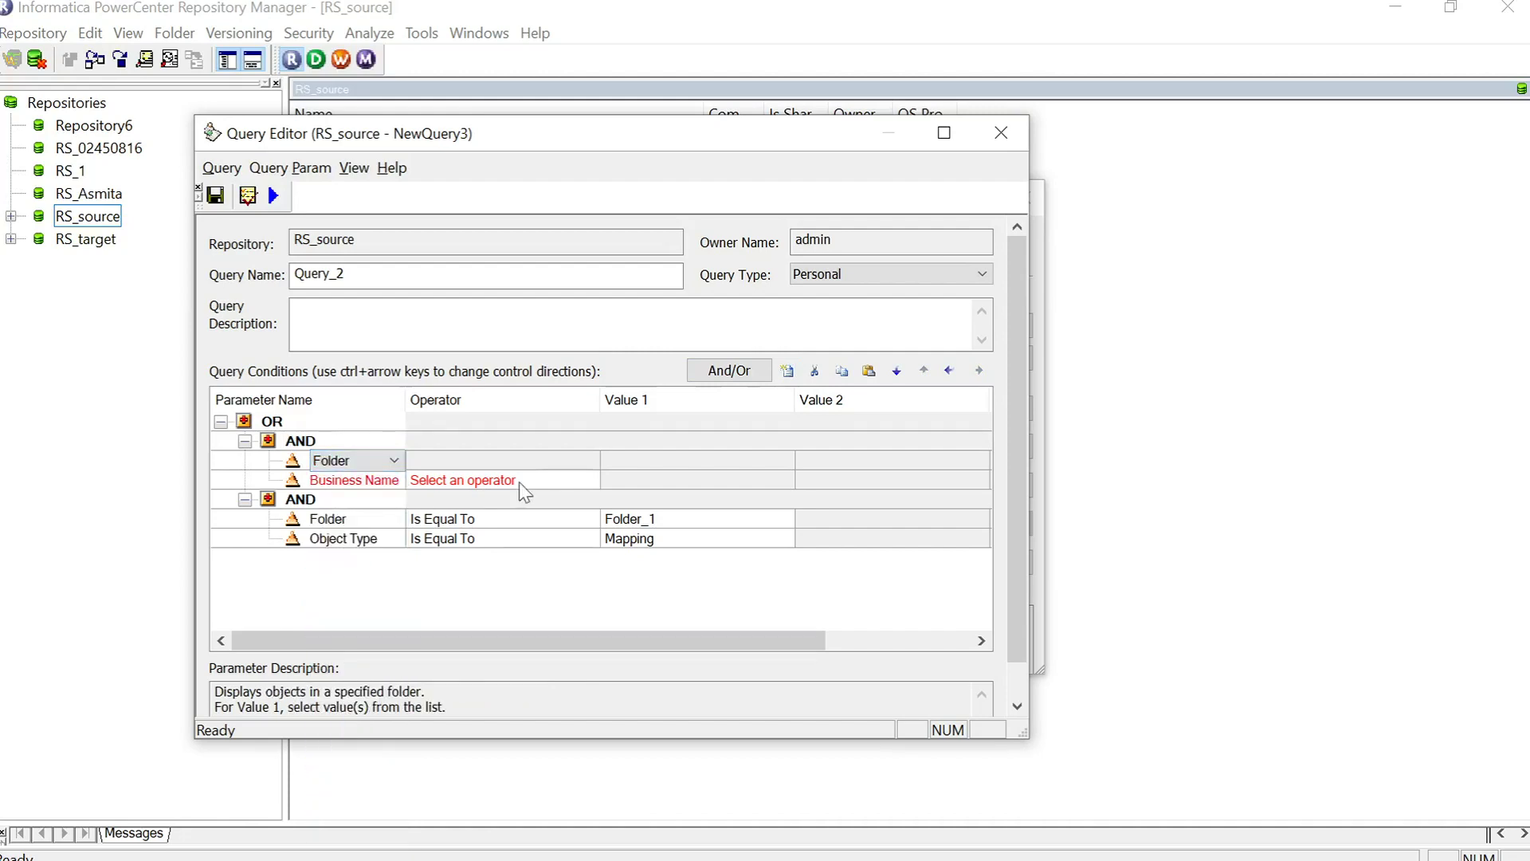
left_click(554, 463)
left_click(571, 456)
left_click(721, 450)
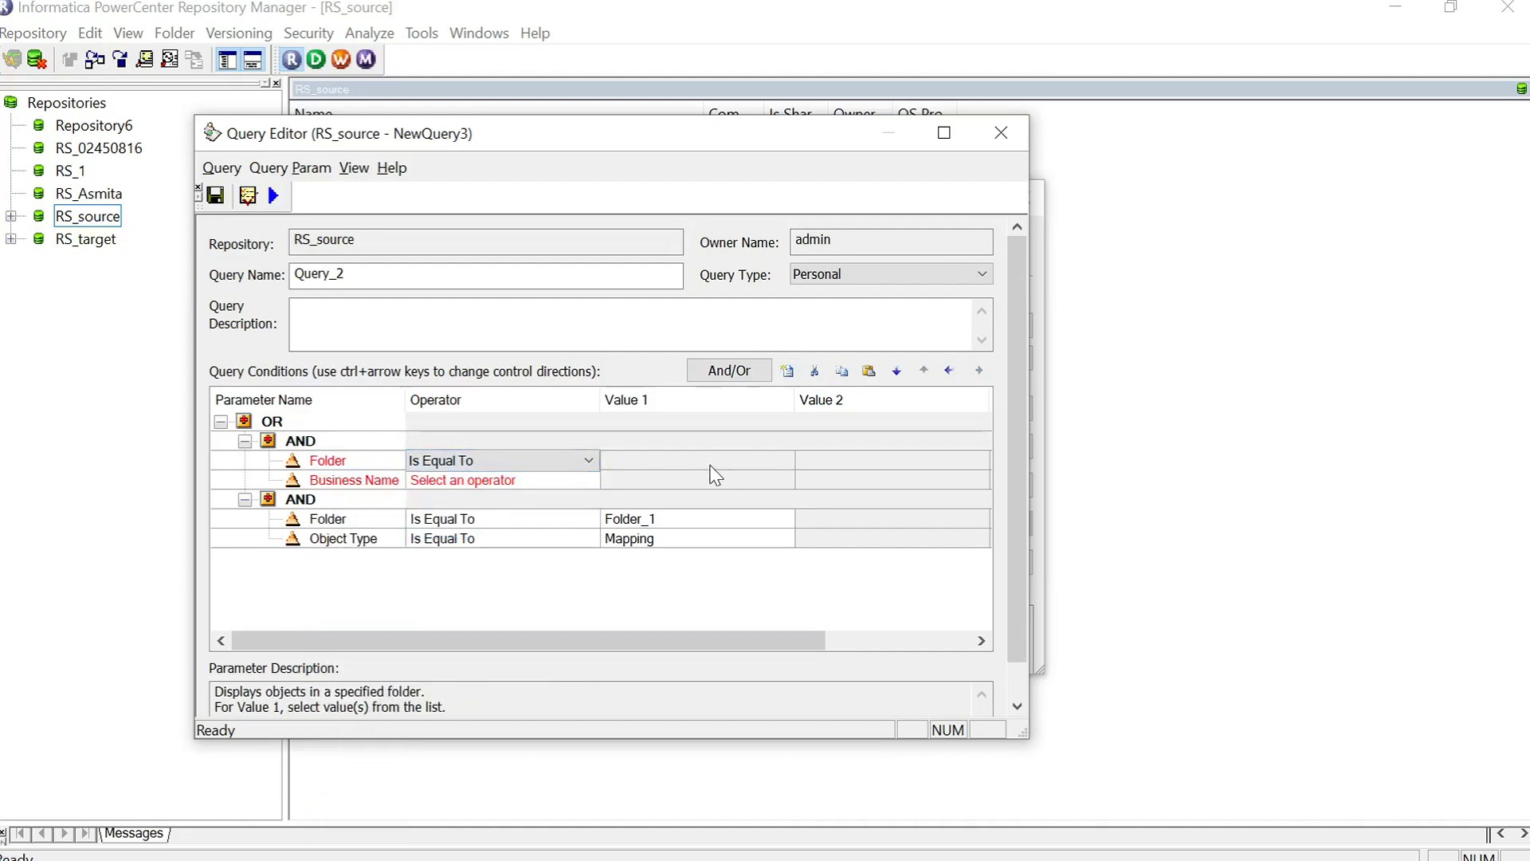
left_click(710, 466)
left_click(688, 490)
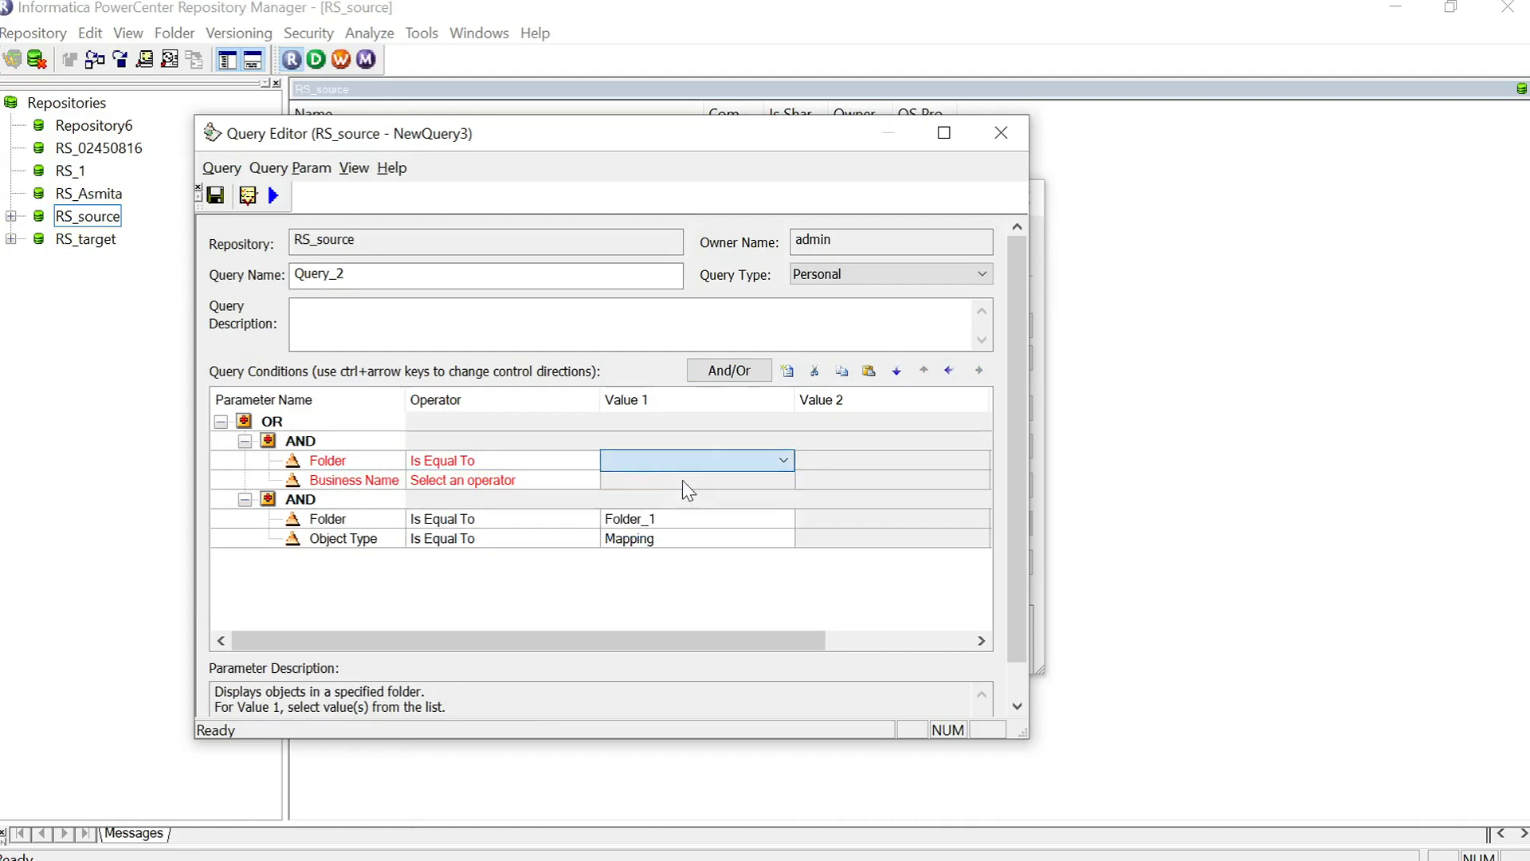
- Set the second condition of the new AND group to Object Type, Is Equal To, Workflow
left_click(395, 482)
left_click(394, 480)
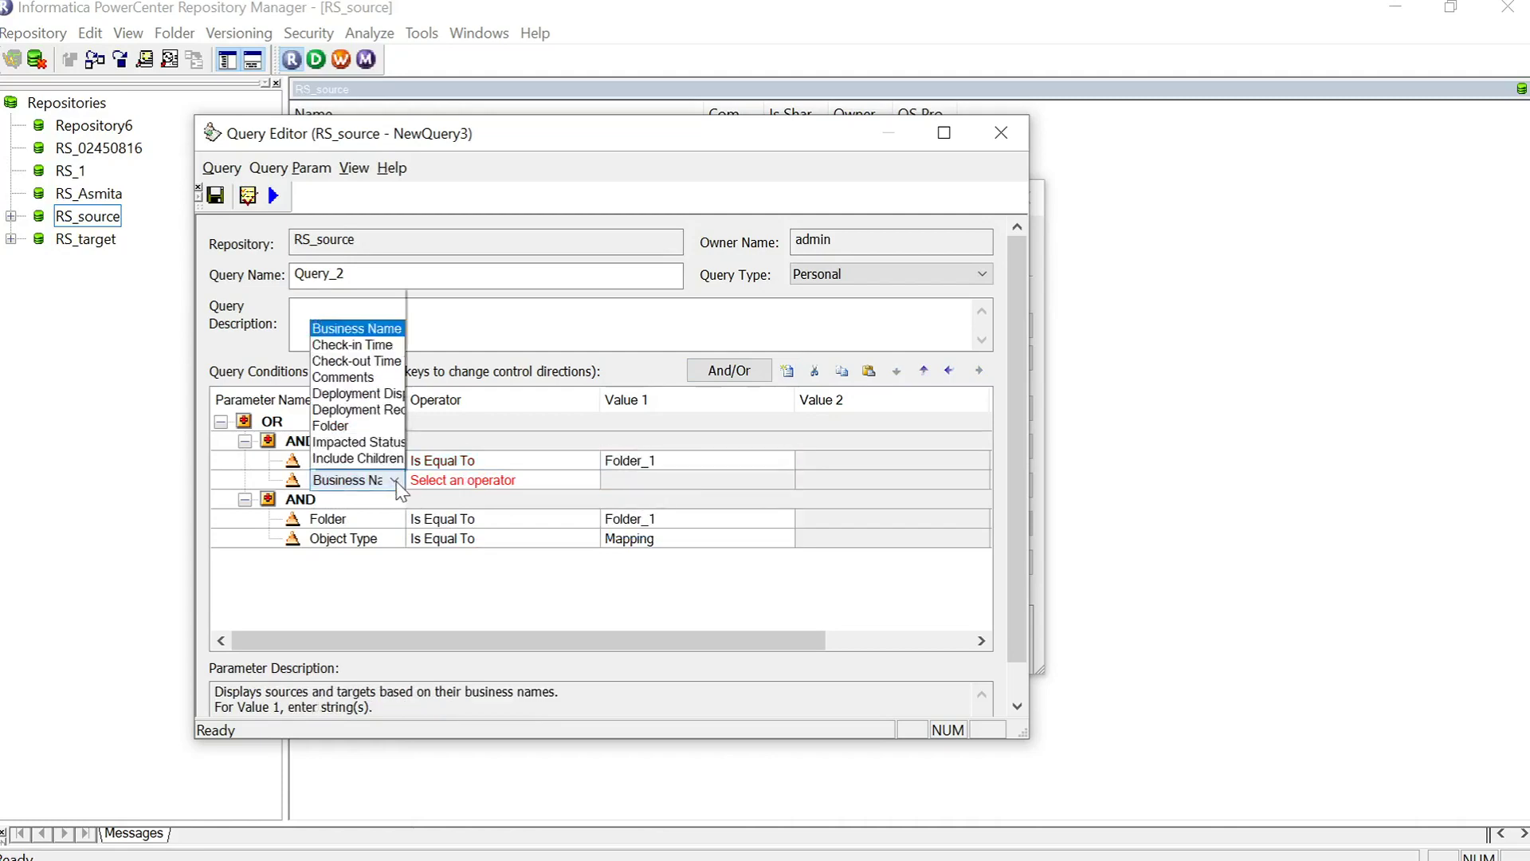
left_click(369, 363)
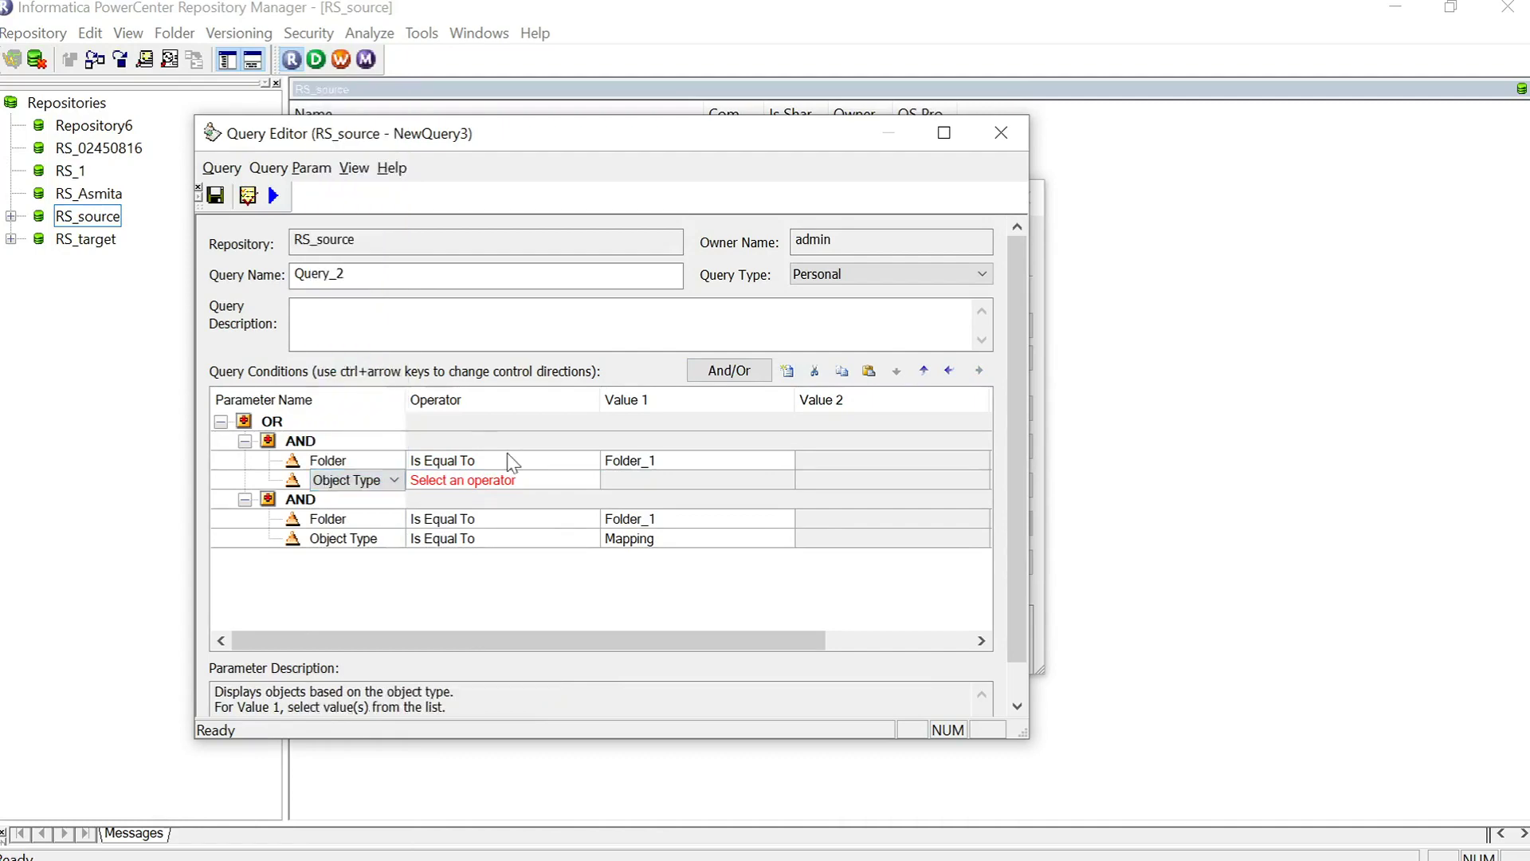
left_click(507, 482)
left_click(648, 494)
left_click(648, 480)
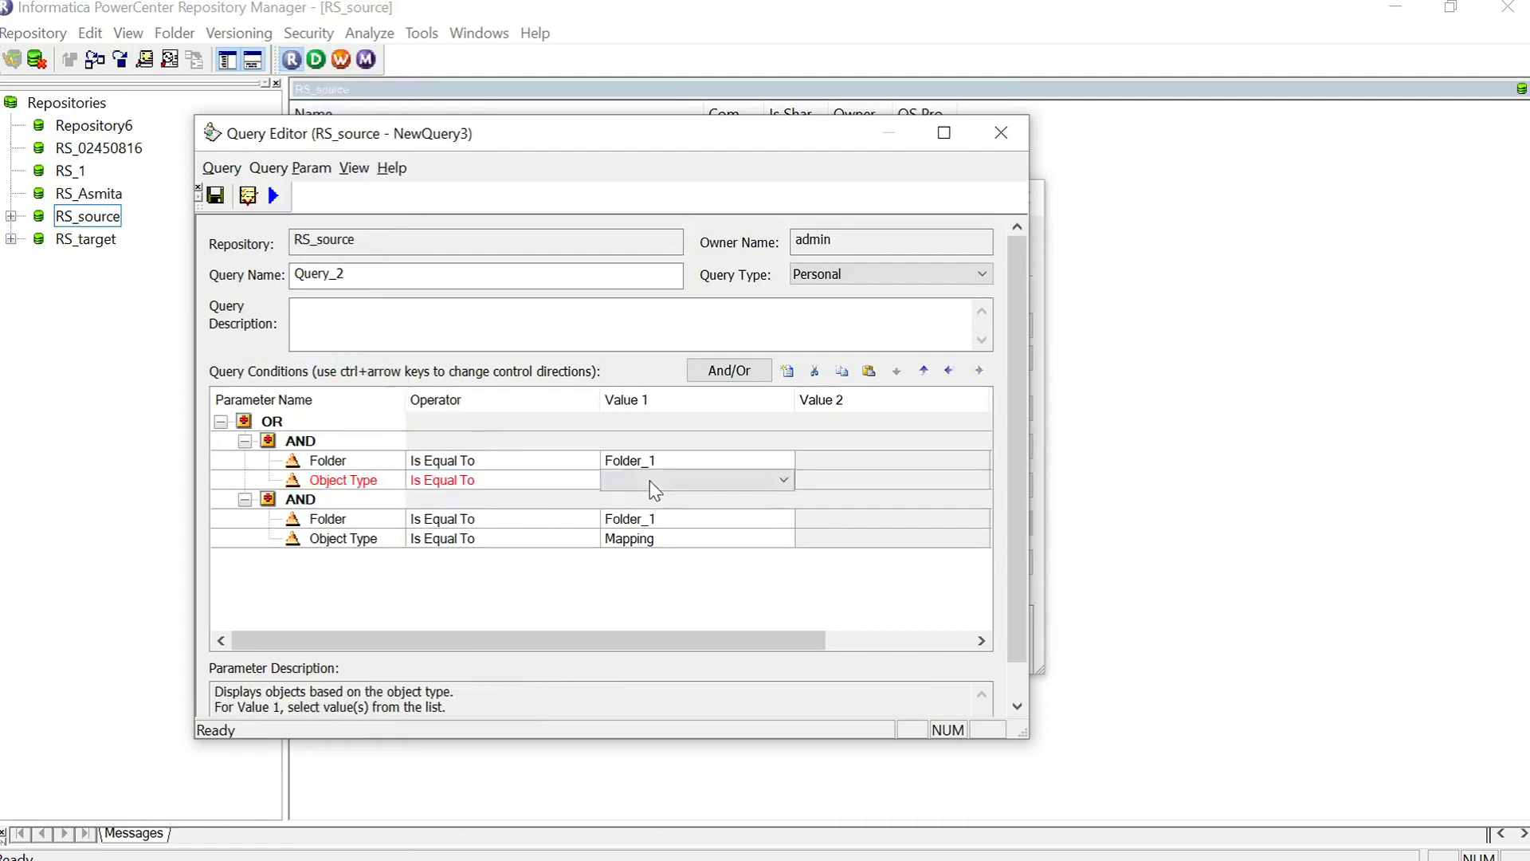
left_click(676, 478)
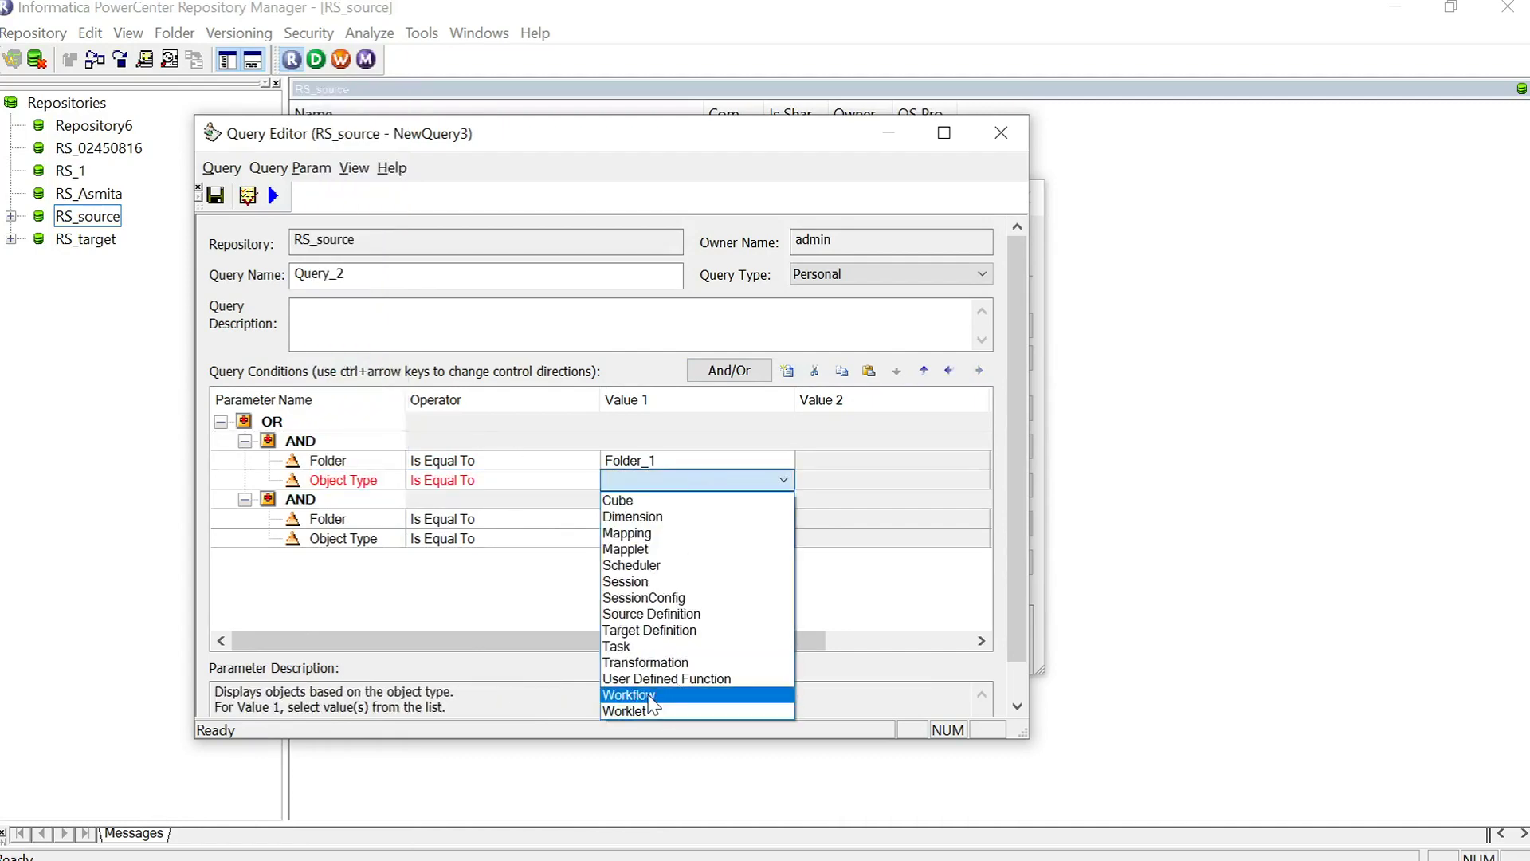
left_click(673, 695)
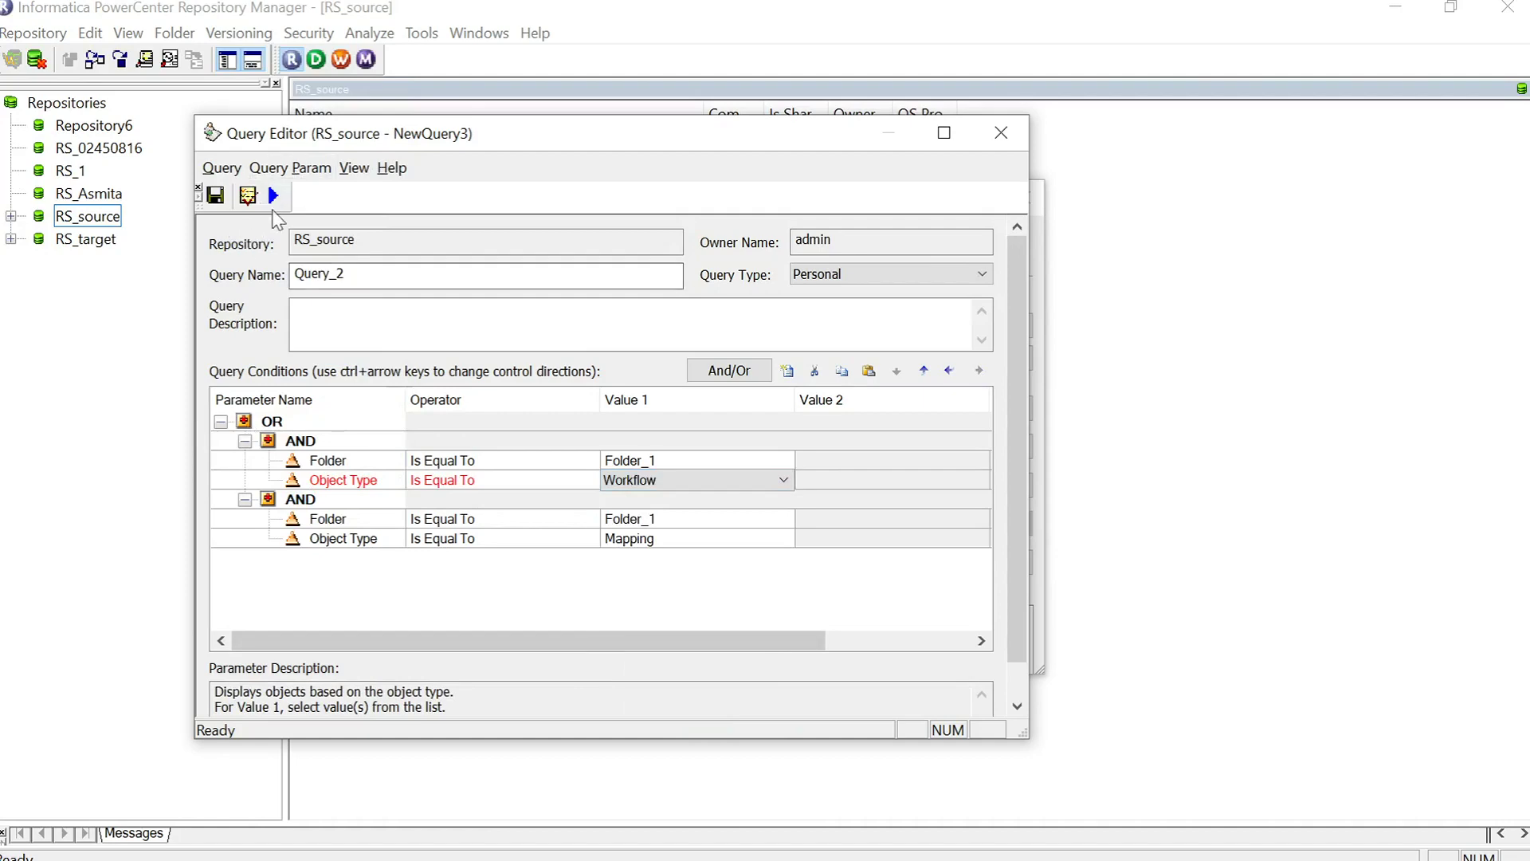
- Run Query_2 to check the objects it returns, close the results, and save the query
left_click(273, 195)
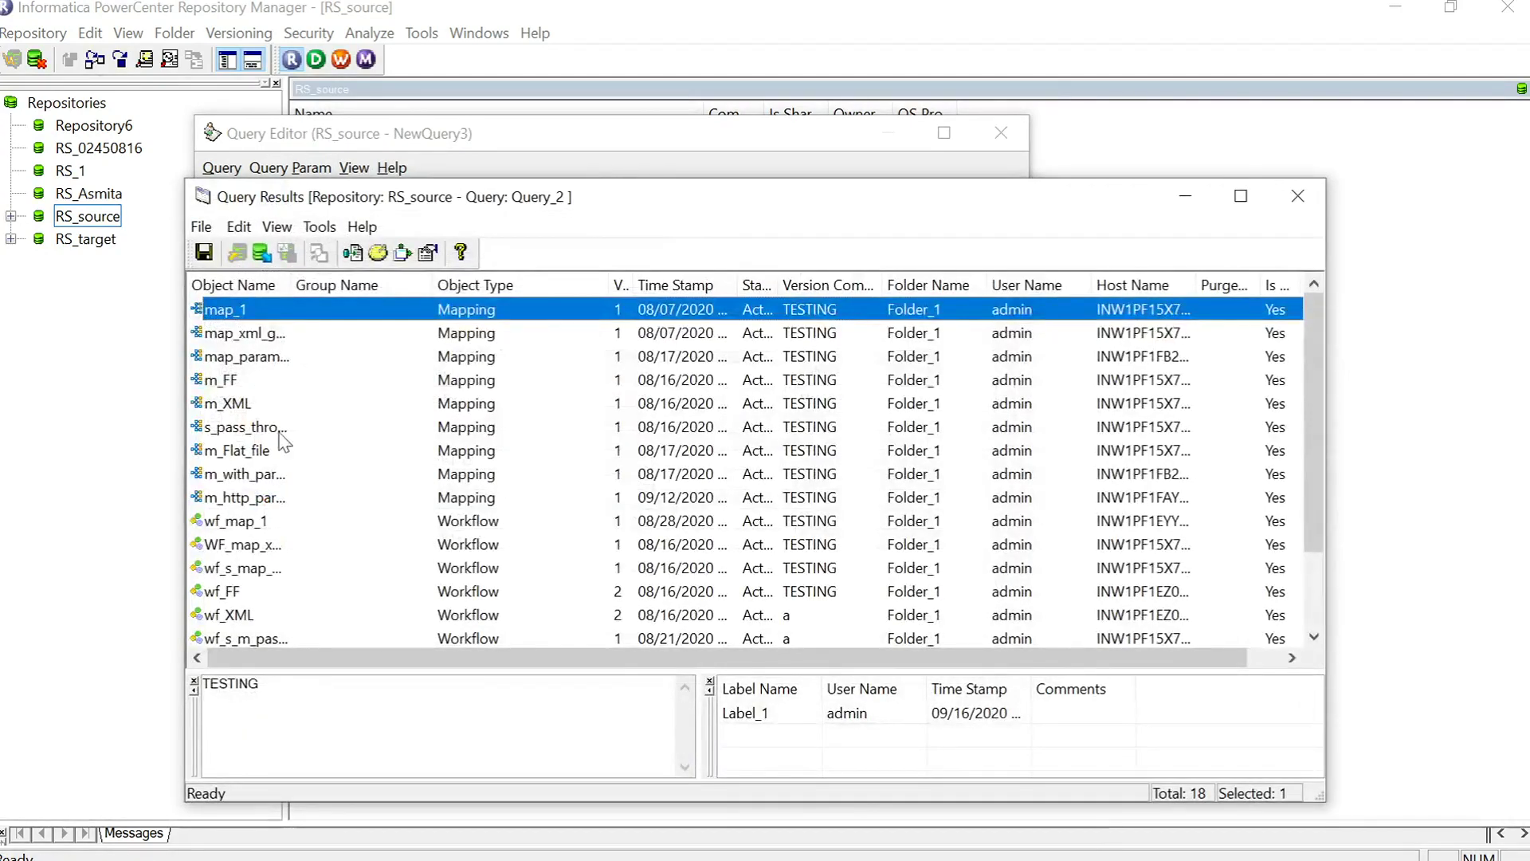
scroll(286, 482, "down", 2)
scroll(291, 494, "up", 2)
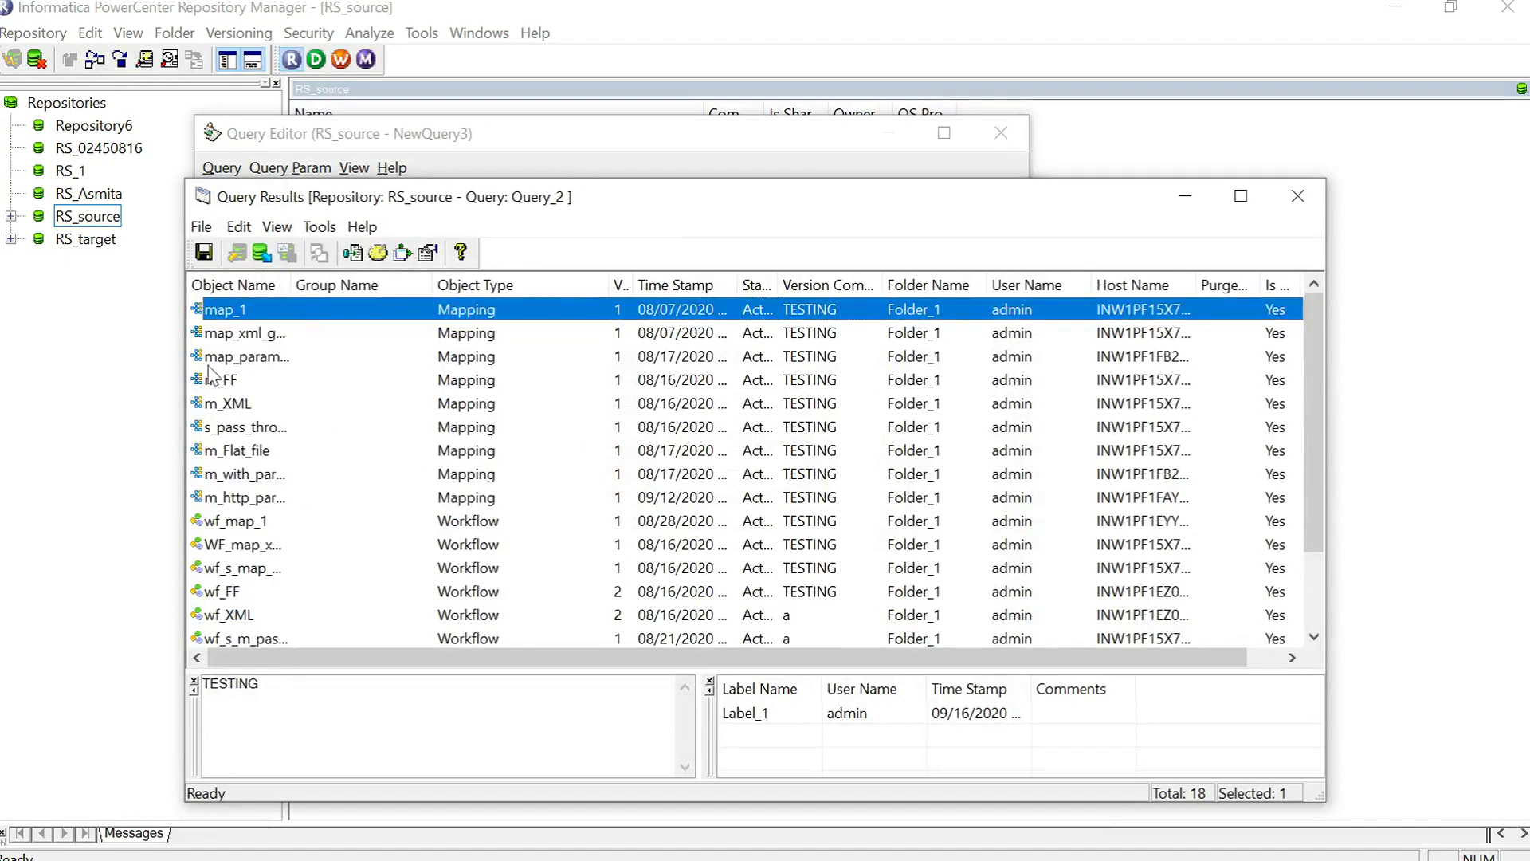
left_click(1288, 214)
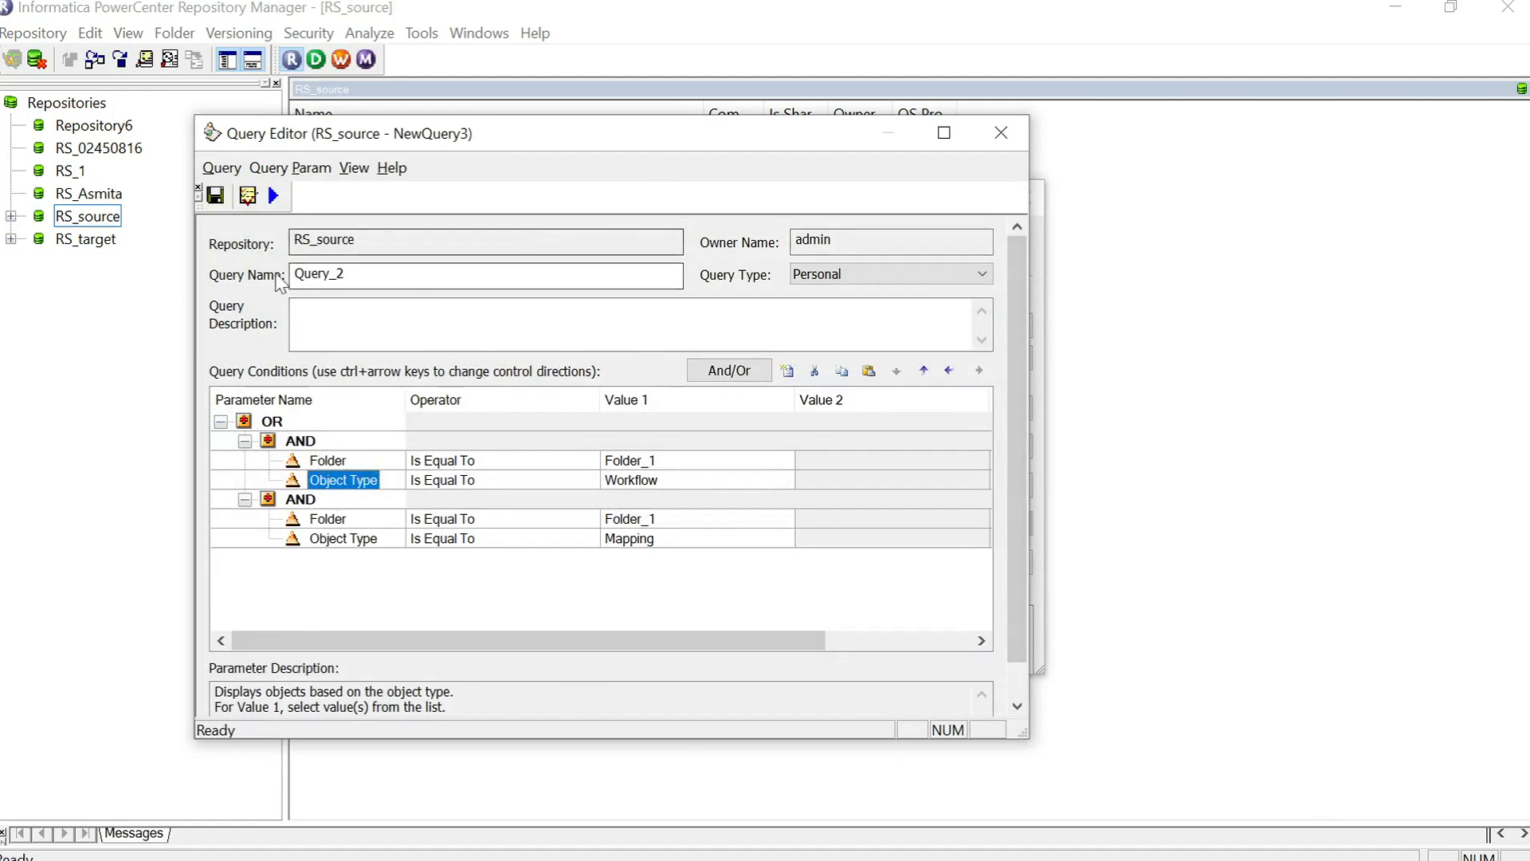
left_click(215, 198)
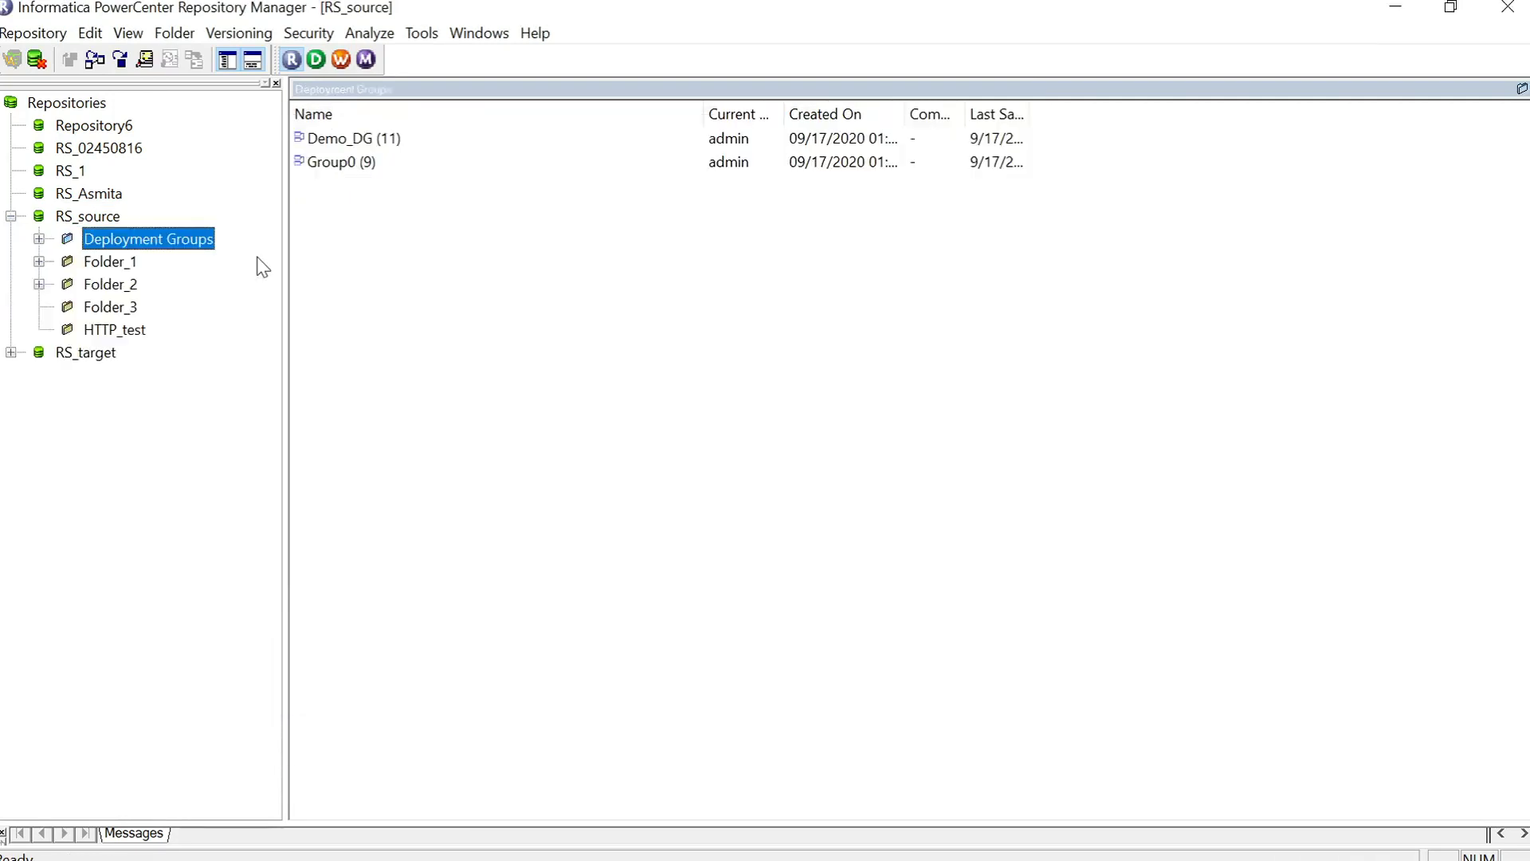
- Create a new deployment group in RS_source with the default name and the Dynamic type, based on Query_2
right_click(169, 241)
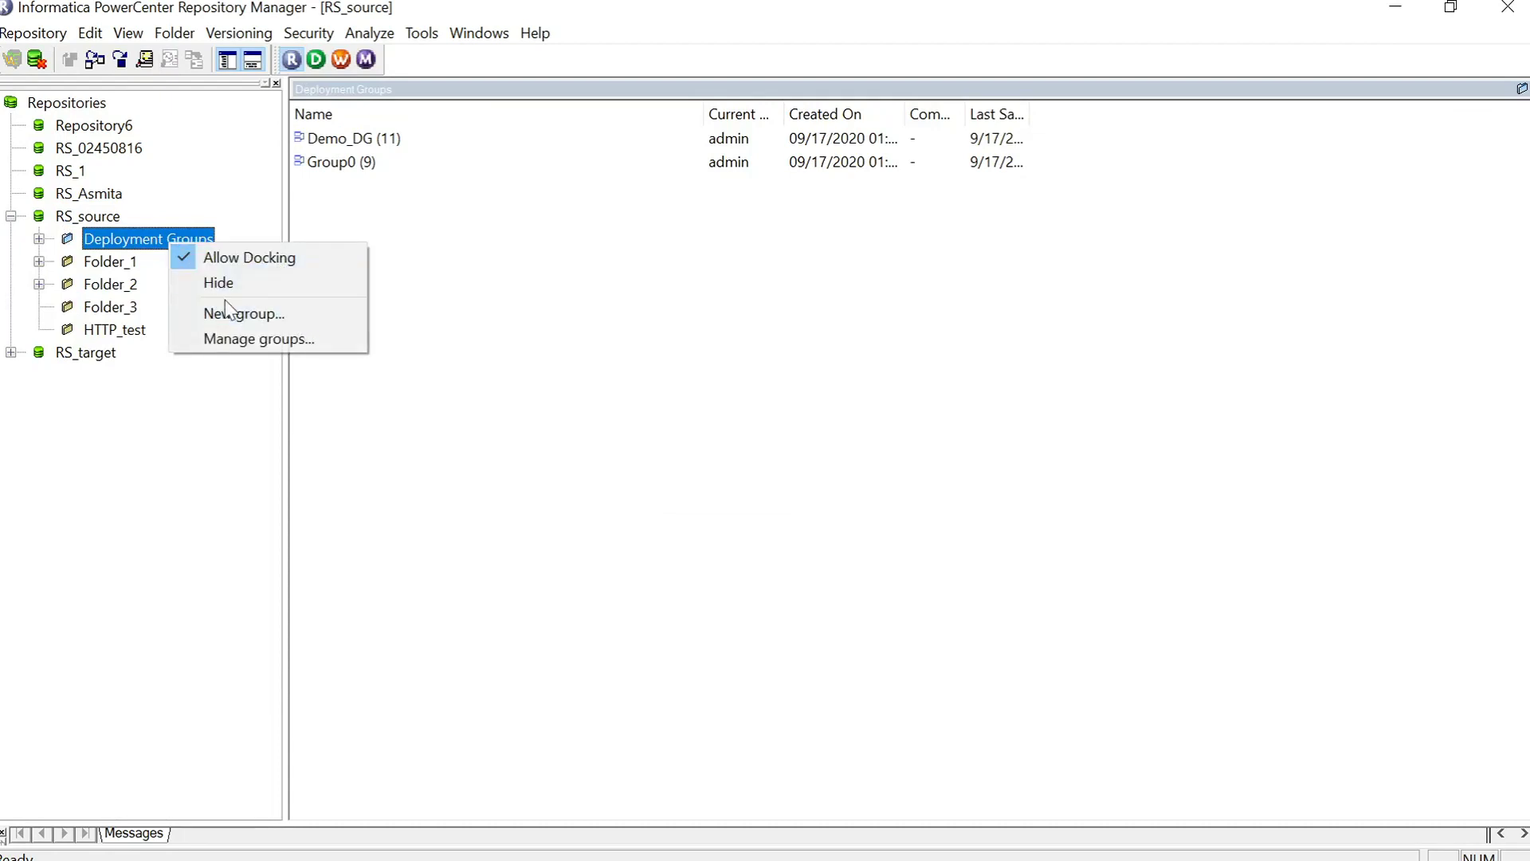
left_click(272, 314)
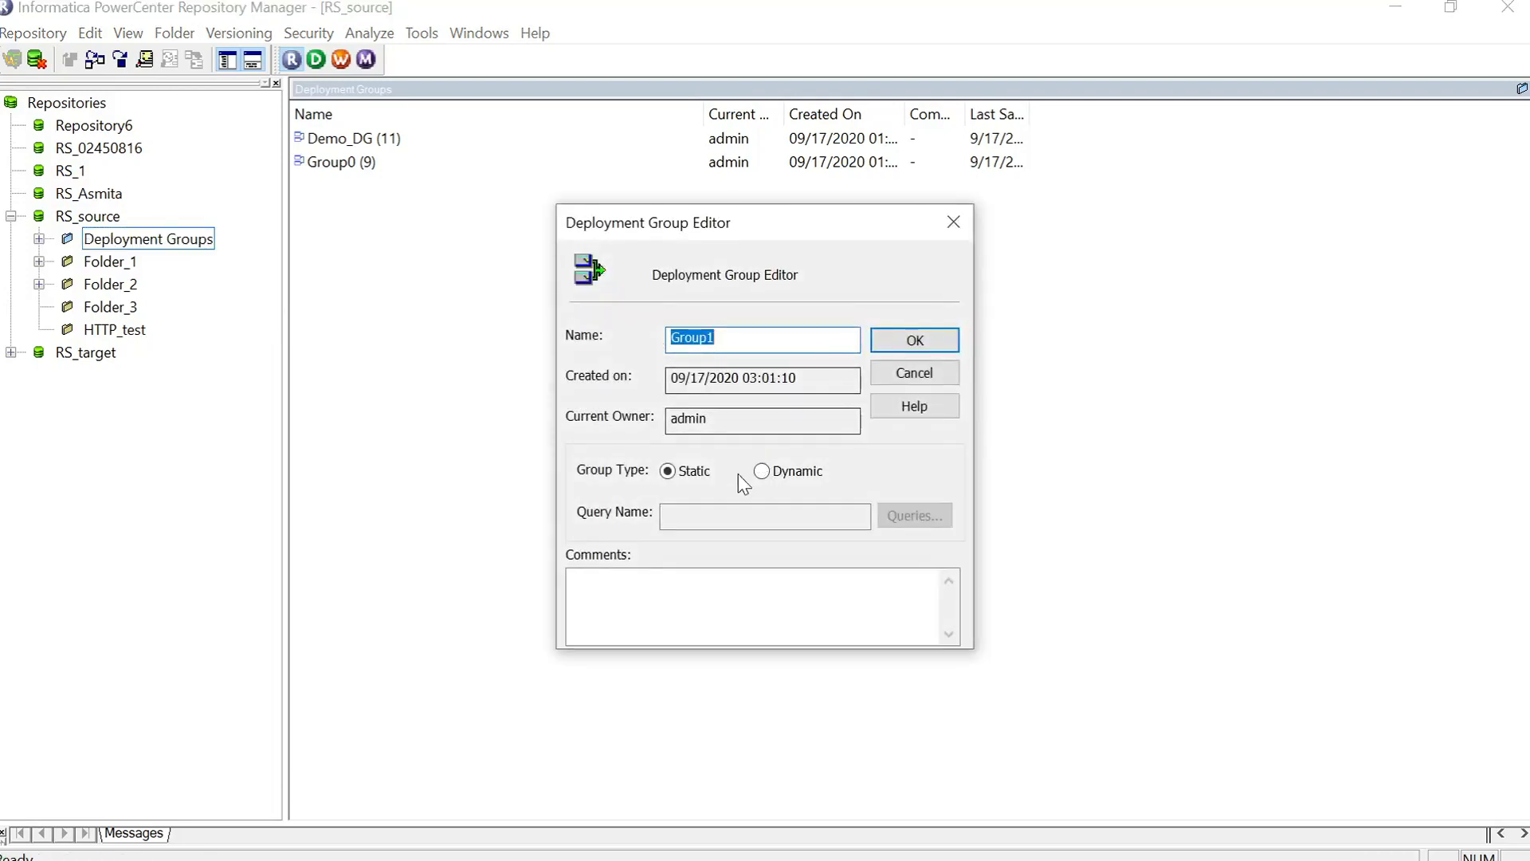
left_click(763, 472)
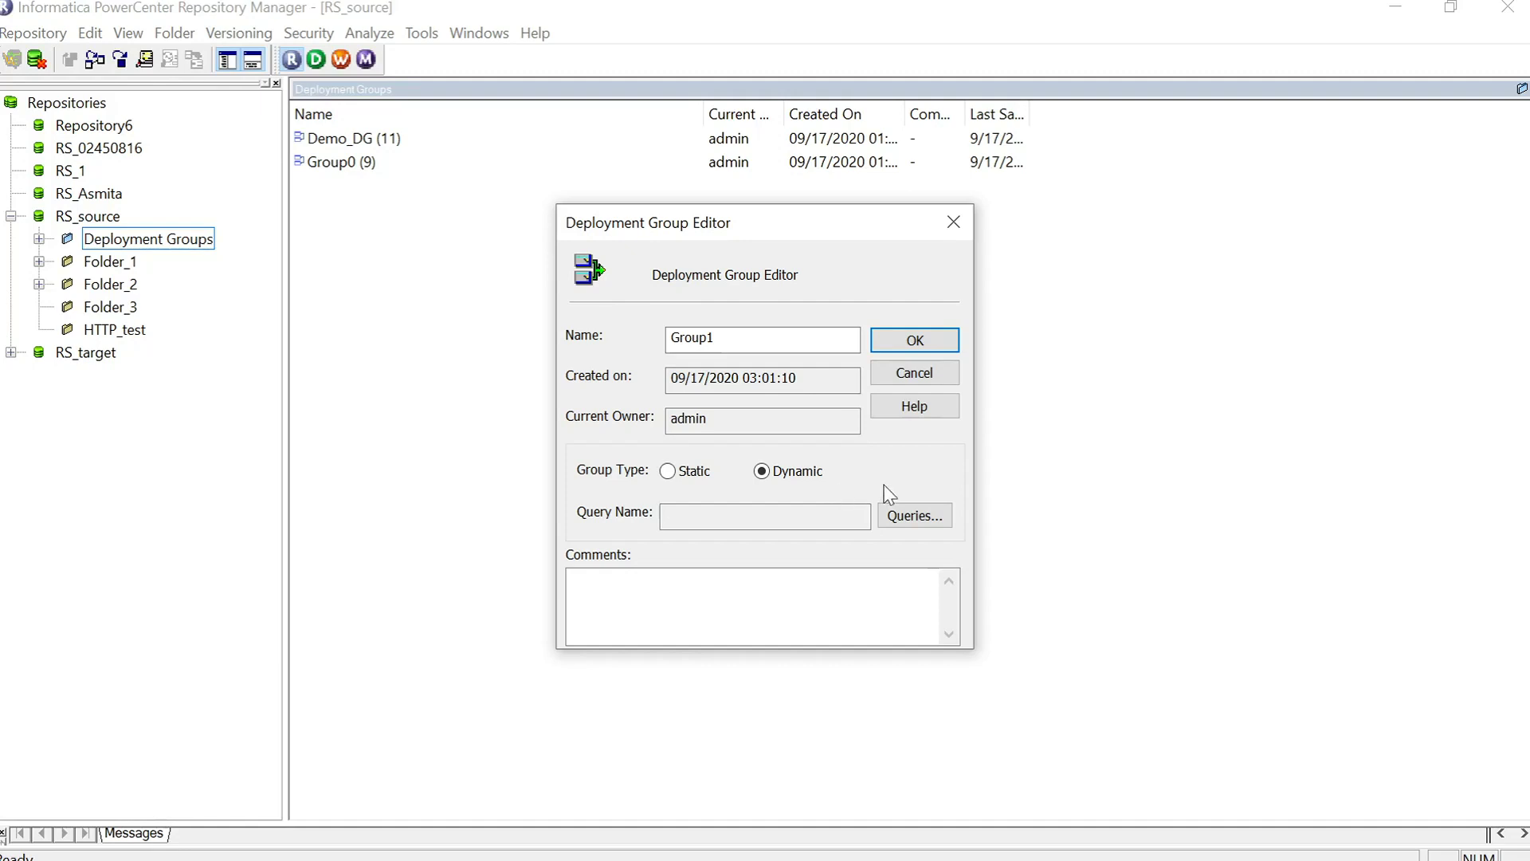
left_click(916, 512)
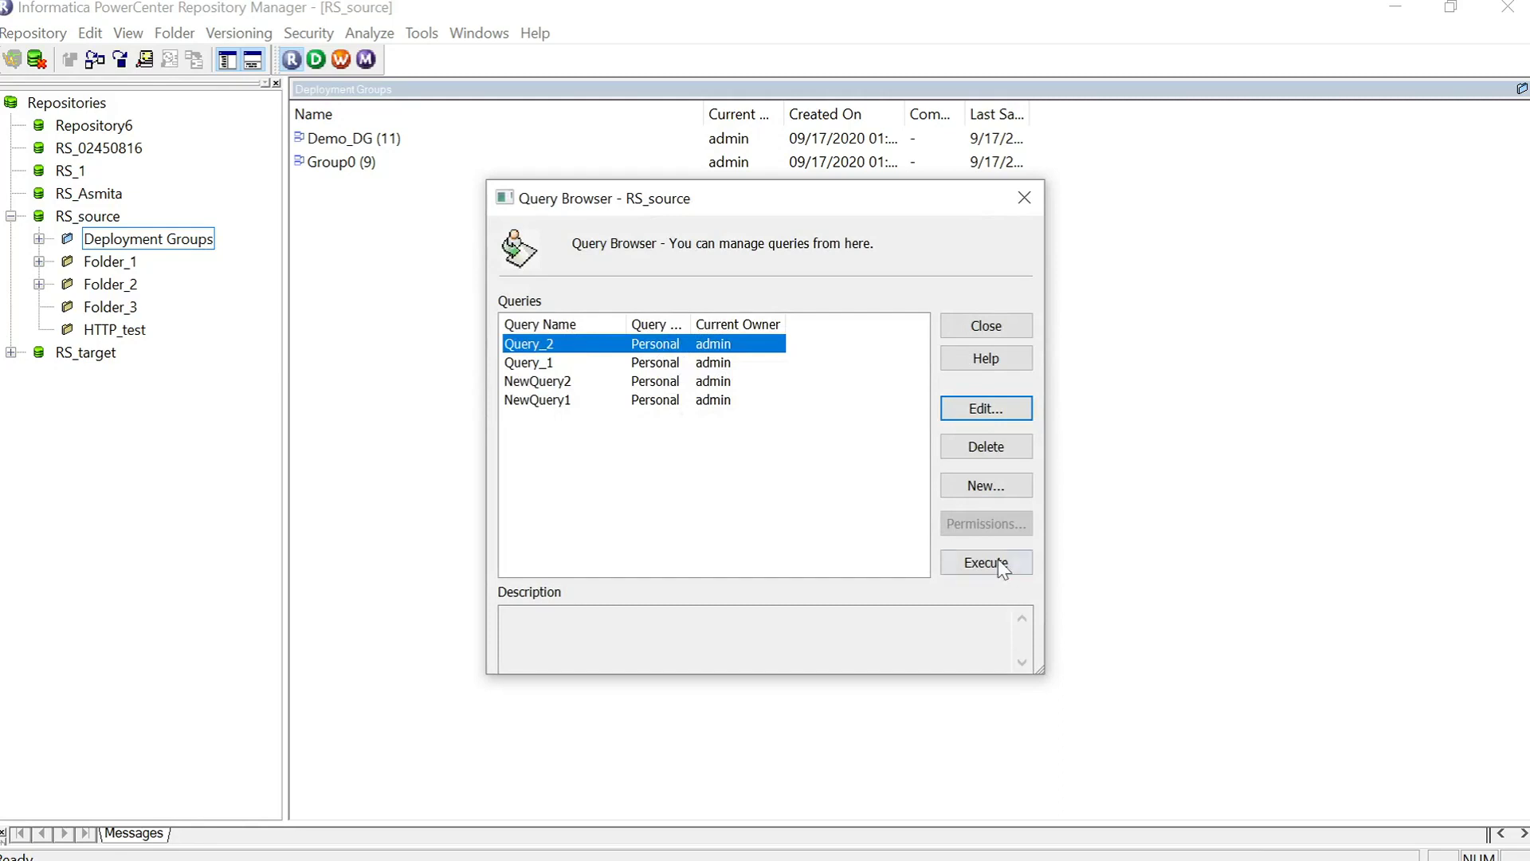
left_click(1001, 333)
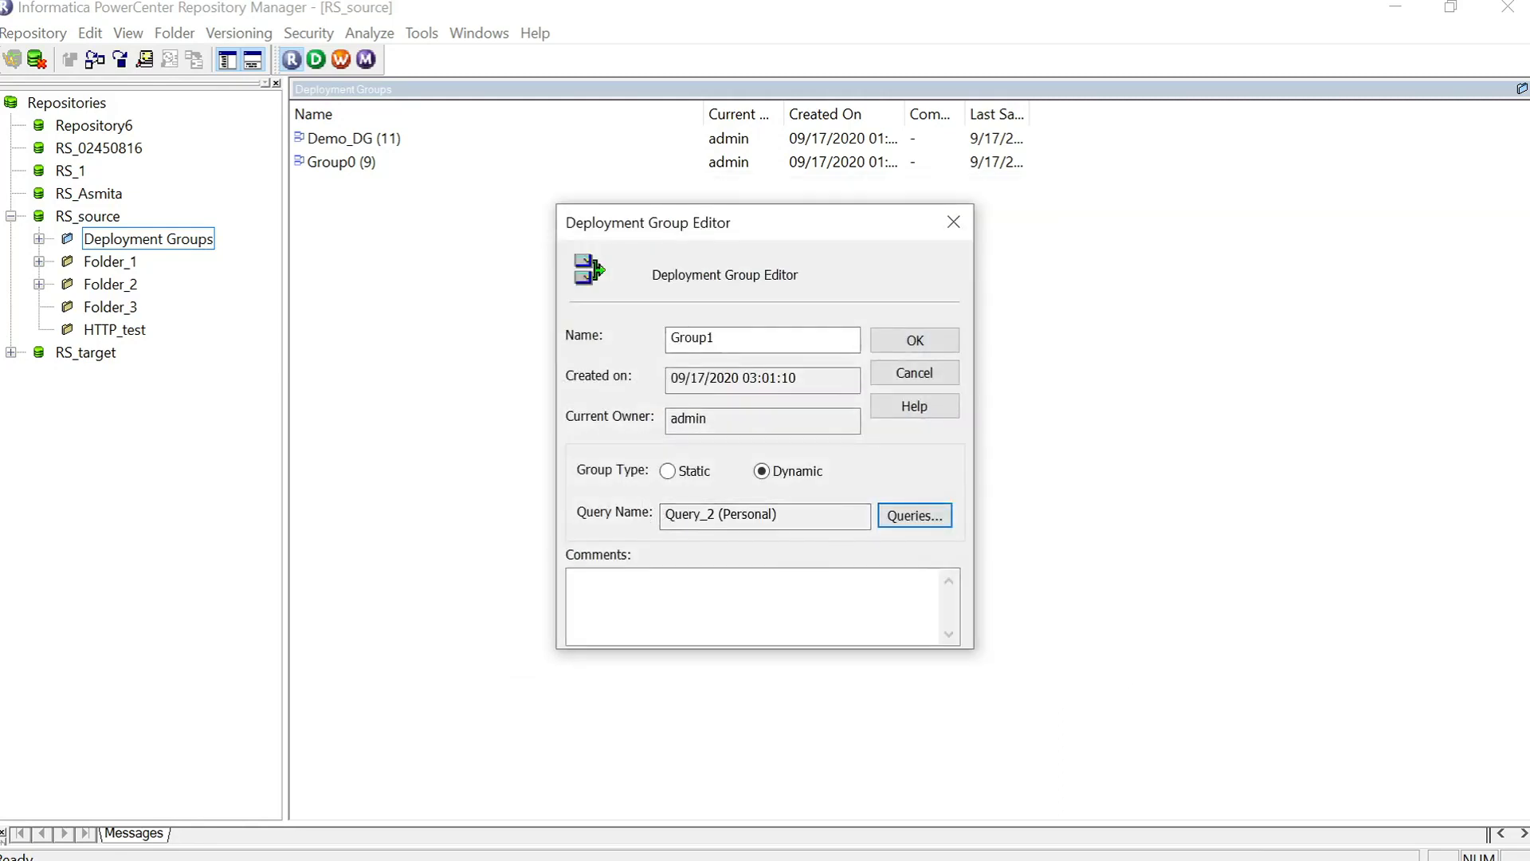
left_click(653, 577)
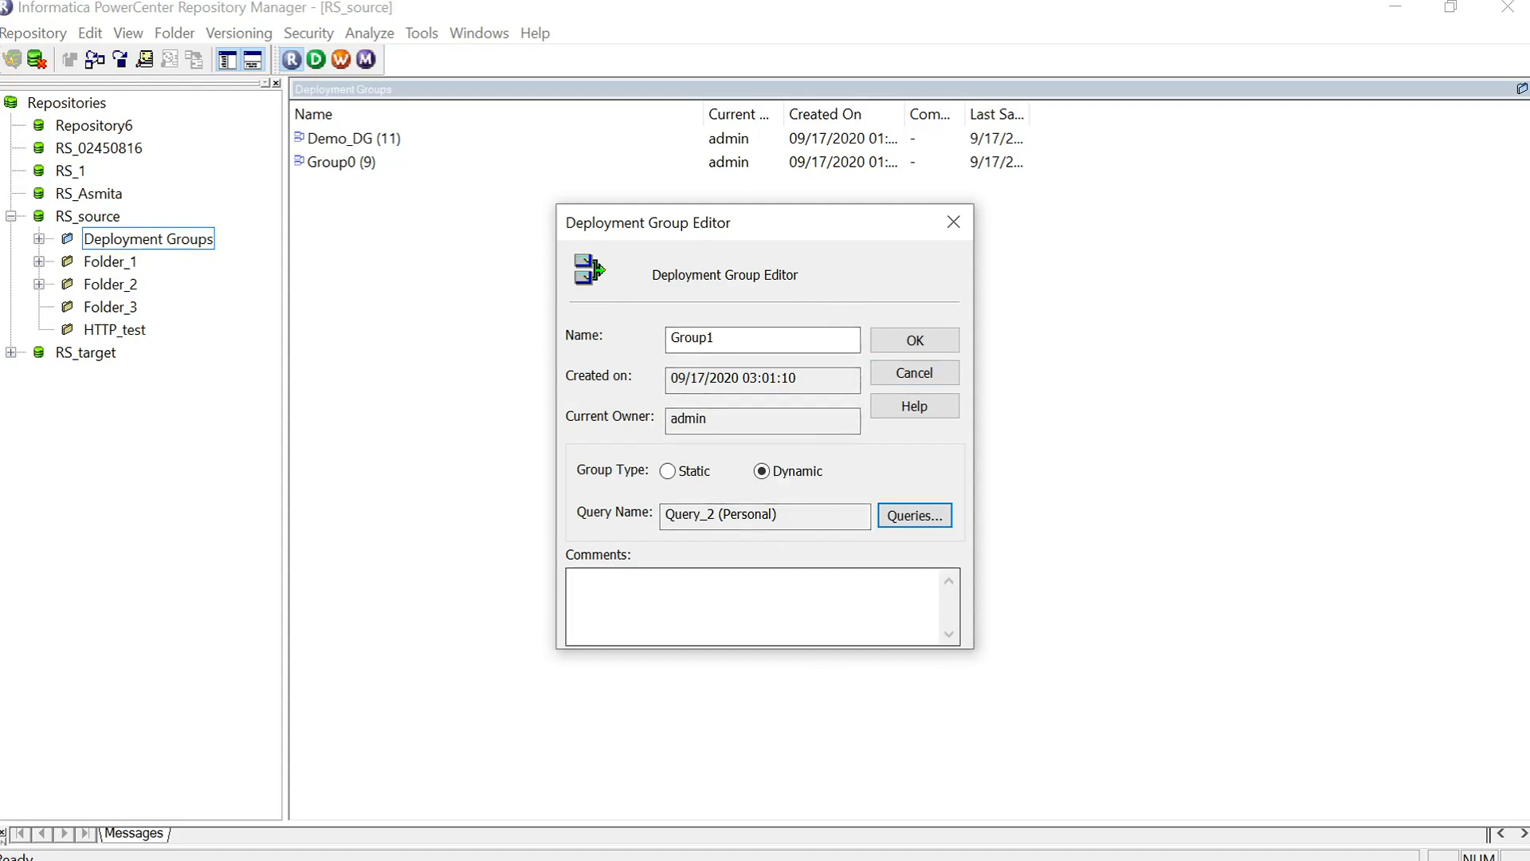
left_click(921, 331)
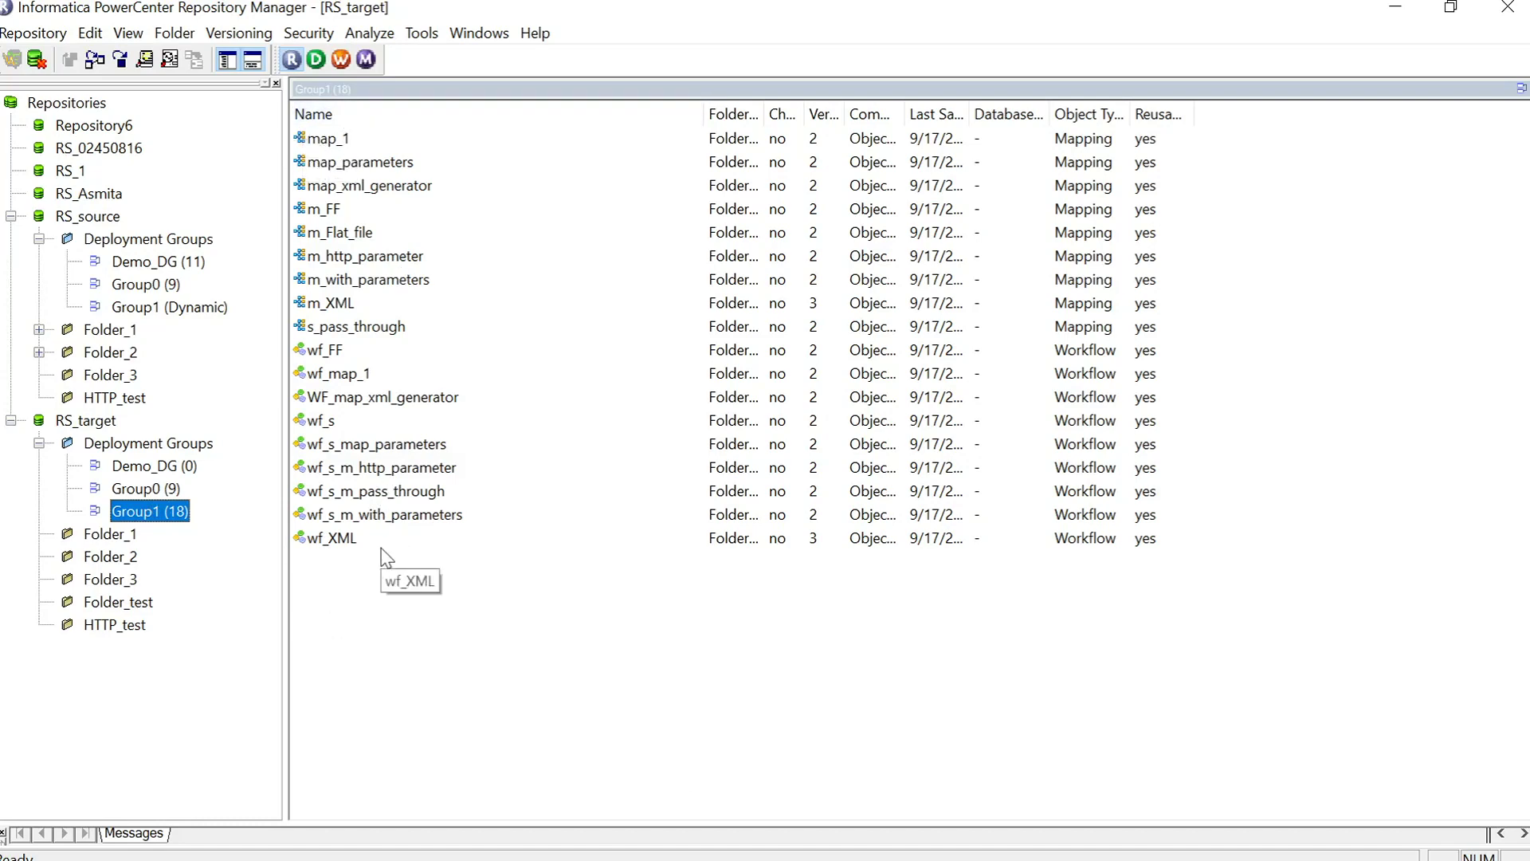
- Examine the mappings and workflows contained in the Group1 deployment group of RS_target
left_click(358, 518)
left_click(307, 140)
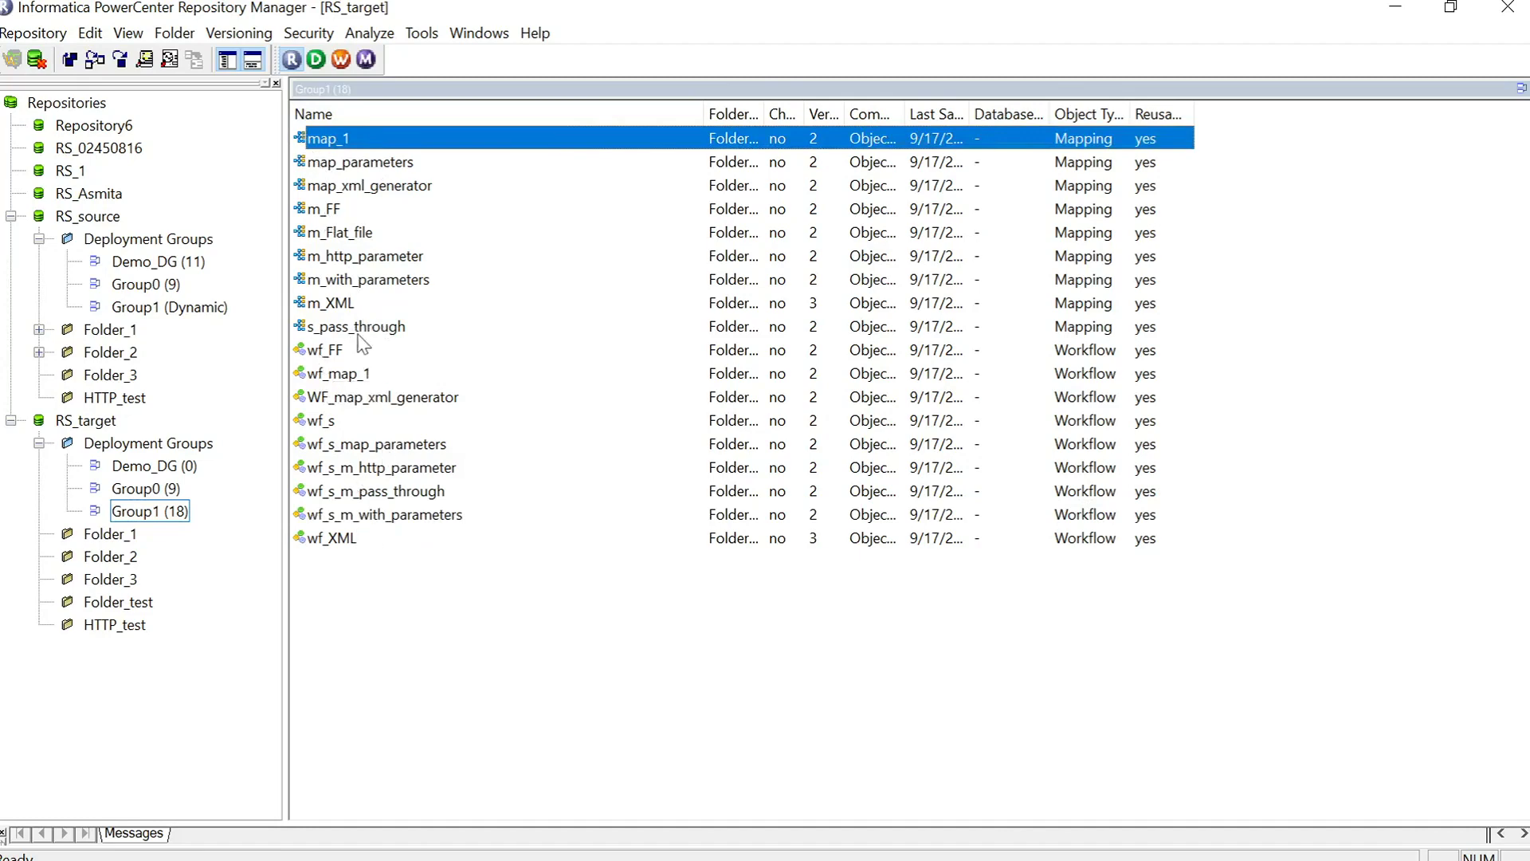
left_click(315, 352)
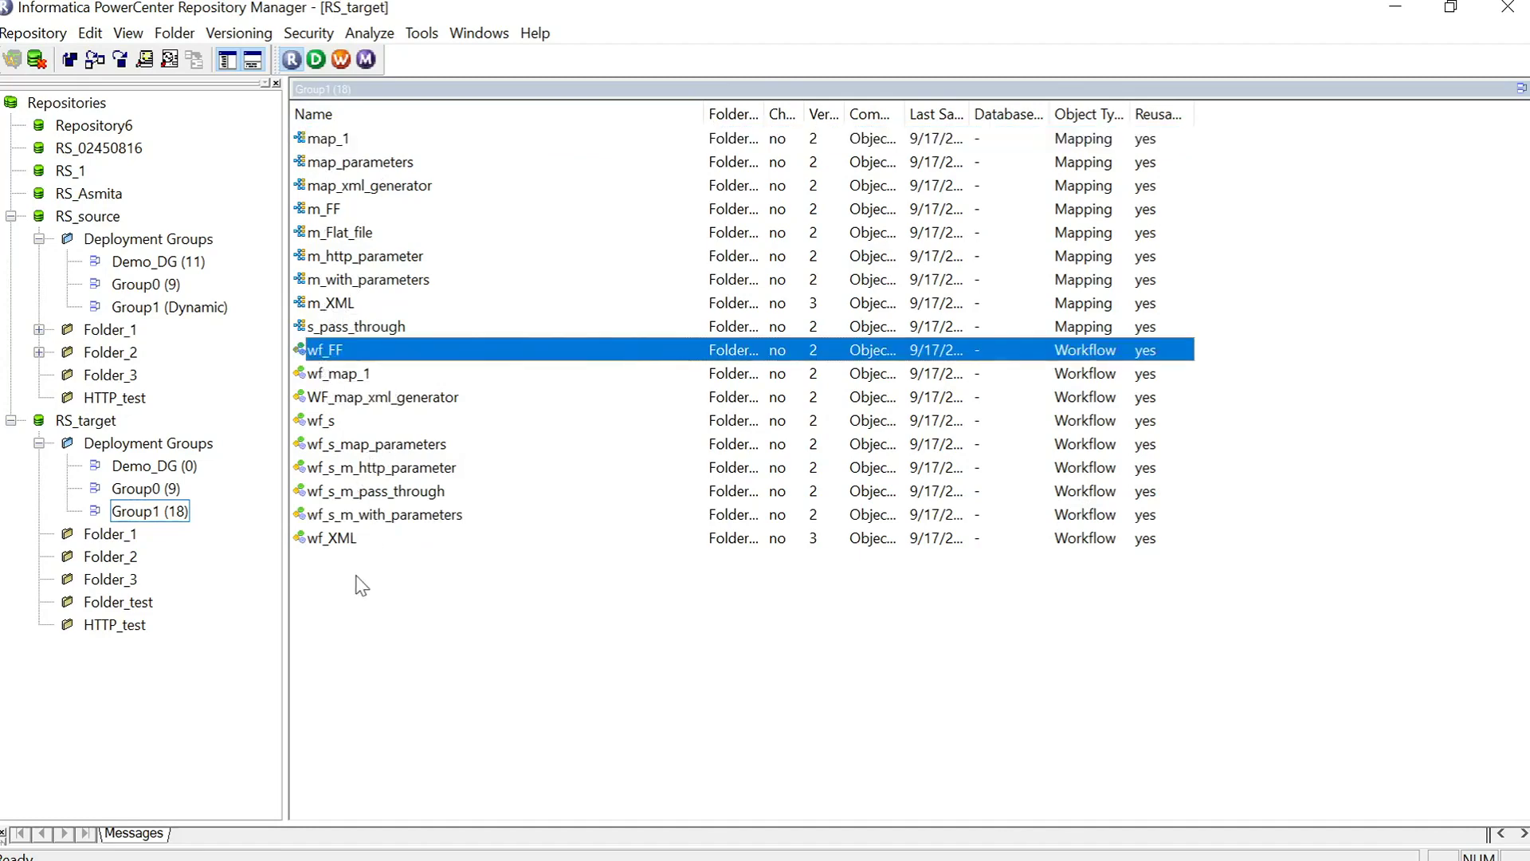